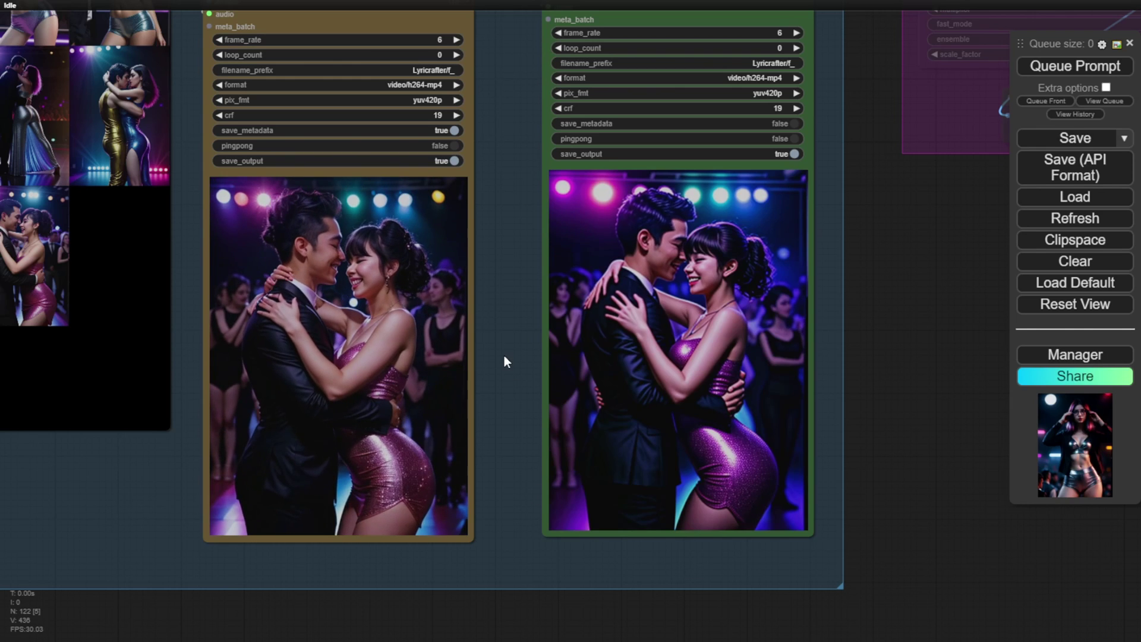
Step: Examine the generated video previews and sequence shots in the Results group
scroll(503, 359, down, 5)
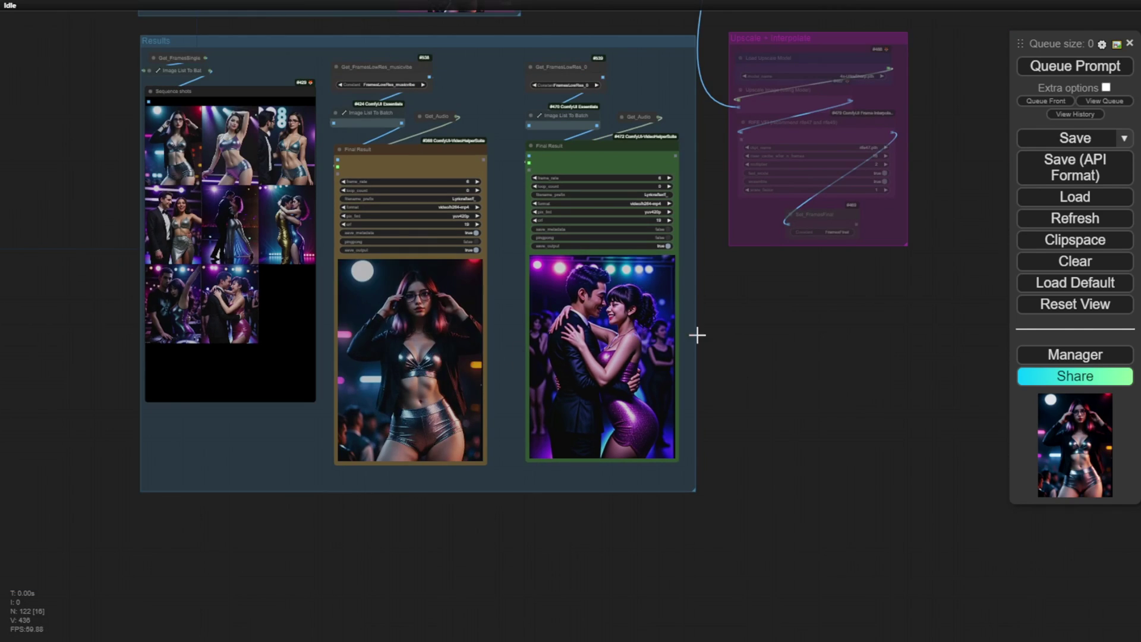
drag(764, 355, 788, 588)
drag(558, 119, 573, 208)
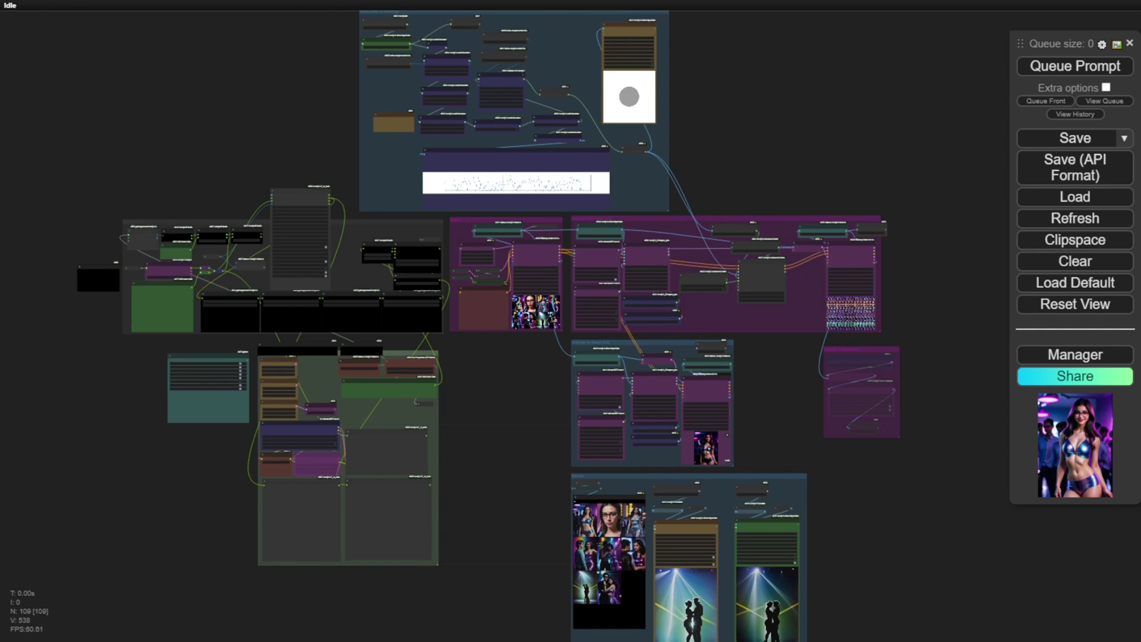
Step: Examine the audio loading and amplitude nodes in the Music Amp To IPA Mask group
scroll(325, 173, up, 5)
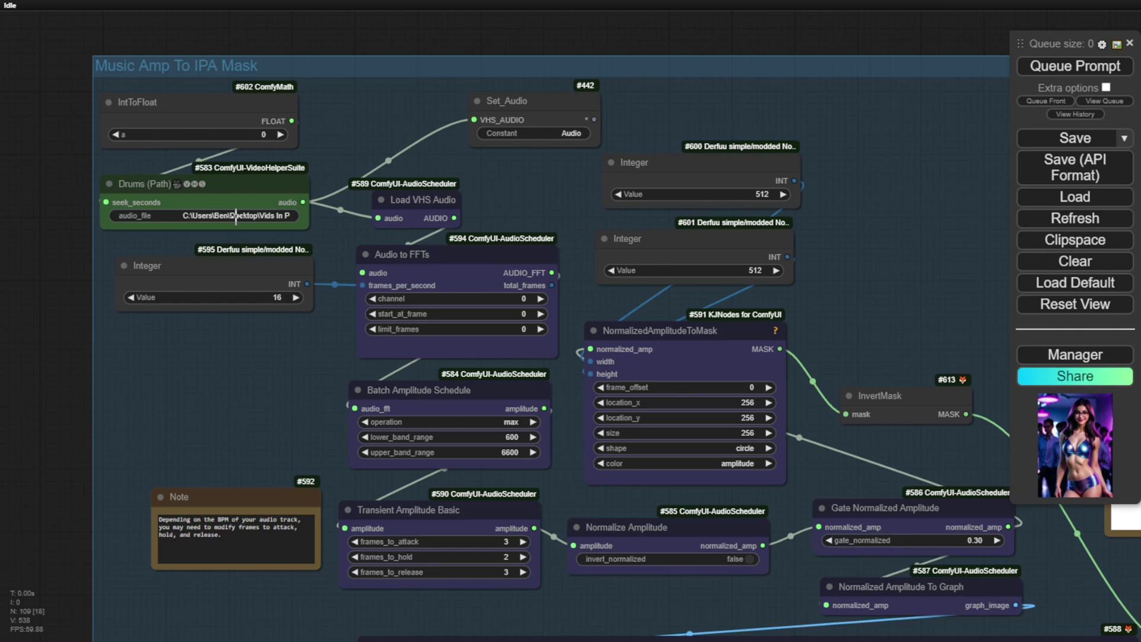
drag(267, 378, 170, 335)
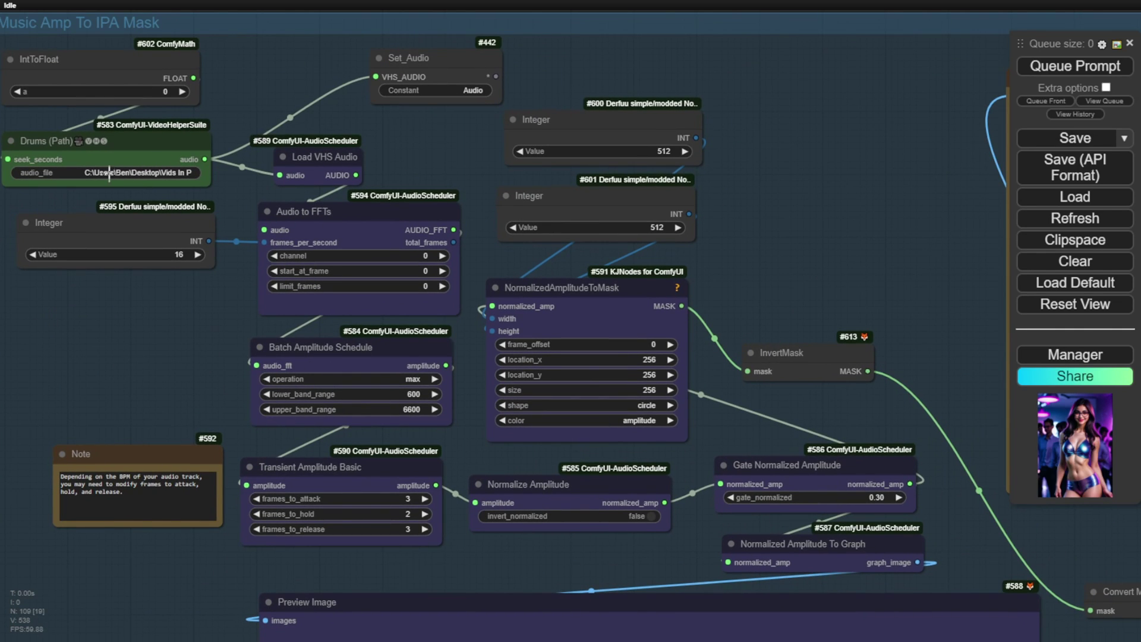
drag(218, 363, 113, 3)
scroll(274, 315, up, 5)
scroll(265, 369, up, 1)
drag(294, 133, 265, 57)
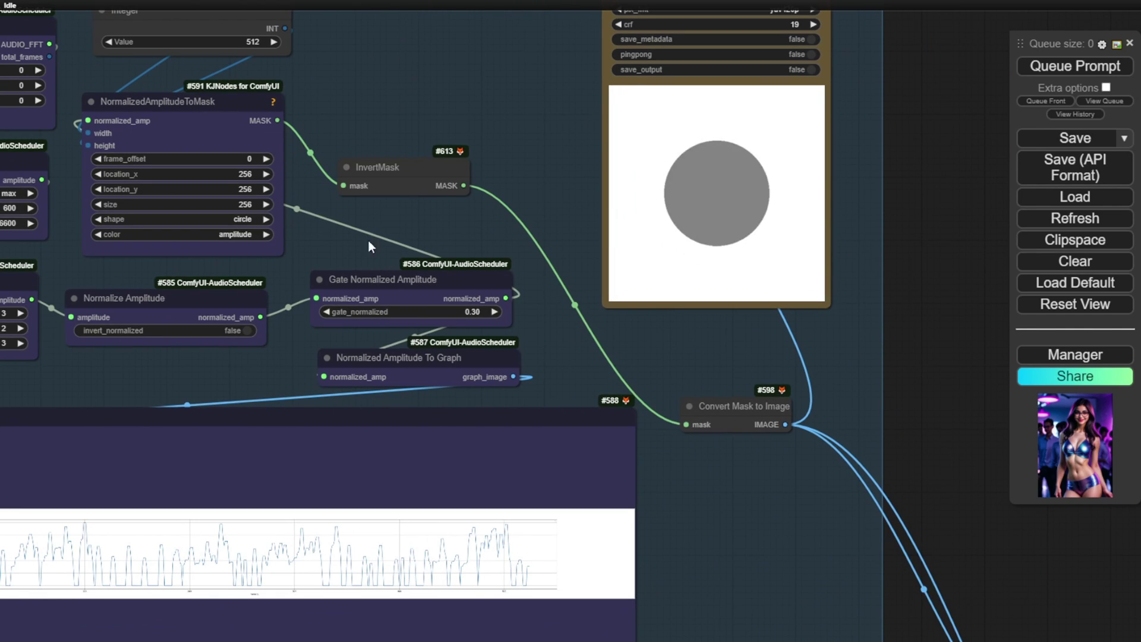
Step: Inspect the NormalizedAmplitudeToMask node, the InvertMask connection and the resulting mask animation preview
drag(368, 222, 491, 305)
scroll(451, 298, up, 3)
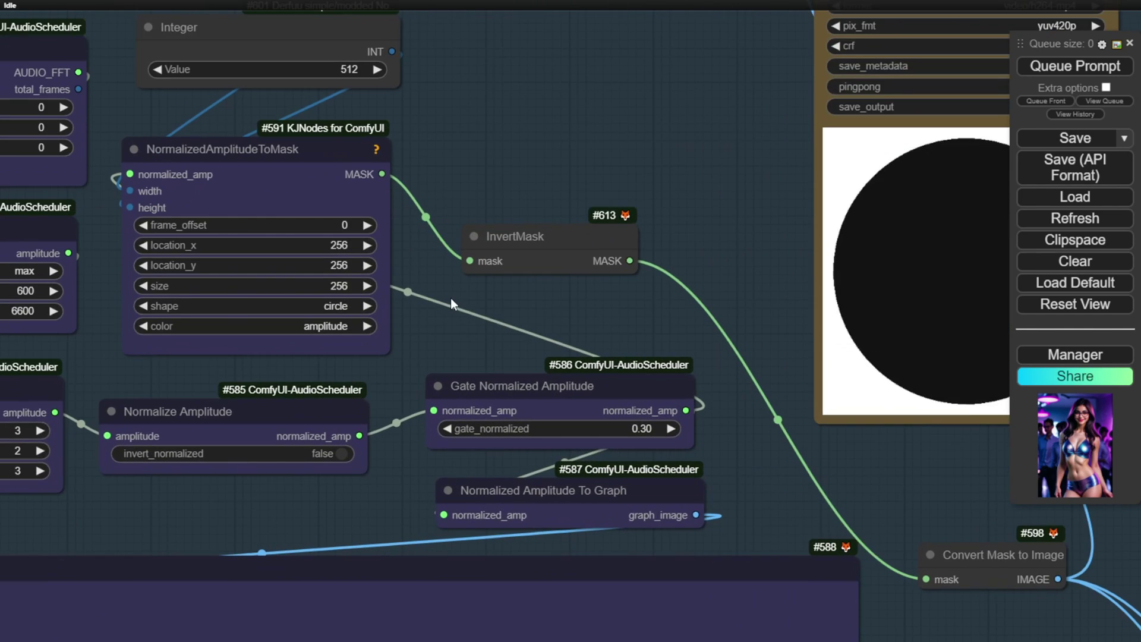
scroll(249, 186, up, 1)
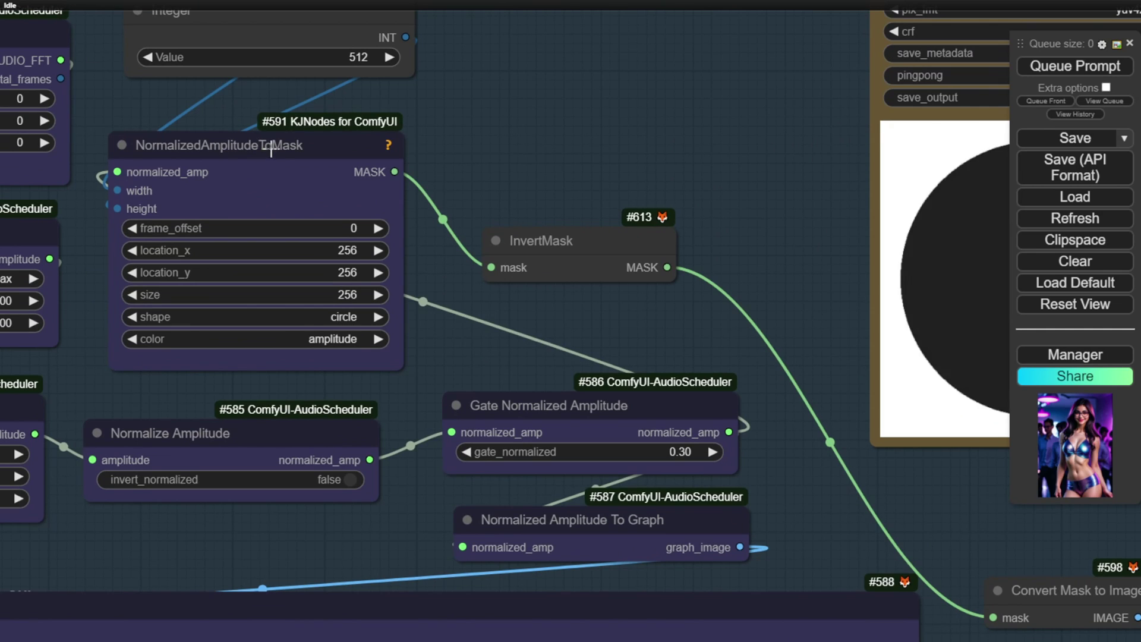
click(292, 149)
scroll(683, 178, down, 3)
drag(768, 165, 449, 174)
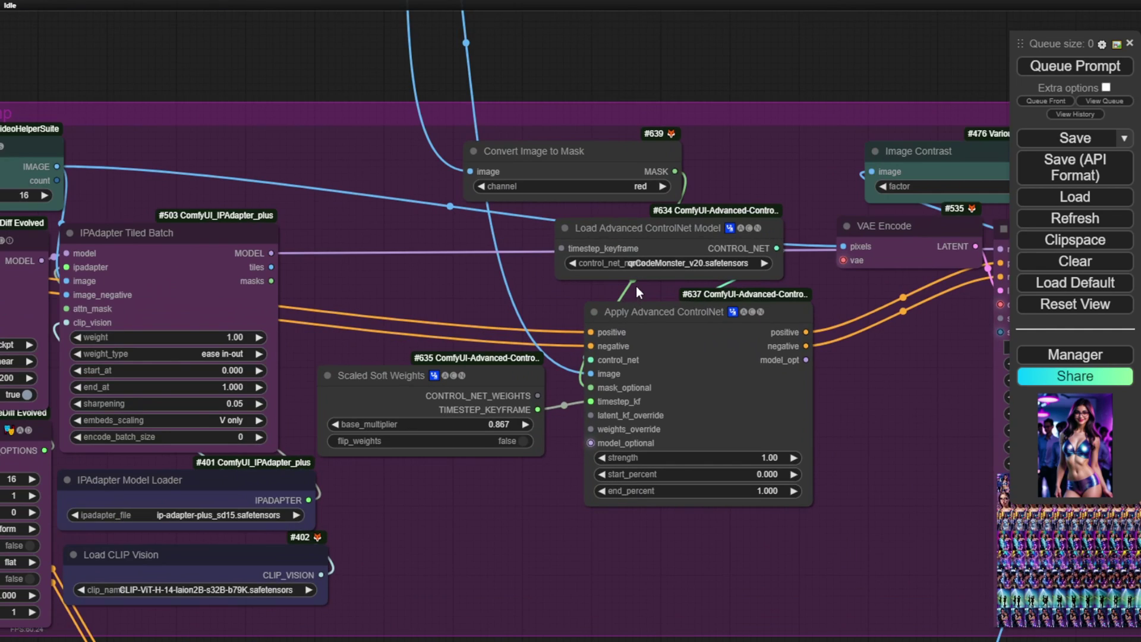
Step: Reposition the Load Advanced ControlNet Model node above Apply Advanced ControlNet and widen it so its full model file name fits
scroll(637, 286, up, 3)
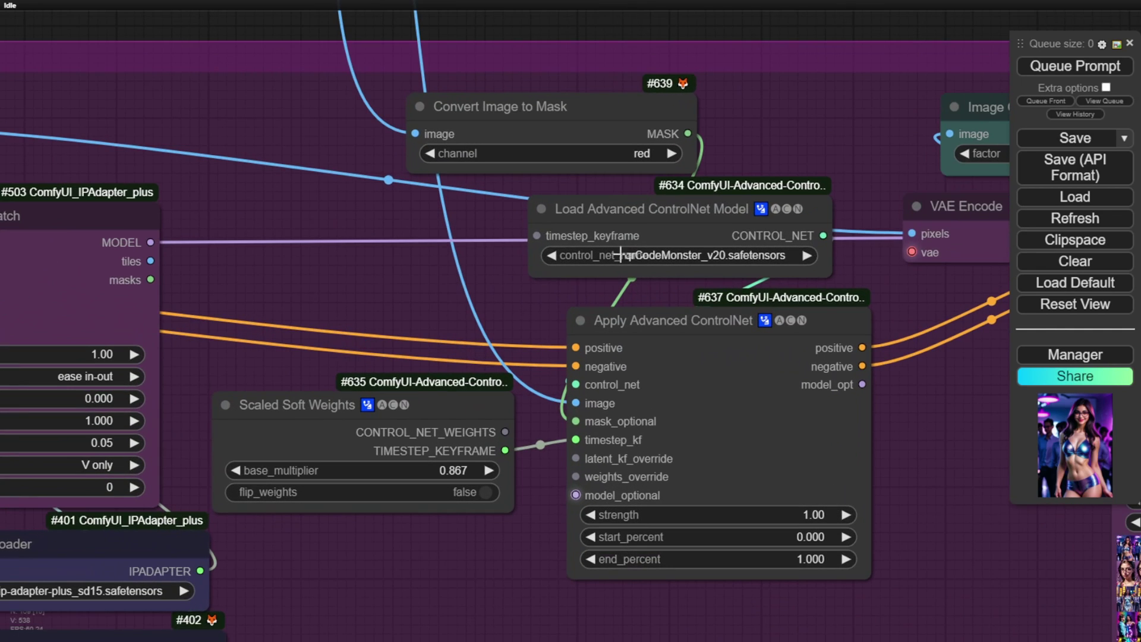
drag(661, 203, 520, 198)
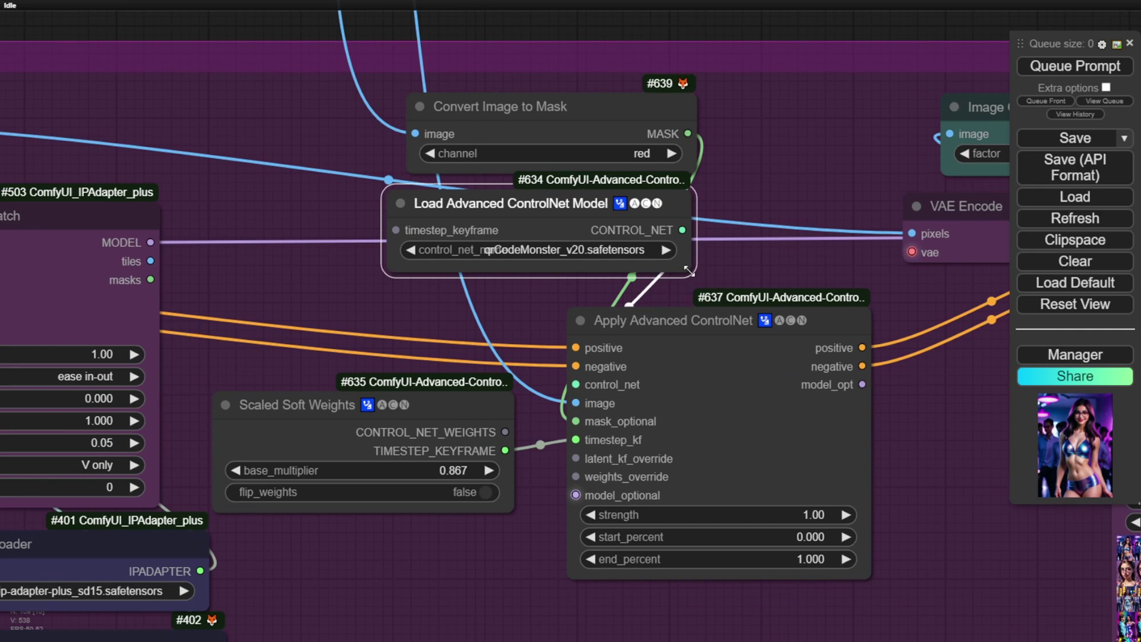
drag(689, 270, 841, 275)
scroll(640, 268, up, 3)
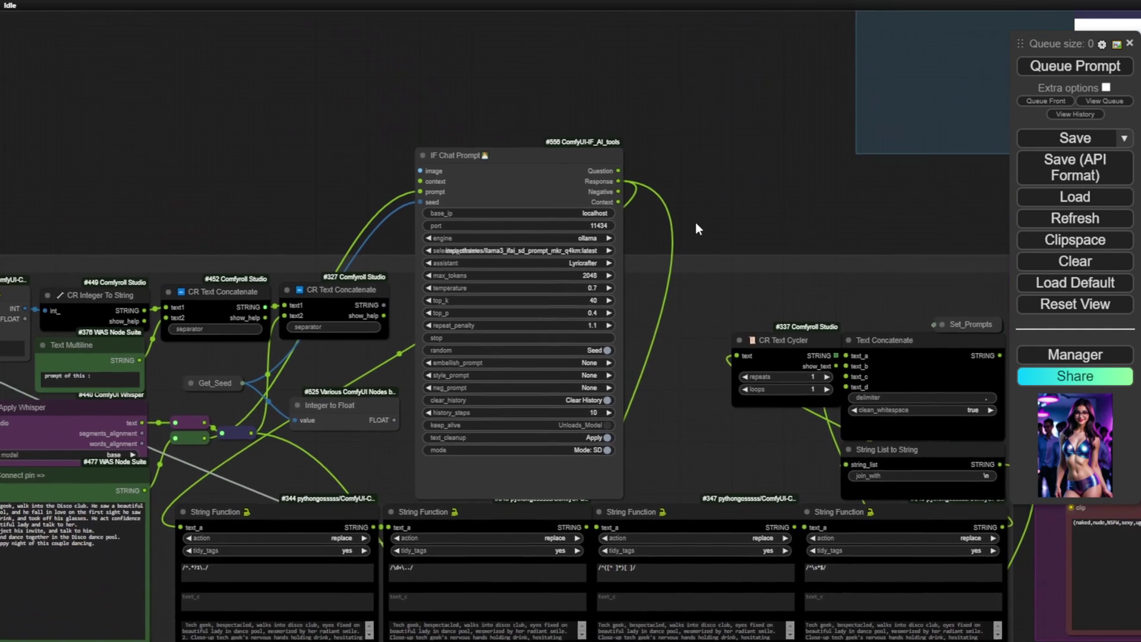
Step: Review the IF Chat Prompt node's connection and model settings, including its available engine and assistant options
scroll(466, 188, up, 6)
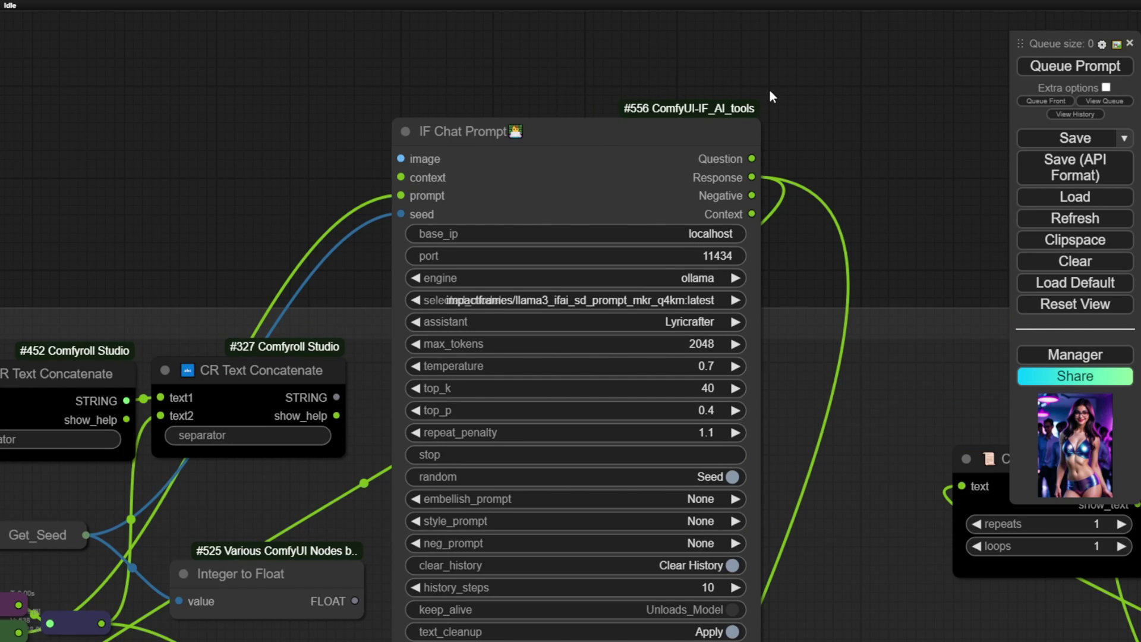
drag(842, 173, 901, 109)
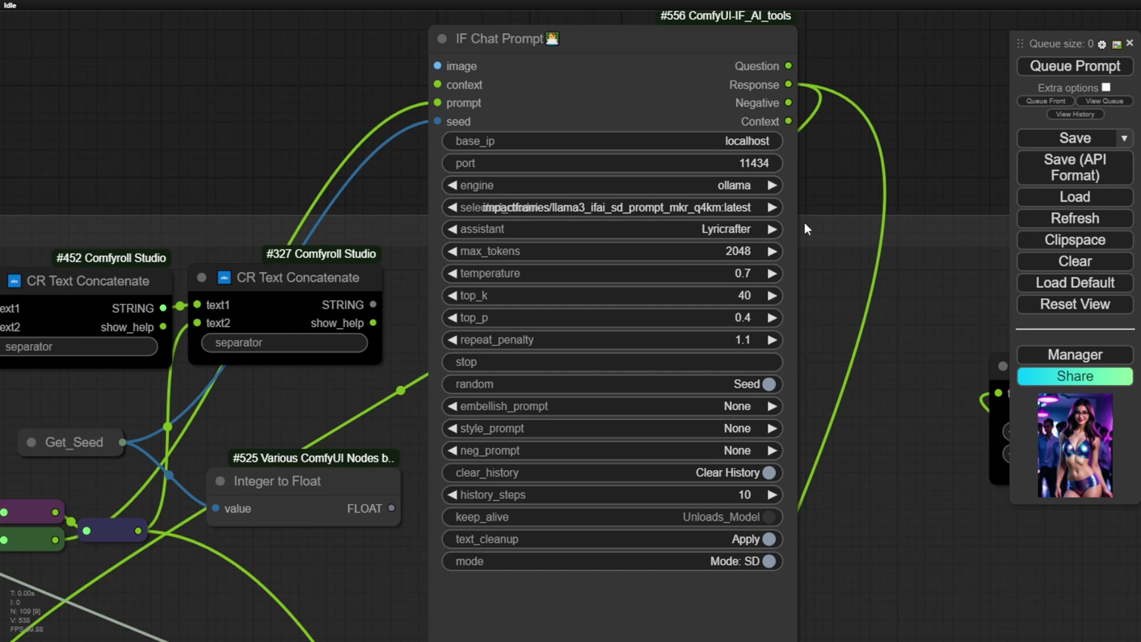
scroll(587, 216, up, 9)
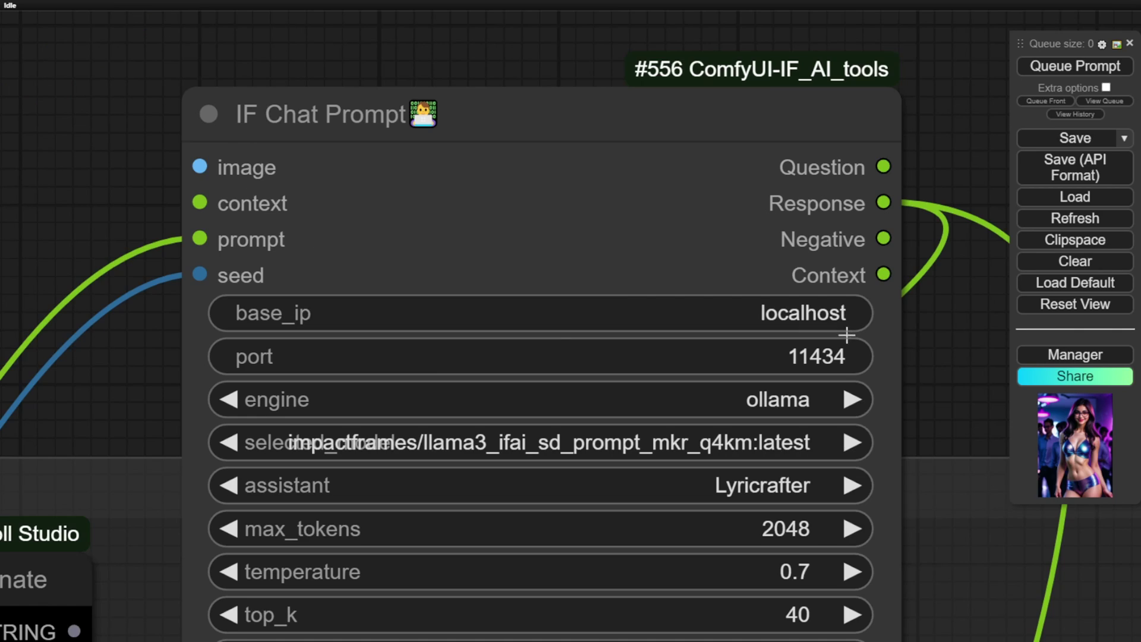
drag(940, 374, 919, 331)
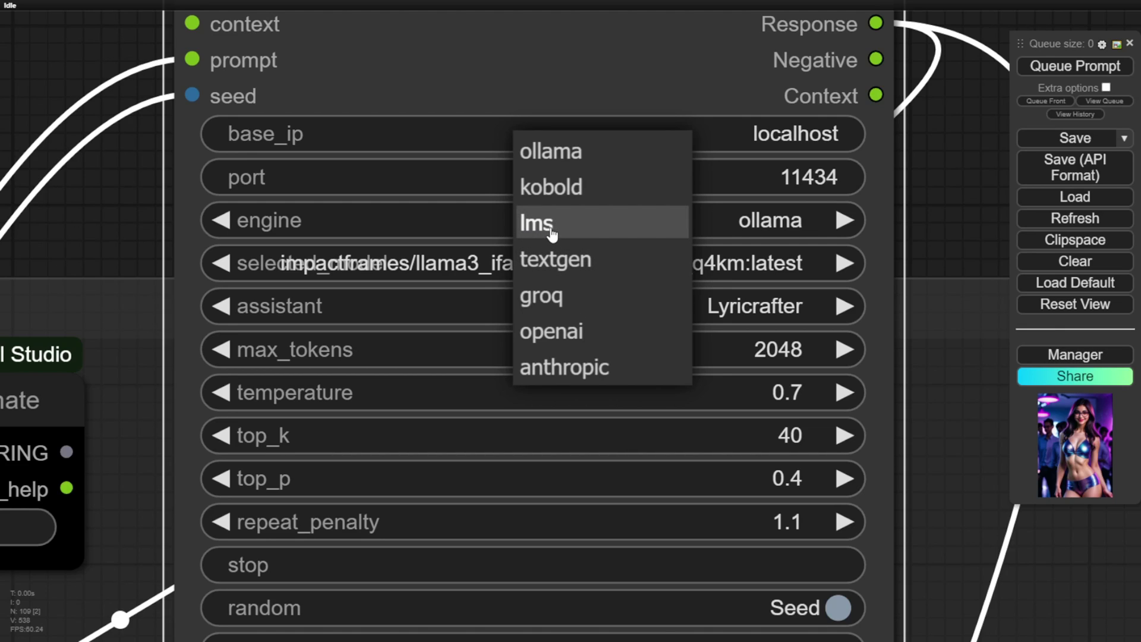
click(607, 167)
drag(965, 181, 957, 77)
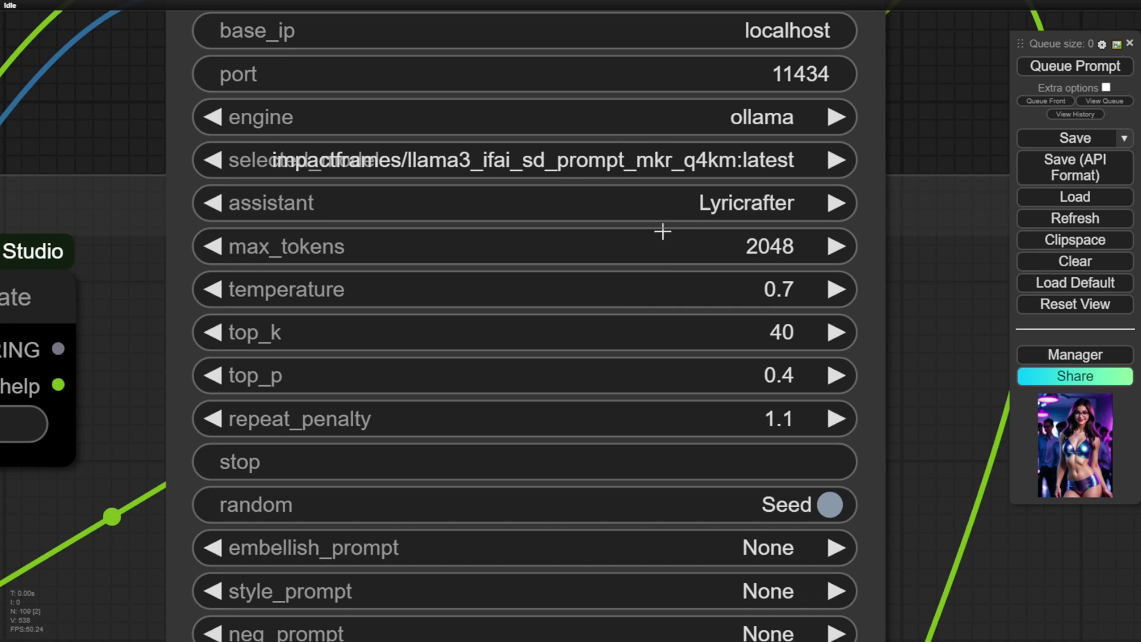
click(620, 207)
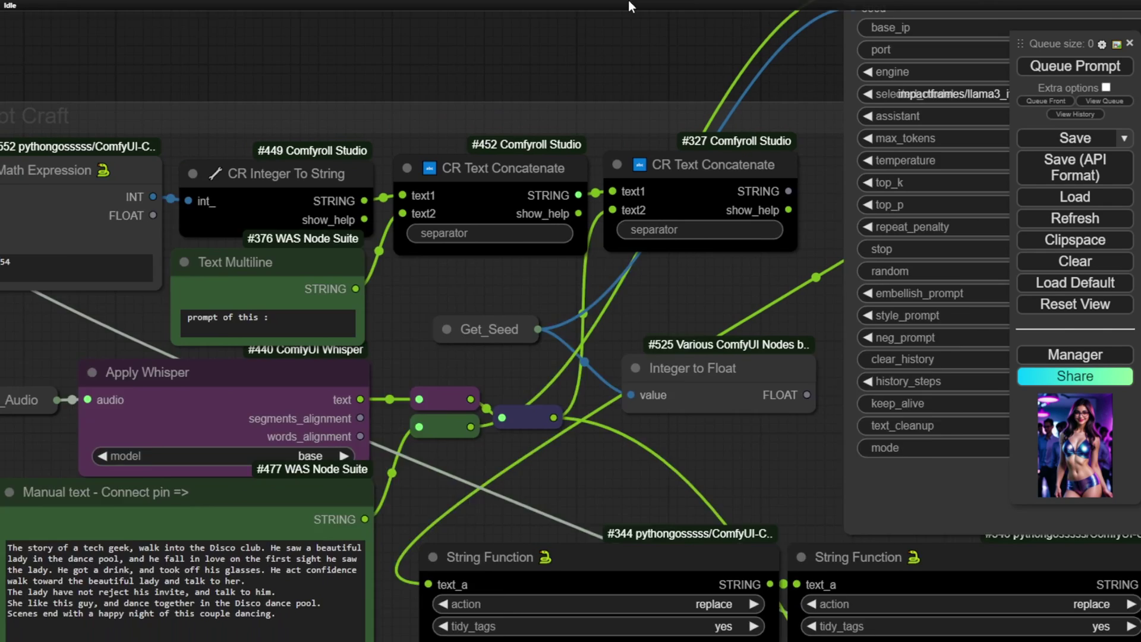
Step: Look over the nodes around IF Chat Prompt, switch to the YouTube video description and check its Ollama download links and model commands
drag(382, 341, 552, 162)
scroll(497, 535, down, 9)
drag(496, 534, 334, 352)
drag(982, 365, 926, 435)
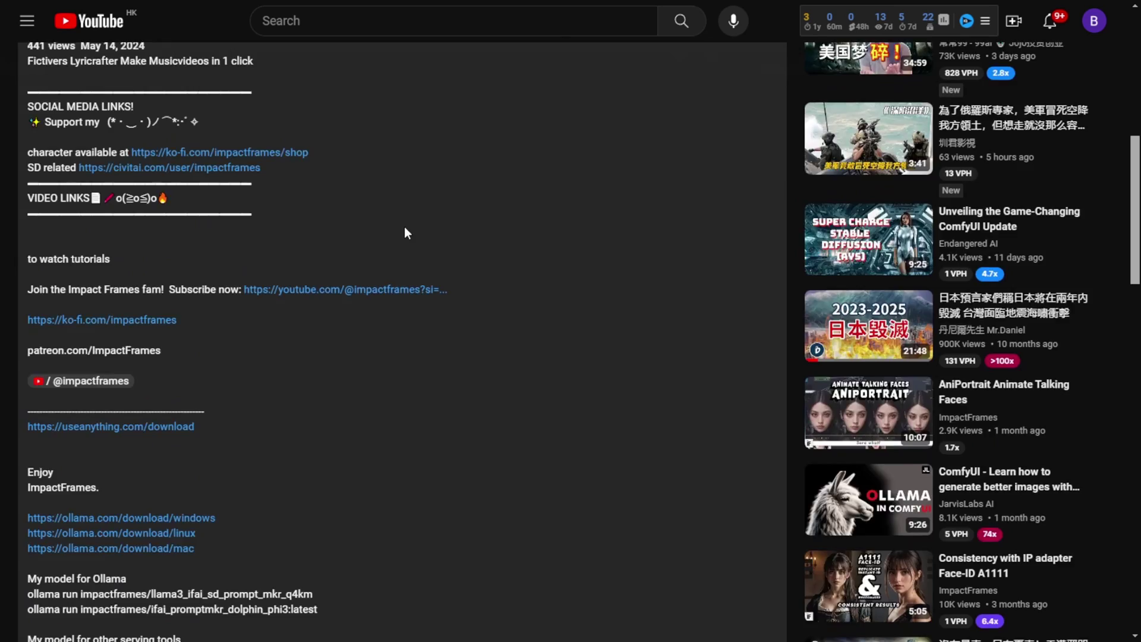
scroll(408, 229, up, 10)
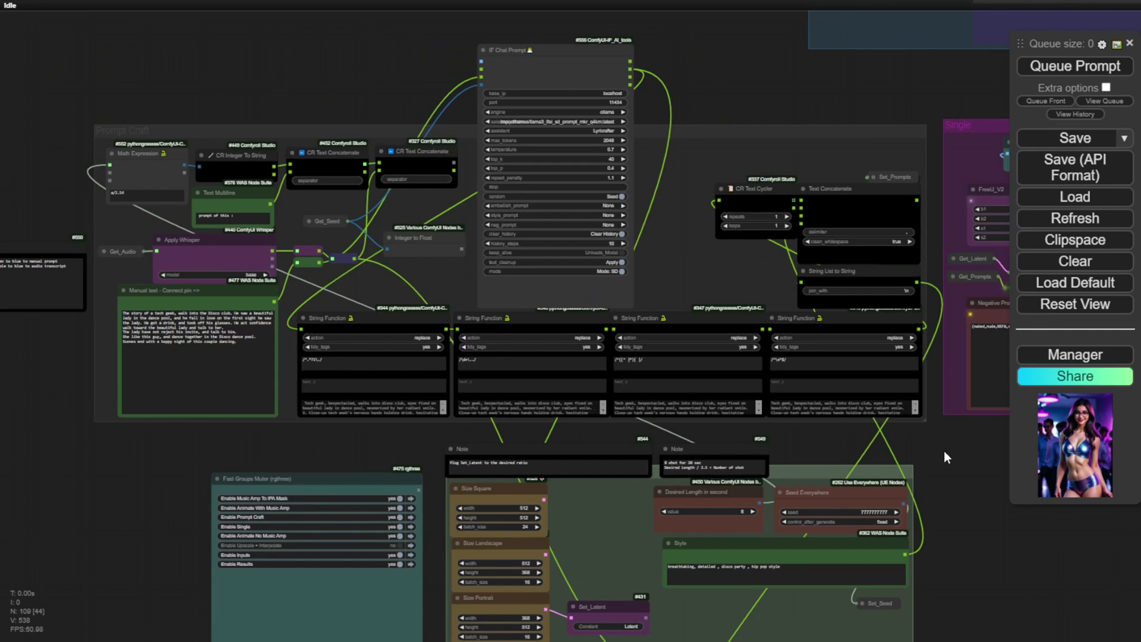
Step: Examine the ControlNet and IPAdapter nodes in the Animate With Music Amp group of the ComfyUI workflow
drag(944, 451, 343, 445)
scroll(602, 433, up, 8)
drag(598, 431, 589, 544)
drag(590, 543, 594, 553)
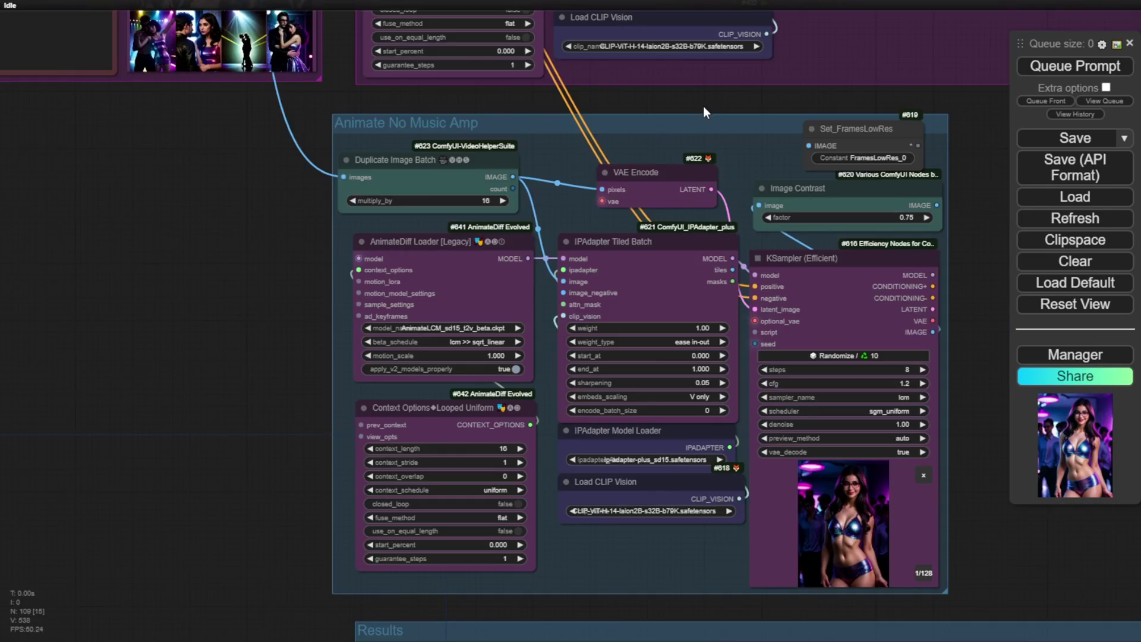
drag(703, 106, 394, 582)
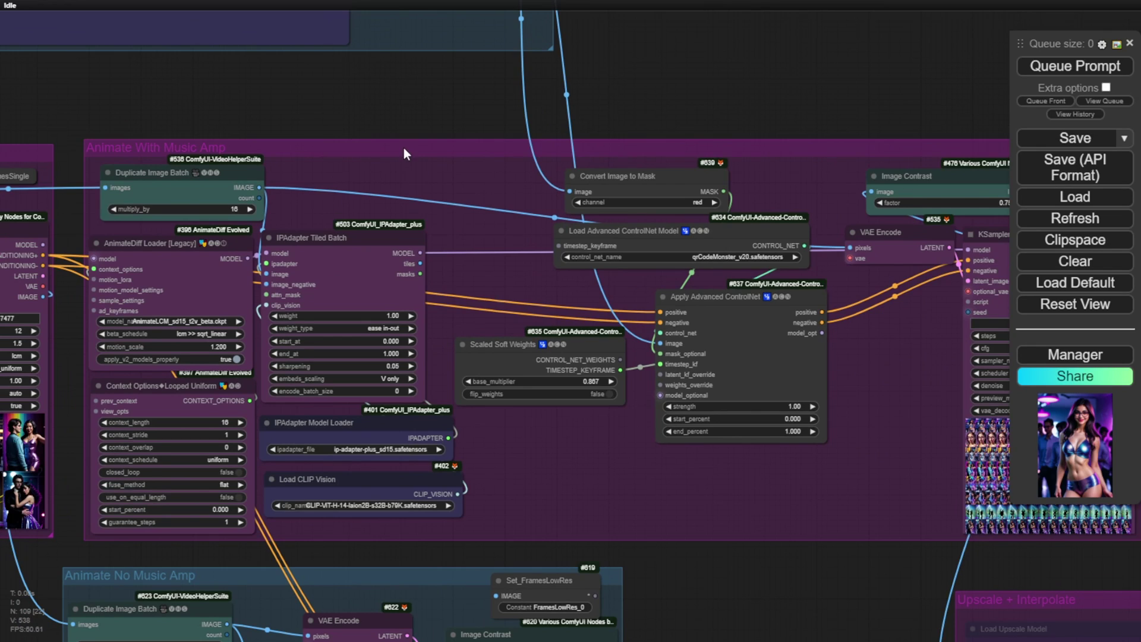
drag(404, 154, 408, 101)
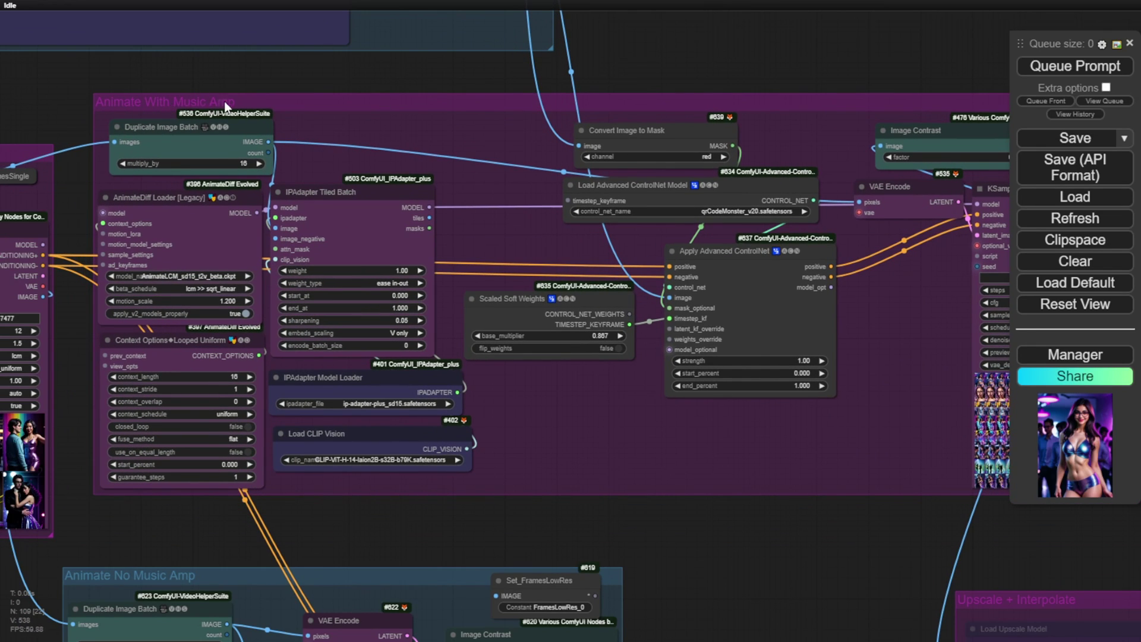
scroll(737, 193, up, 4)
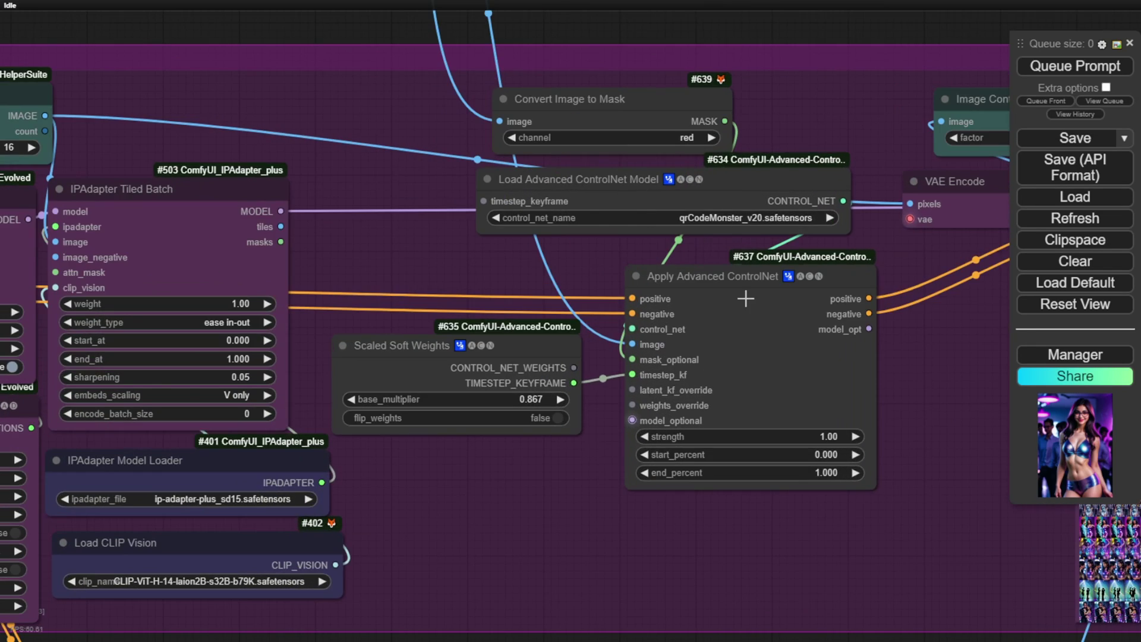
scroll(745, 295, down, 3)
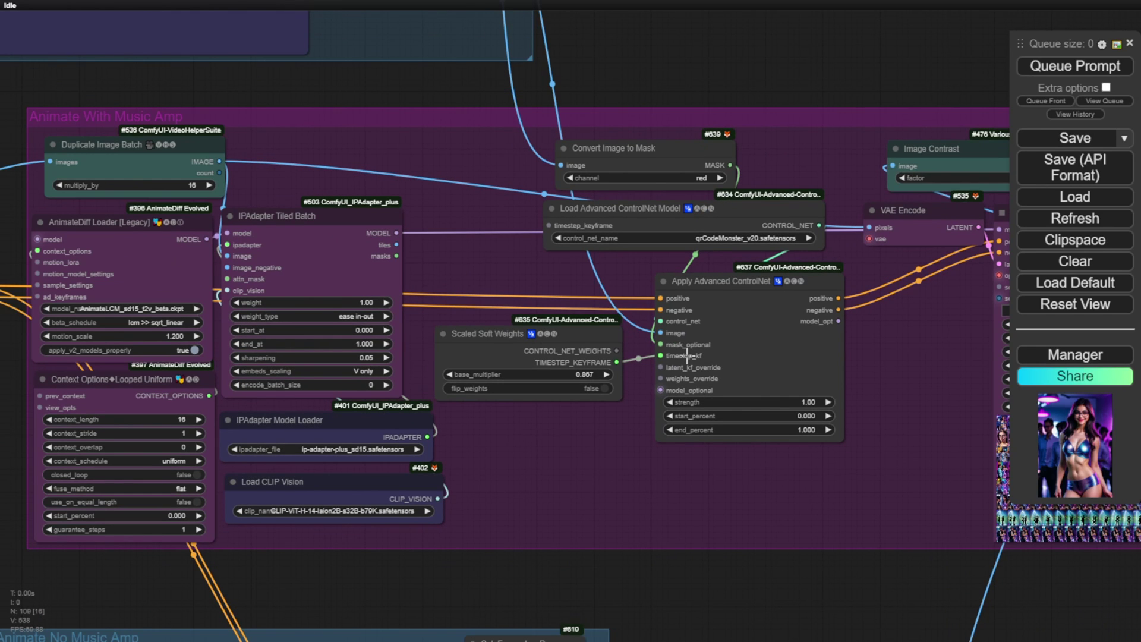
Step: Widen the Drums (Path) audio loader node in the Music Amp To IPA Mask group
scroll(616, 327, down, 2)
drag(484, 541, 974, 482)
drag(380, 561, 1018, 399)
drag(140, 339, 380, 462)
scroll(379, 461, down, 5)
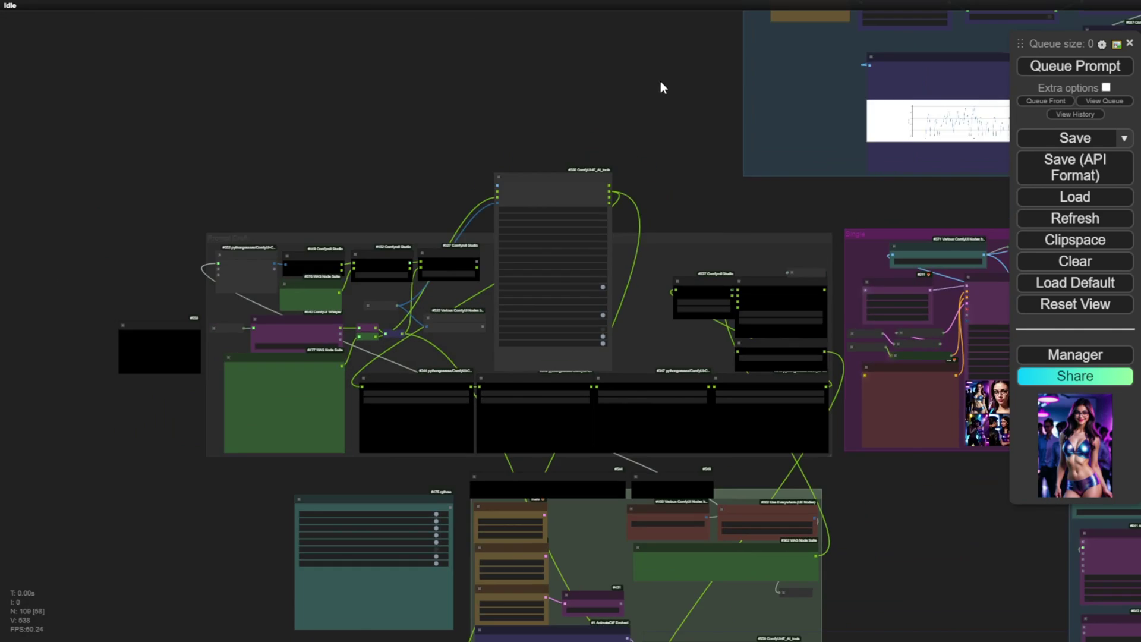
drag(654, 90, 371, 300)
scroll(446, 84, up, 6)
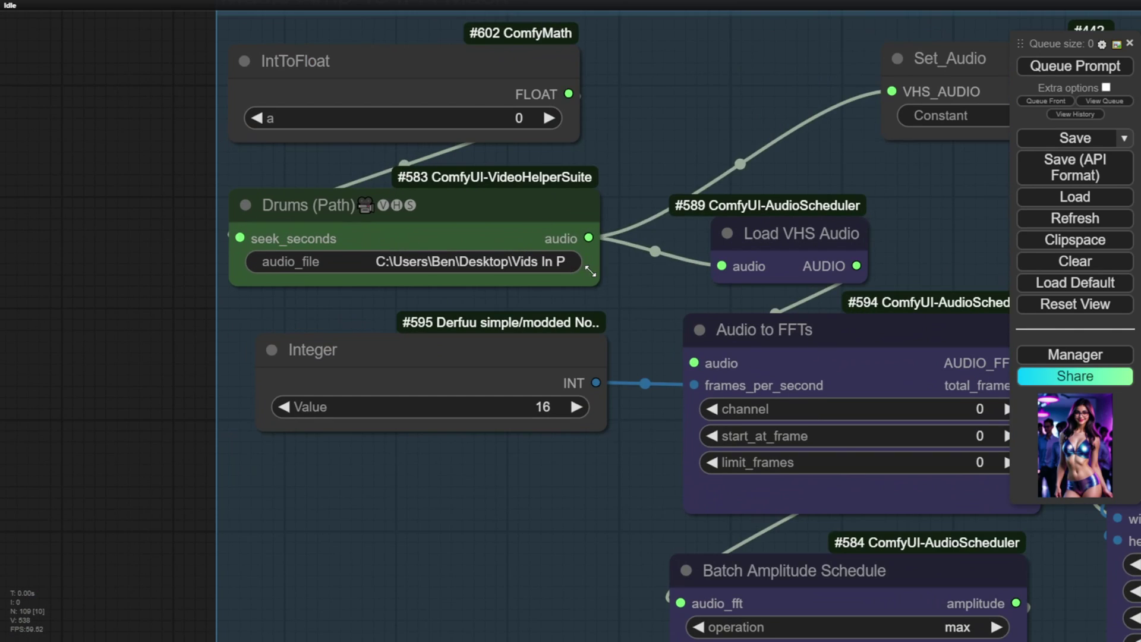
drag(591, 271, 652, 273)
scroll(265, 331, down, 5)
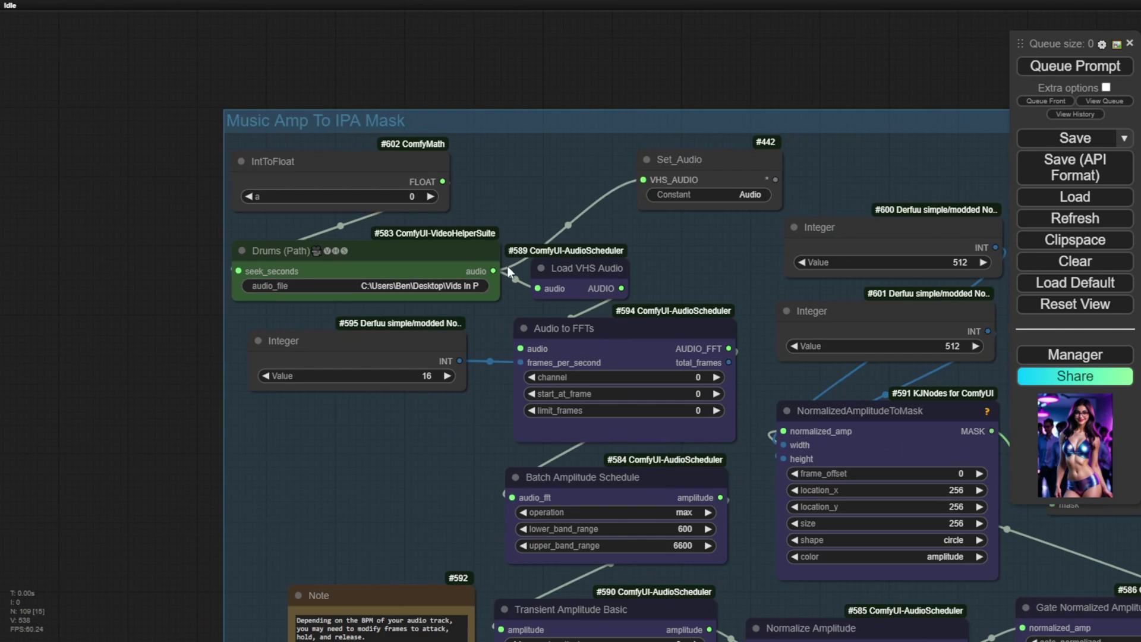
Step: Examine the amplitude graph and the mask video preview in the Music Amp To IPA Mask group
drag(165, 525, 111, 174)
scroll(585, 332, down, 2)
scroll(584, 332, down, 1)
drag(716, 352, 405, 336)
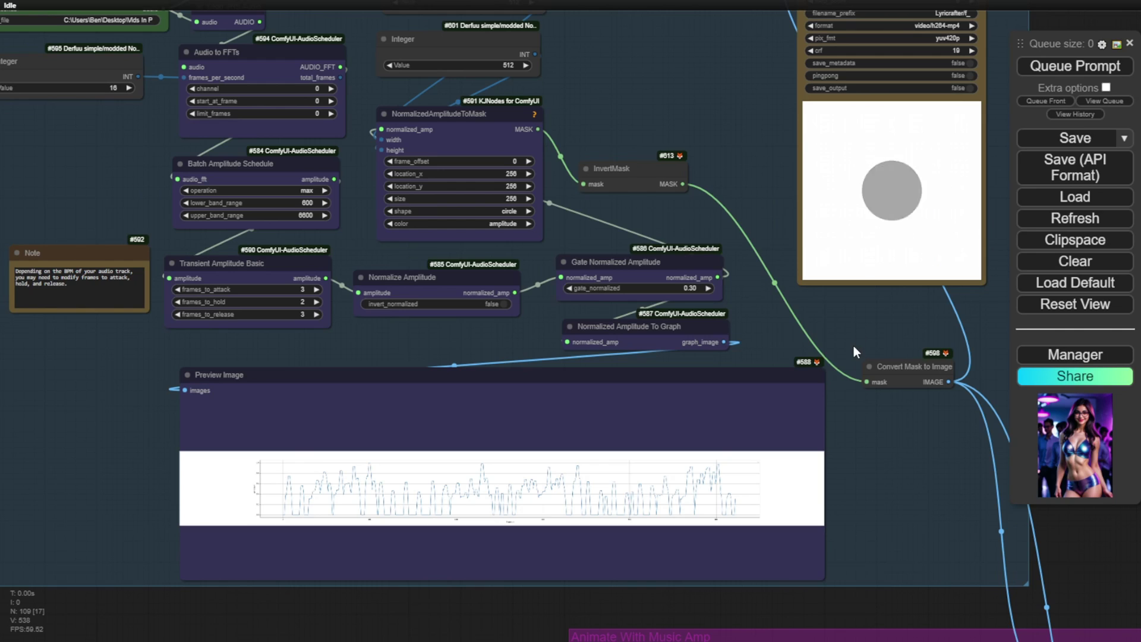
scroll(853, 347, down, 3)
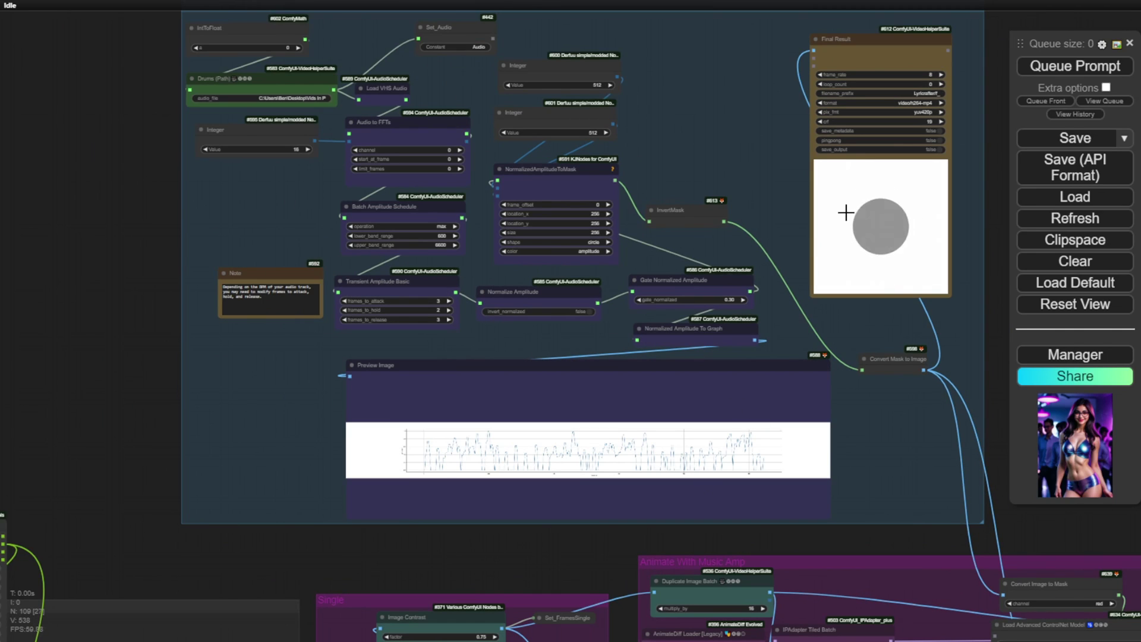
Step: Switch to the YouTube video on creating AI music videos with ComfyUI and Suno AI and skip to about 0:17
drag(315, 559, 291, 48)
drag(625, 385, 428, 399)
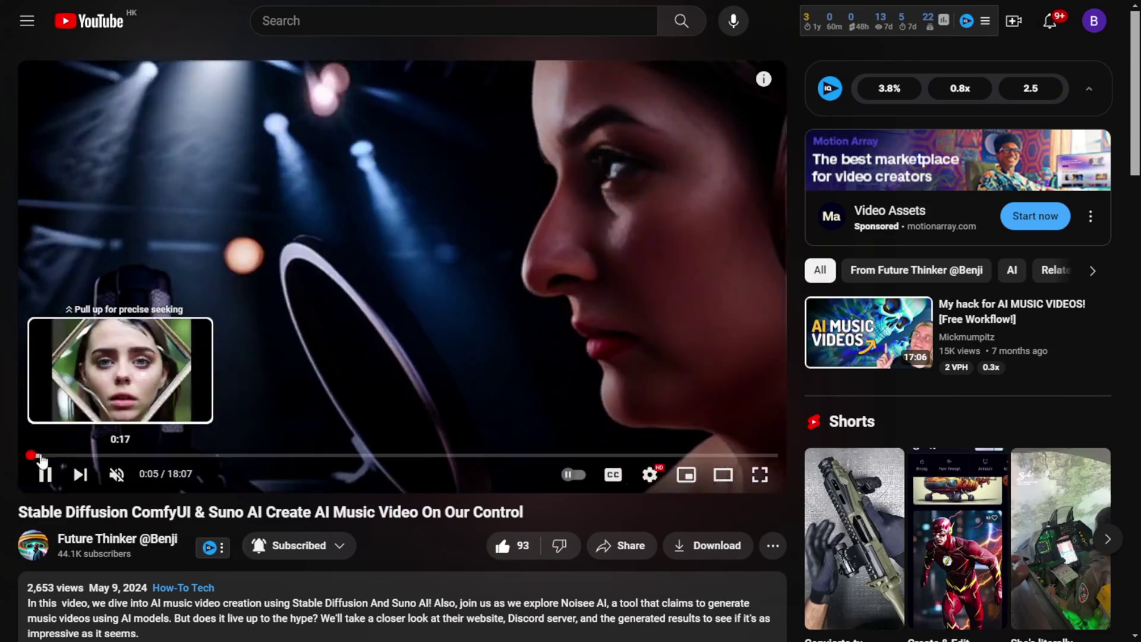
click(42, 456)
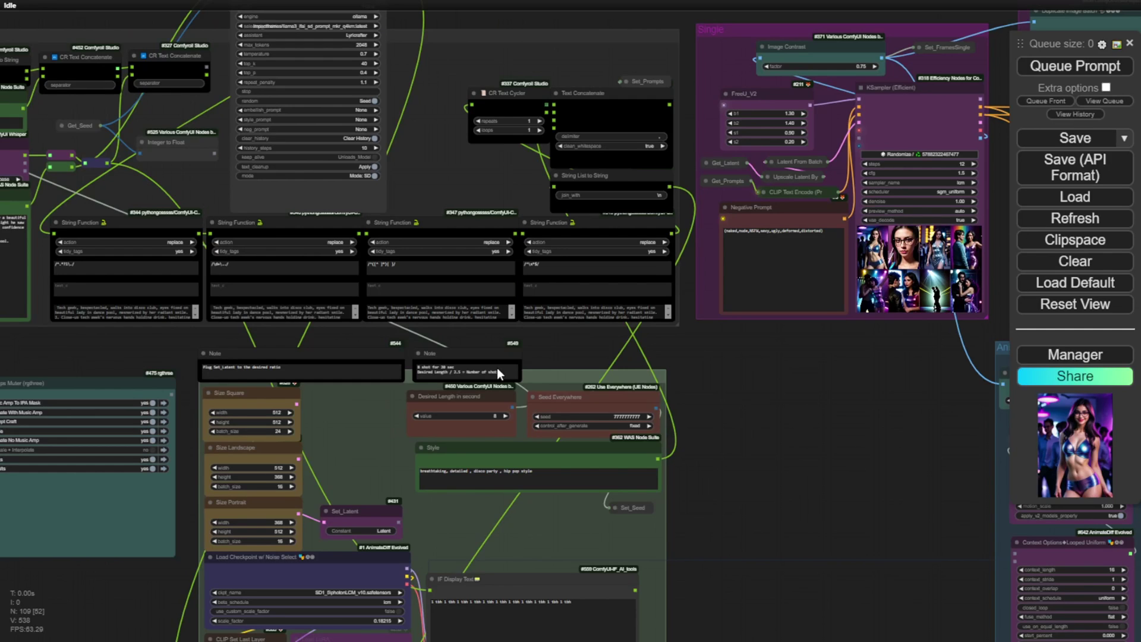
Step: Switch back to ComfyUI and survey the whole workflow layout, from the prompt nodes to the Results group
scroll(497, 368, down, 5)
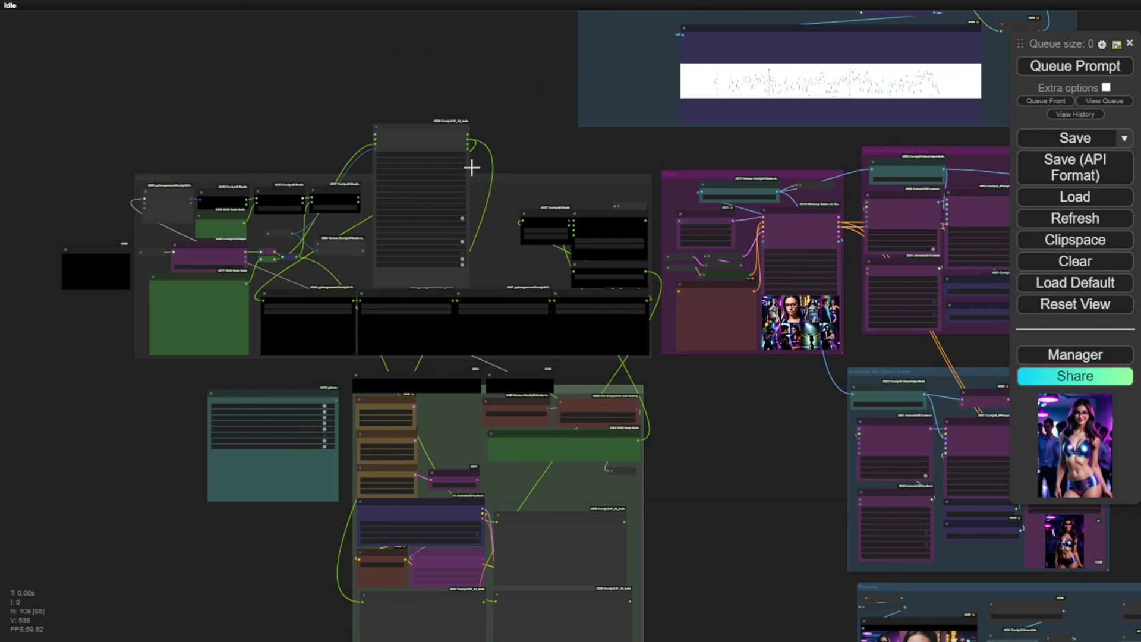
drag(697, 410, 352, 223)
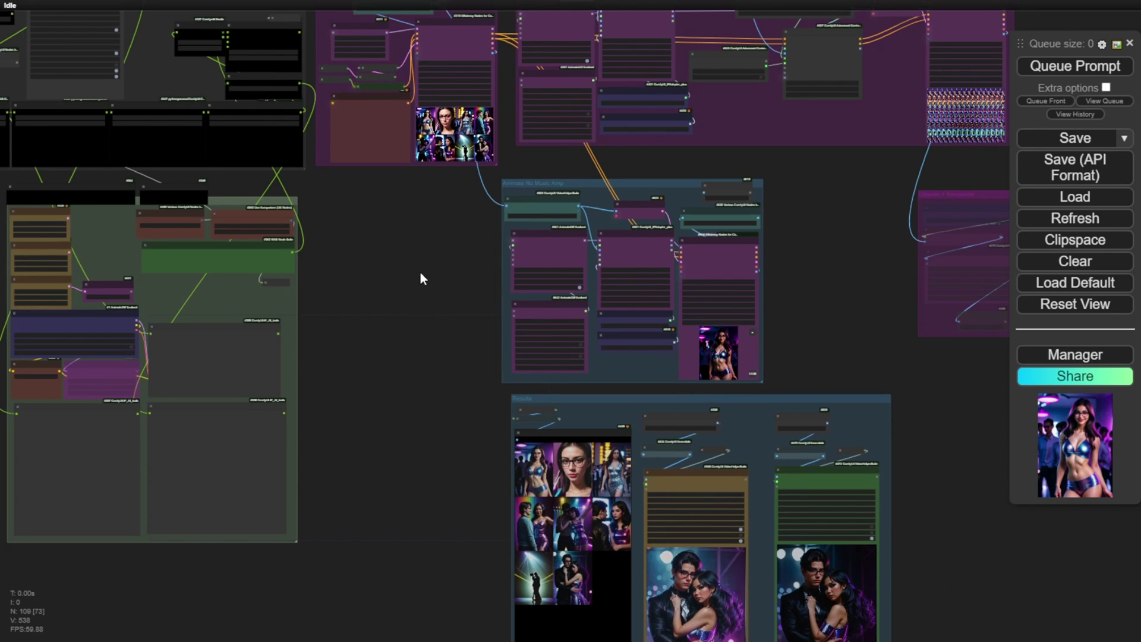
drag(419, 272, 458, 411)
scroll(462, 415, down, 4)
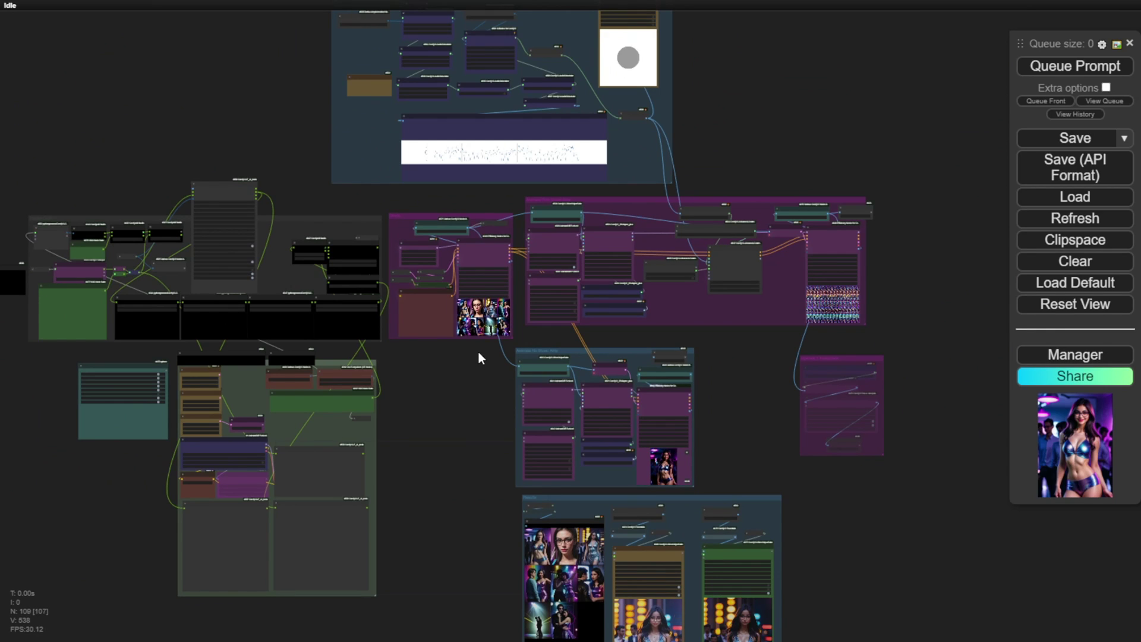
Step: Review the Drums (Path) audio loader, and select the Manual text node in the prompt-crafting group to read its story text
drag(293, 84, 322, 308)
scroll(426, 234, up, 4)
scroll(426, 234, up, 12)
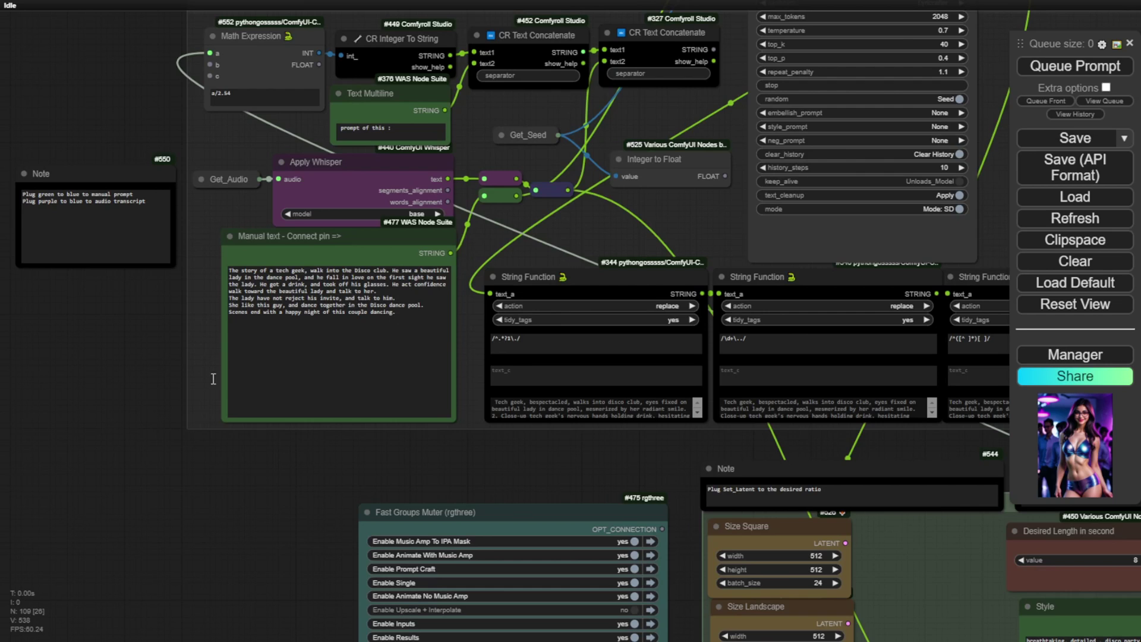
scroll(213, 379, up, 7)
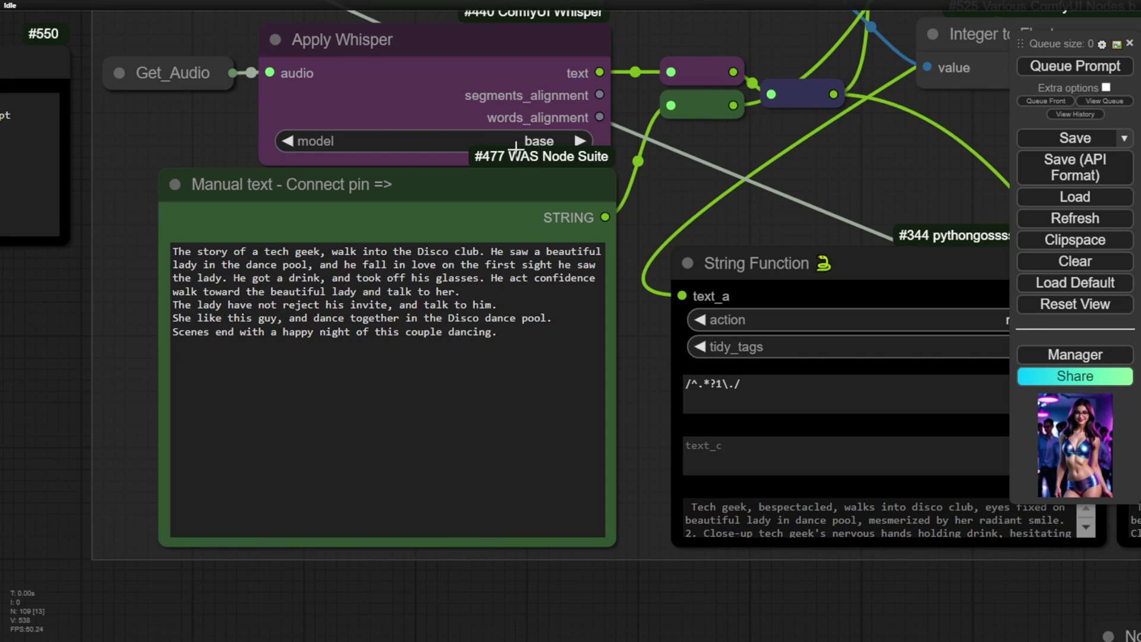
click(503, 186)
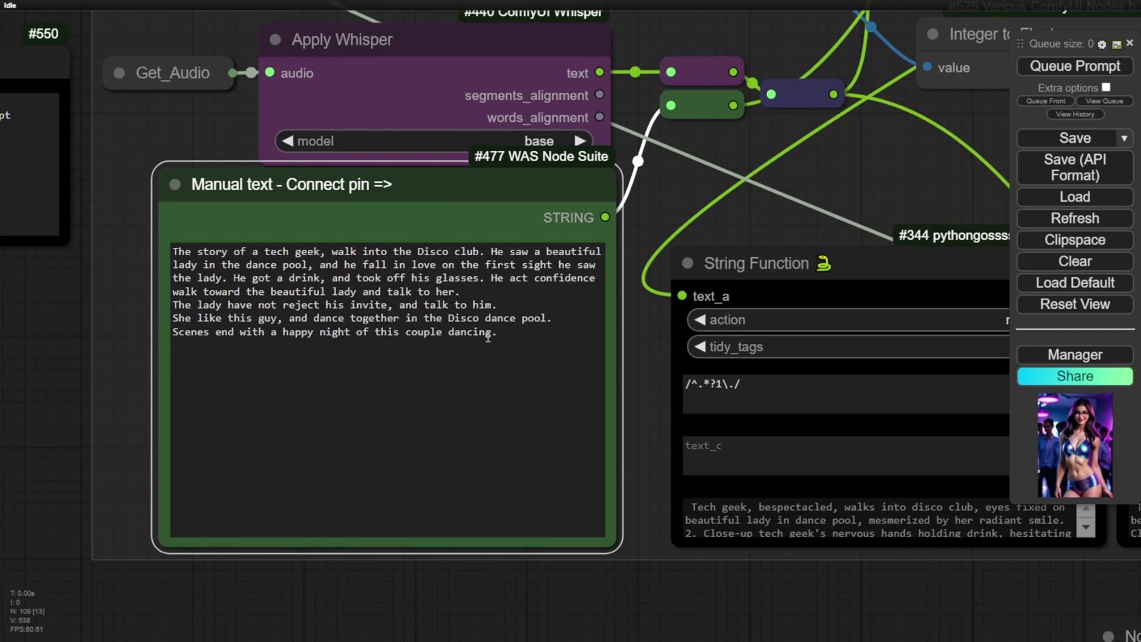
Step: Read the disco-club story in the Manual text node, and look over the audio amplitude nodes and graph
scroll(639, 198, up, 4)
drag(666, 205, 837, 176)
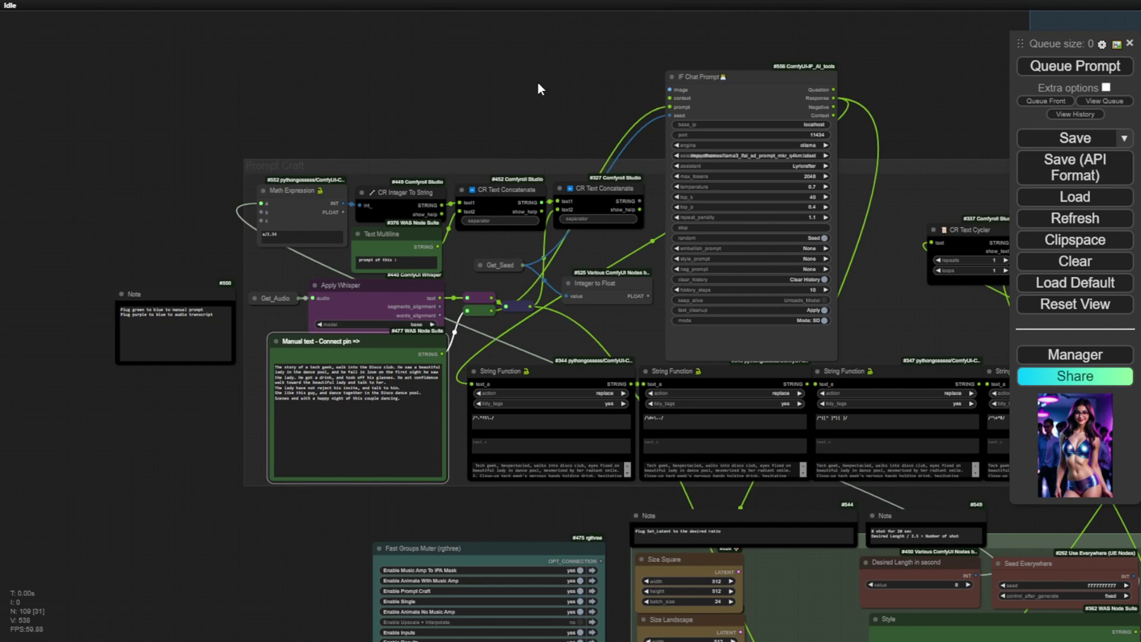
drag(467, 108, 62, 369)
drag(492, 164, 198, 382)
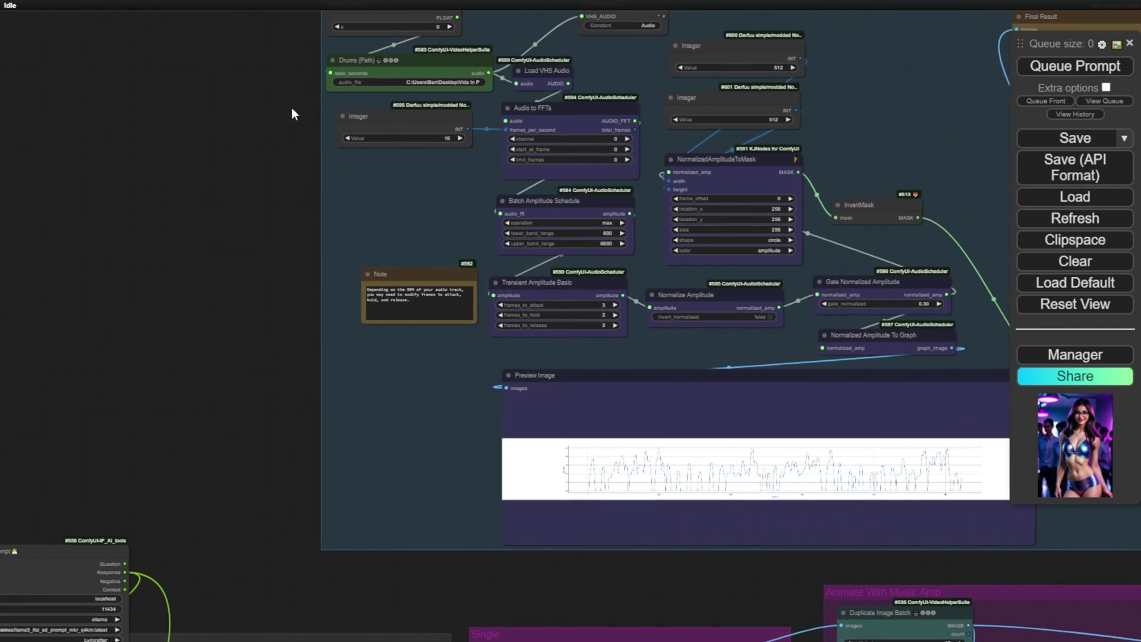
drag(291, 107, 277, 214)
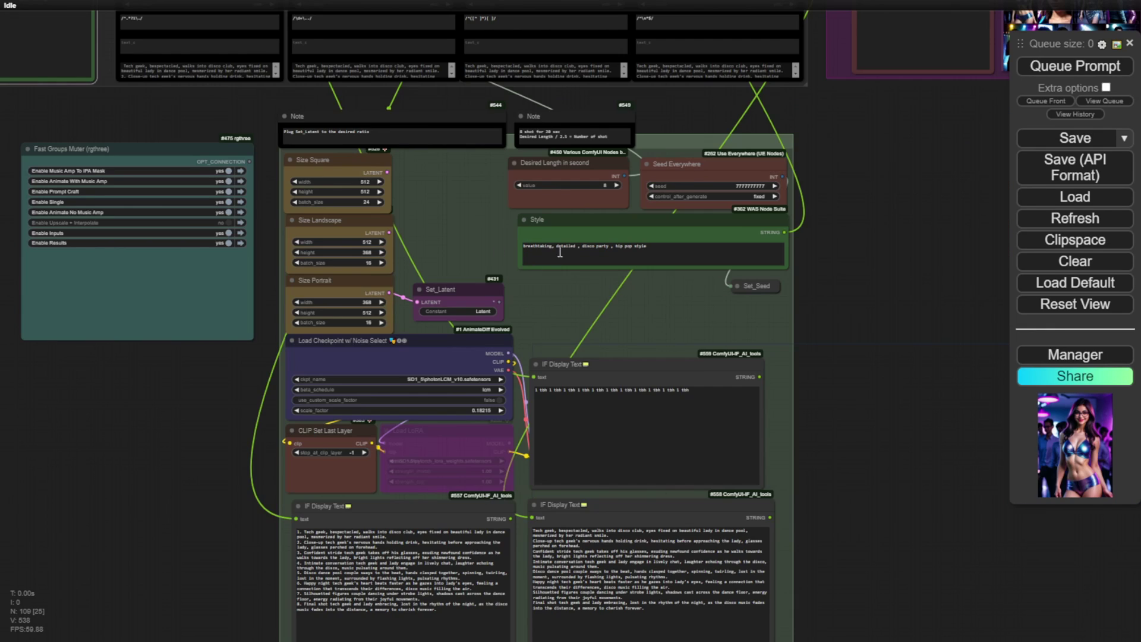
Step: Review the checkpoint name, beta schedule and scale factor in the Load Checkpoint w/ Noise Select node
drag(547, 298, 600, 154)
scroll(466, 208, up, 8)
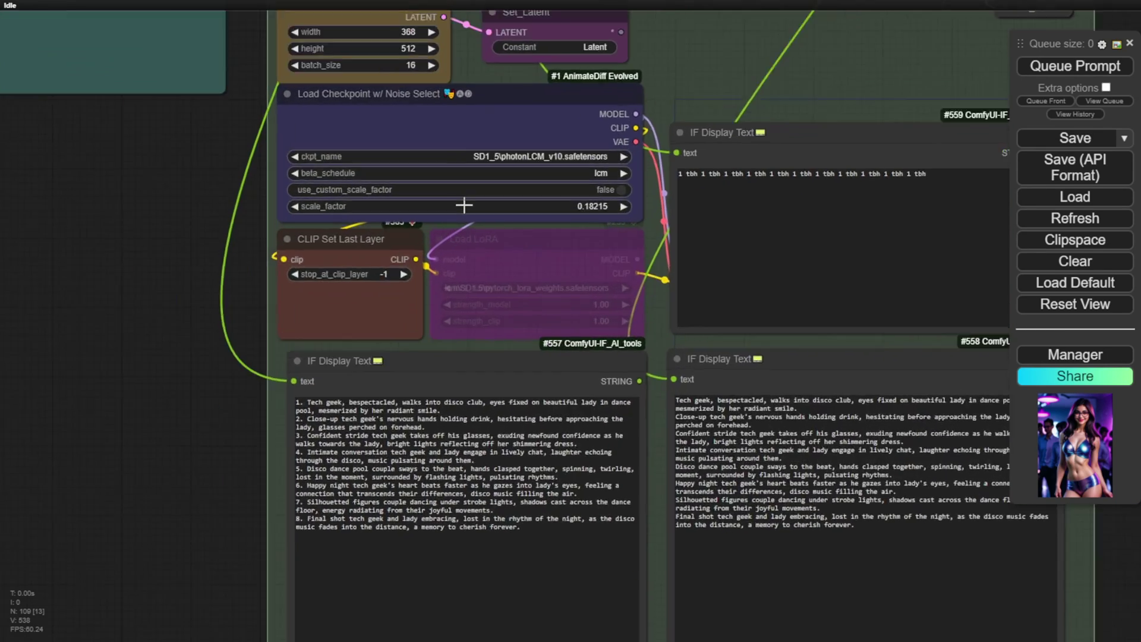
scroll(517, 161, up, 1)
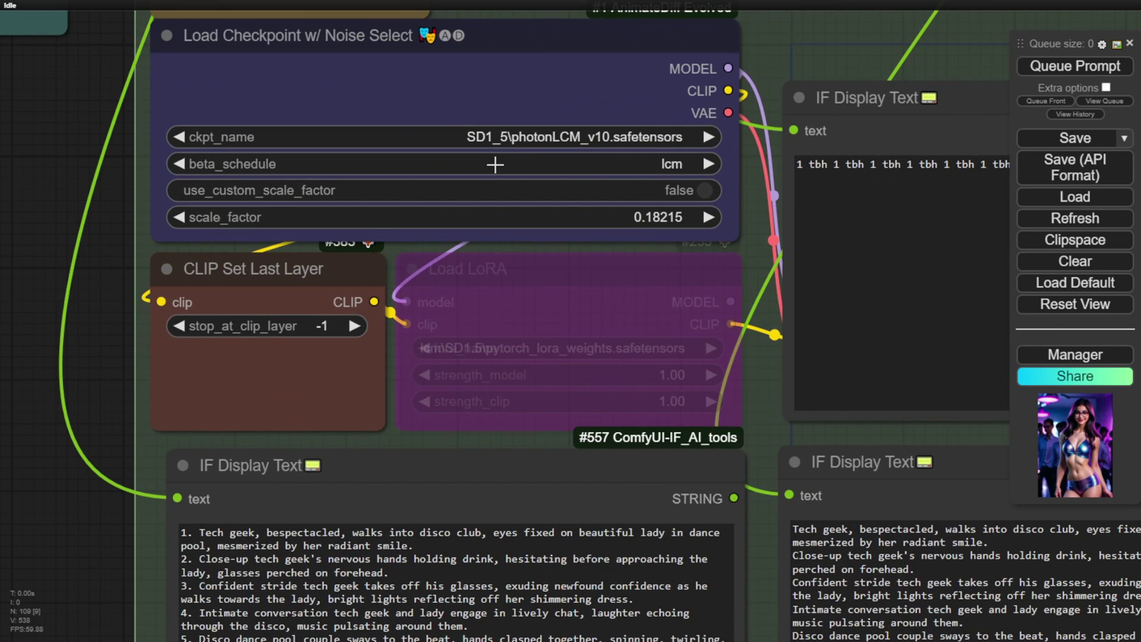
scroll(503, 165, up, 2)
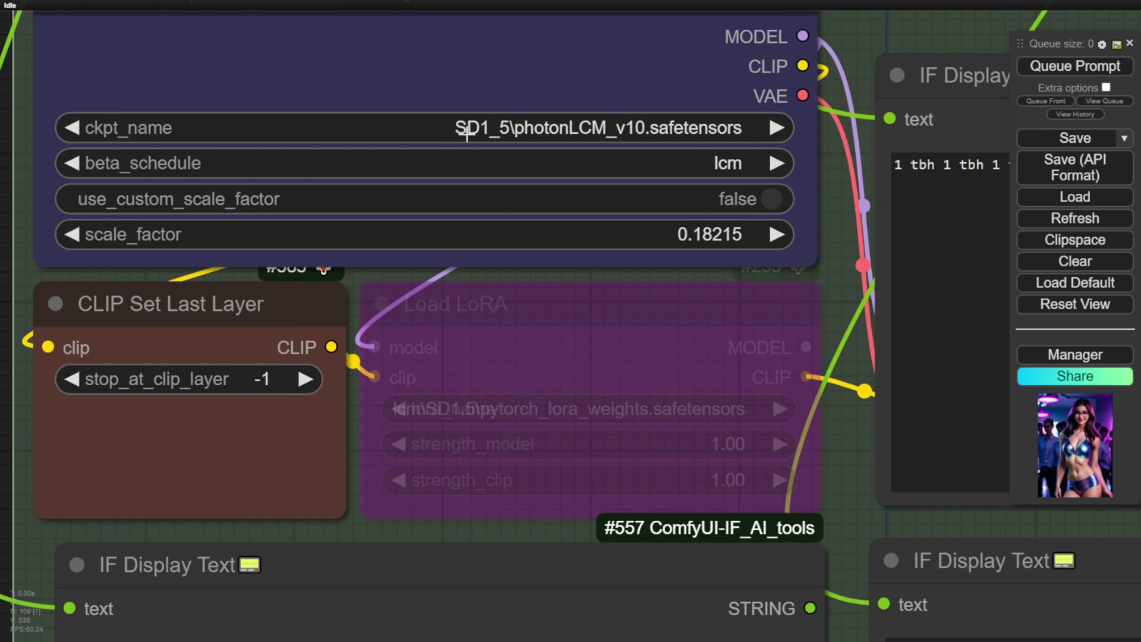
scroll(523, 196, down, 3)
scroll(289, 217, down, 2)
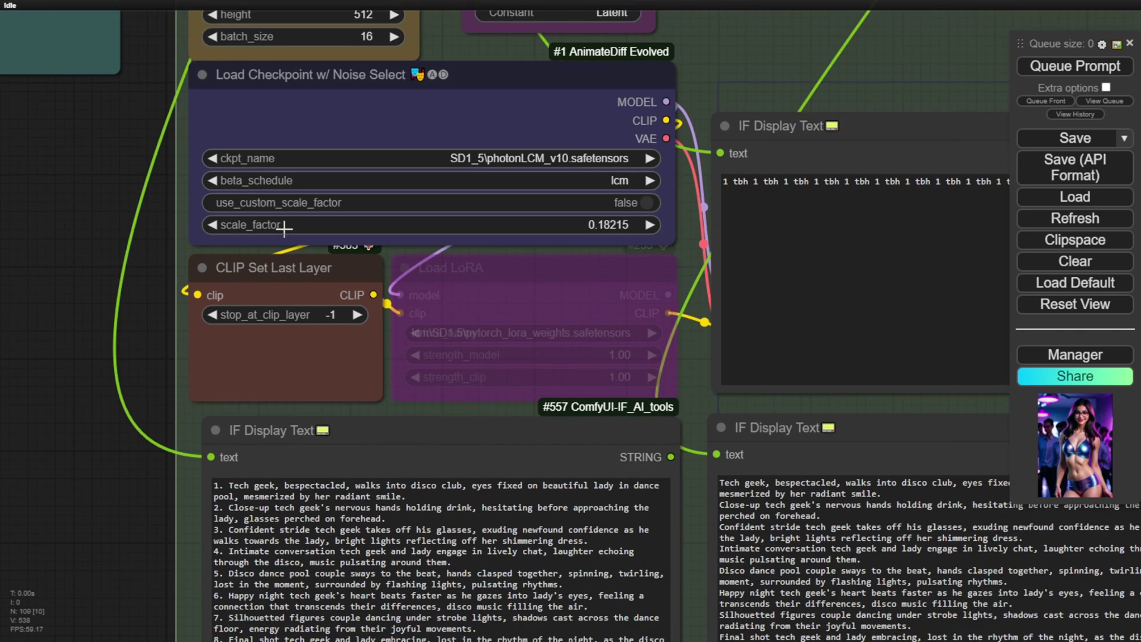
scroll(284, 228, down, 2)
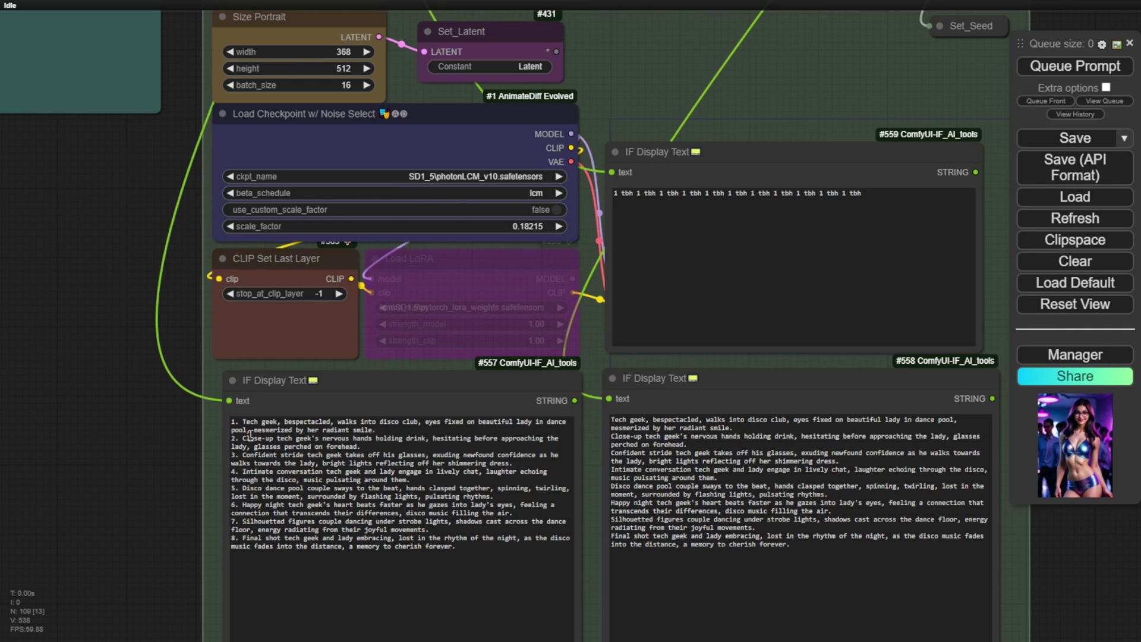
Step: Compare the numbered and unnumbered scene prompts in the IF Display Text nodes, highlighting the first scene in the unnumbered list
drag(160, 454, 153, 296)
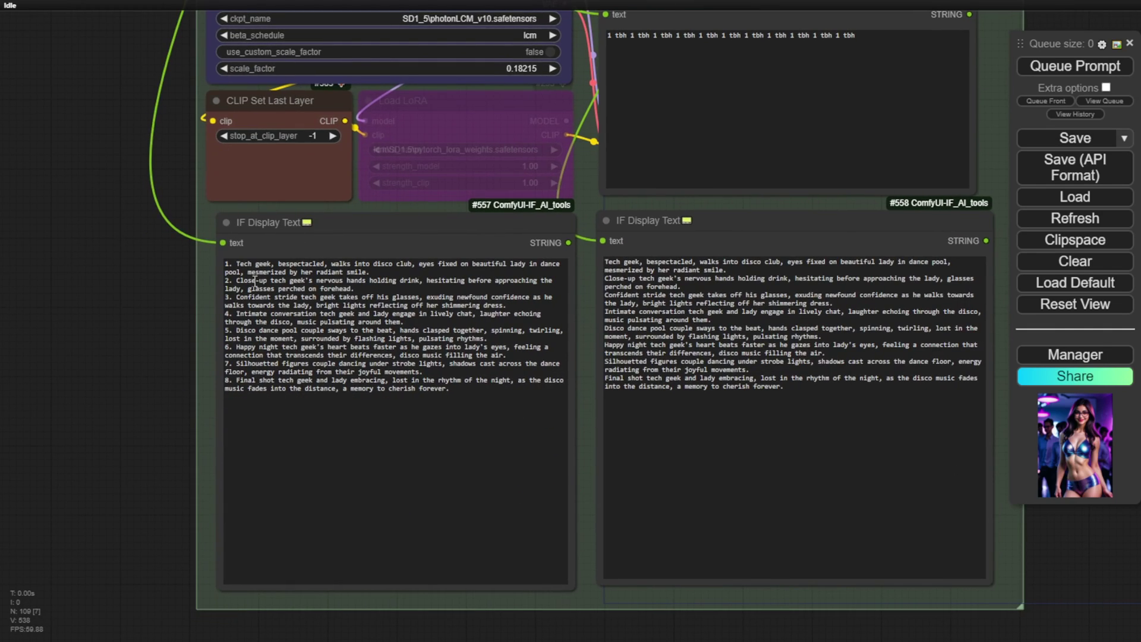
scroll(132, 321, up, 7)
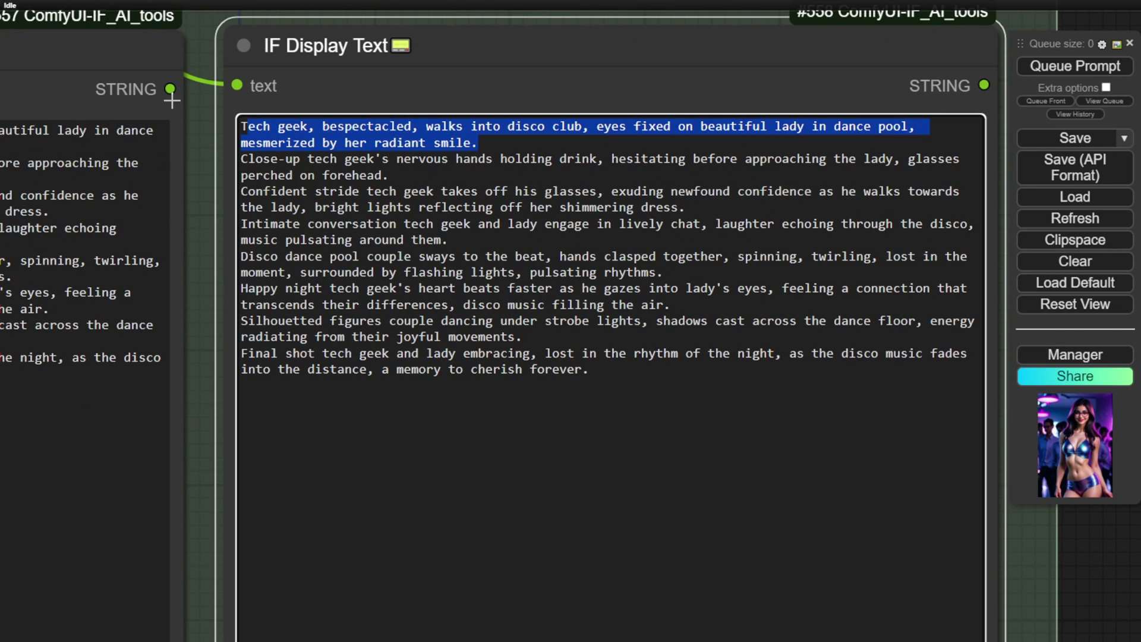
drag(479, 143, 235, 128)
scroll(205, 355, down, 8)
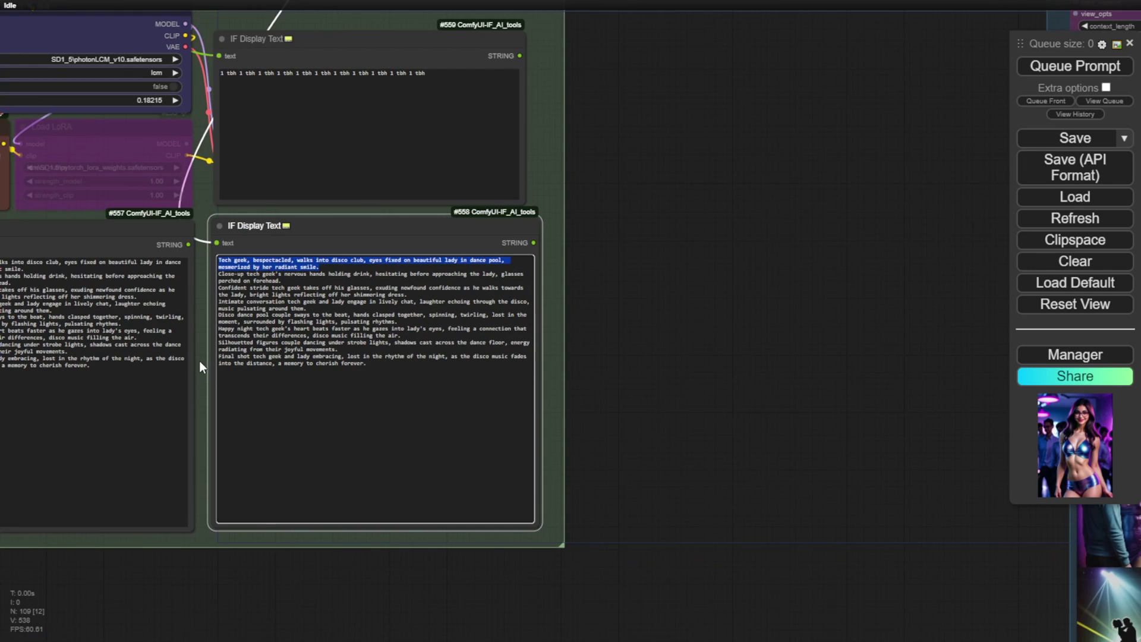
Step: Inspect the replace pattern and the output text of String Function node #347 in the prompt-crafting group
drag(597, 109, 787, 611)
scroll(387, 347, down, 3)
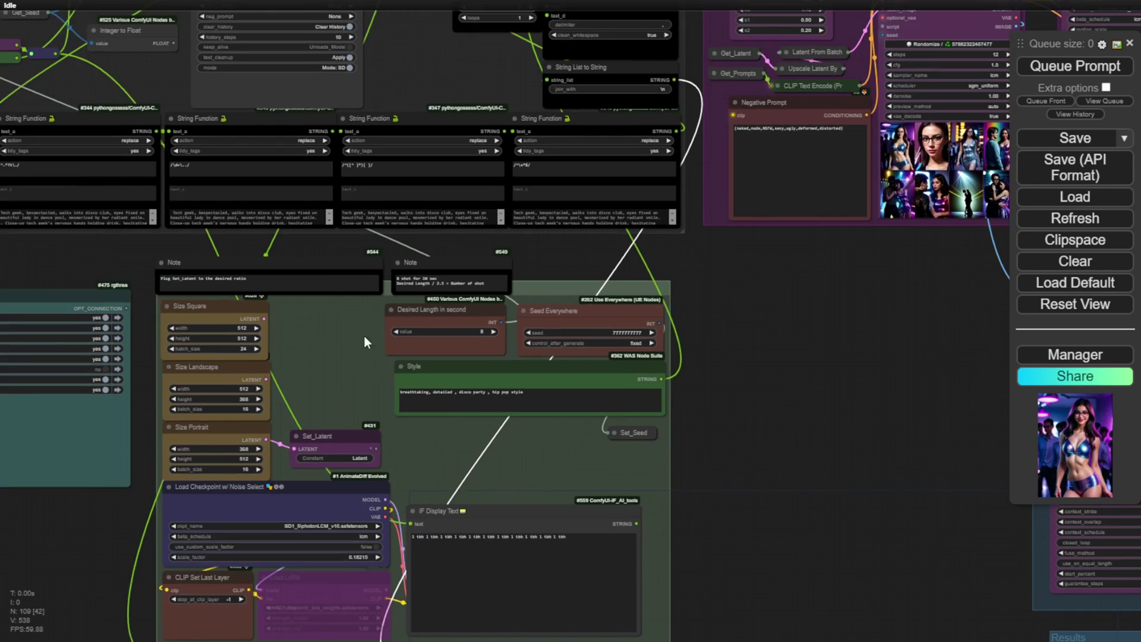
drag(316, 245, 511, 503)
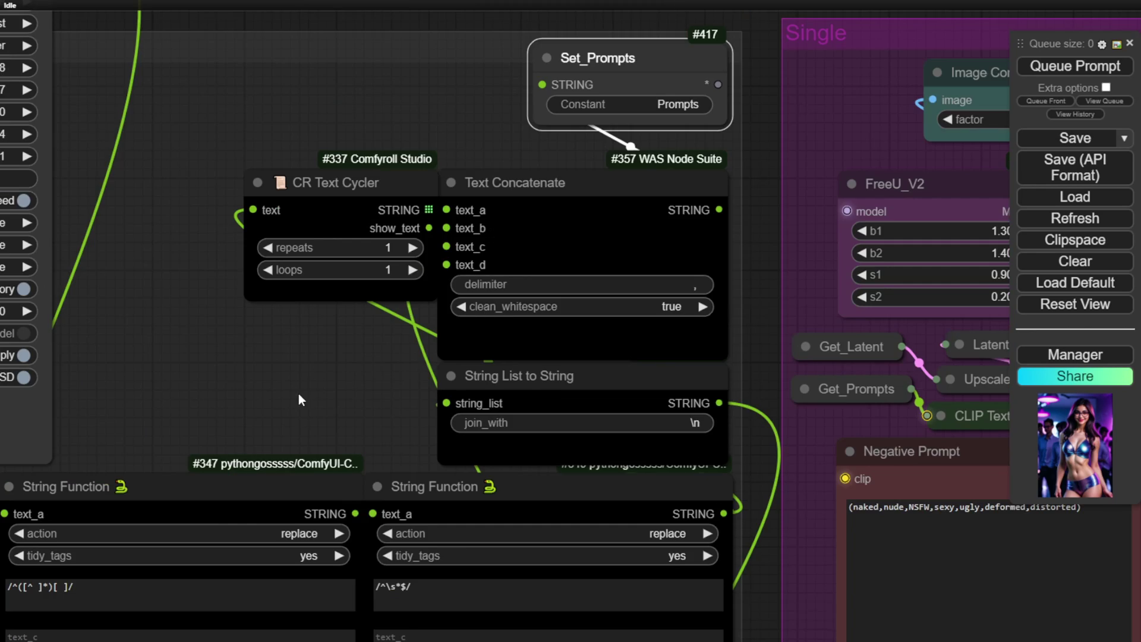
drag(299, 393, 564, 124)
click(679, 328)
key(ctrl+a)
click(445, 333)
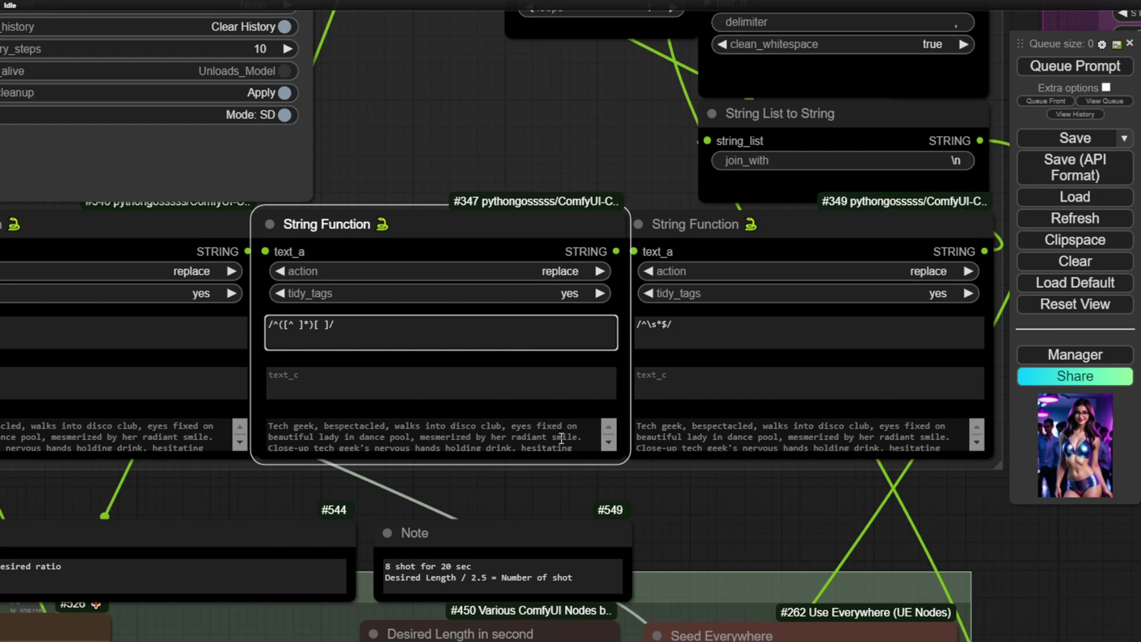
click(609, 442)
scroll(608, 440, down, 5)
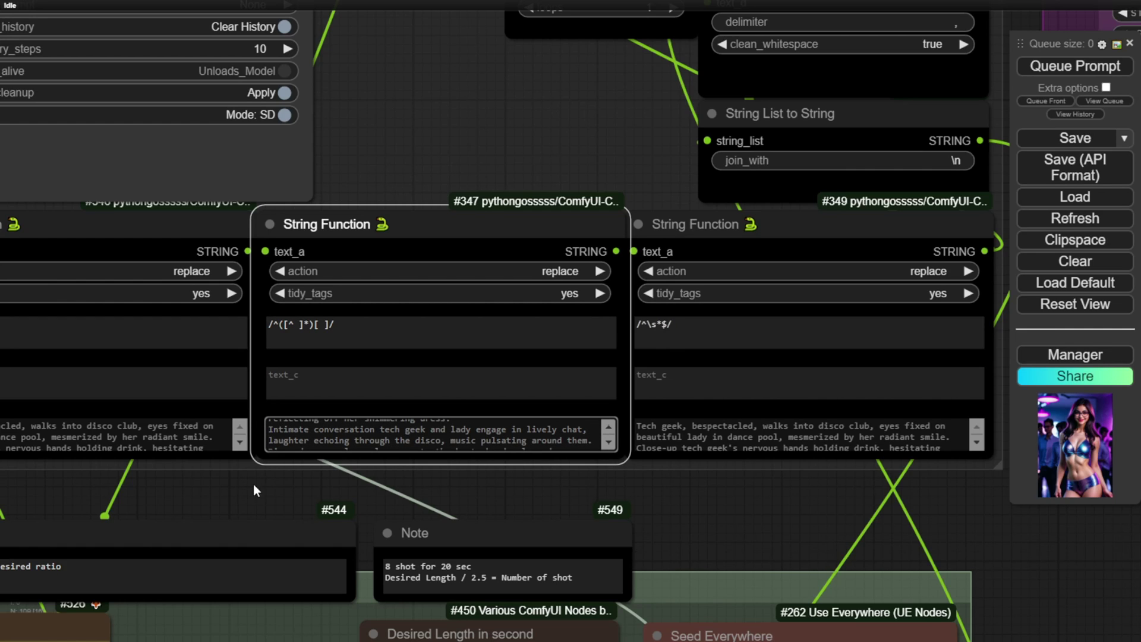
Step: Read through the output text of String Function node #344 and highlight its scene prompts
drag(250, 494, 509, 455)
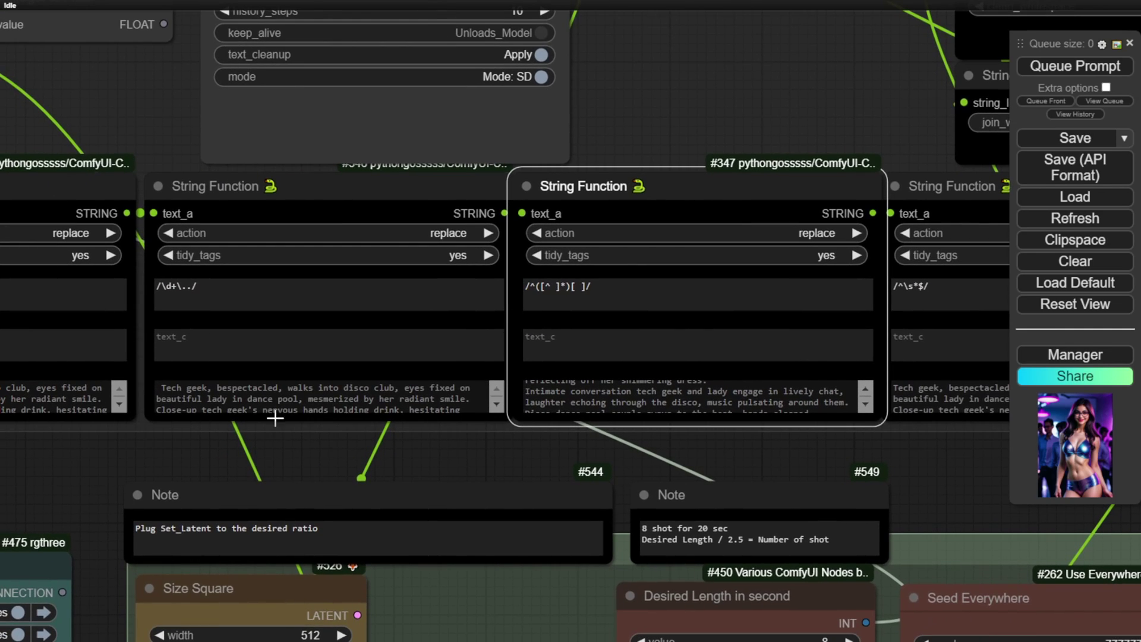
drag(134, 405, 509, 386)
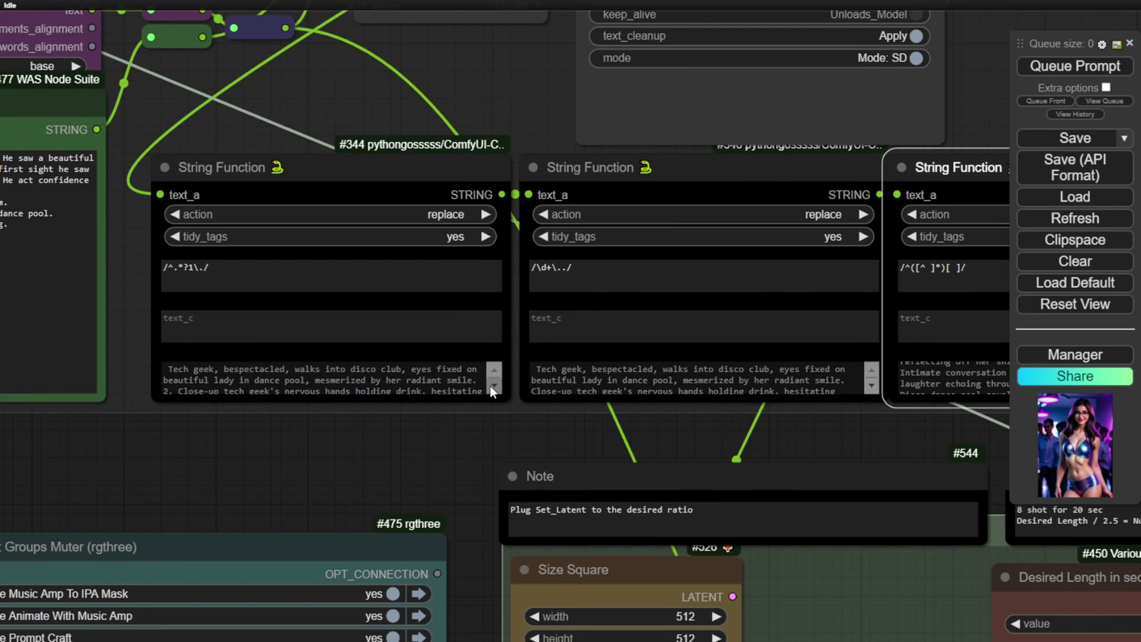
click(171, 387)
scroll(172, 383, down, 5)
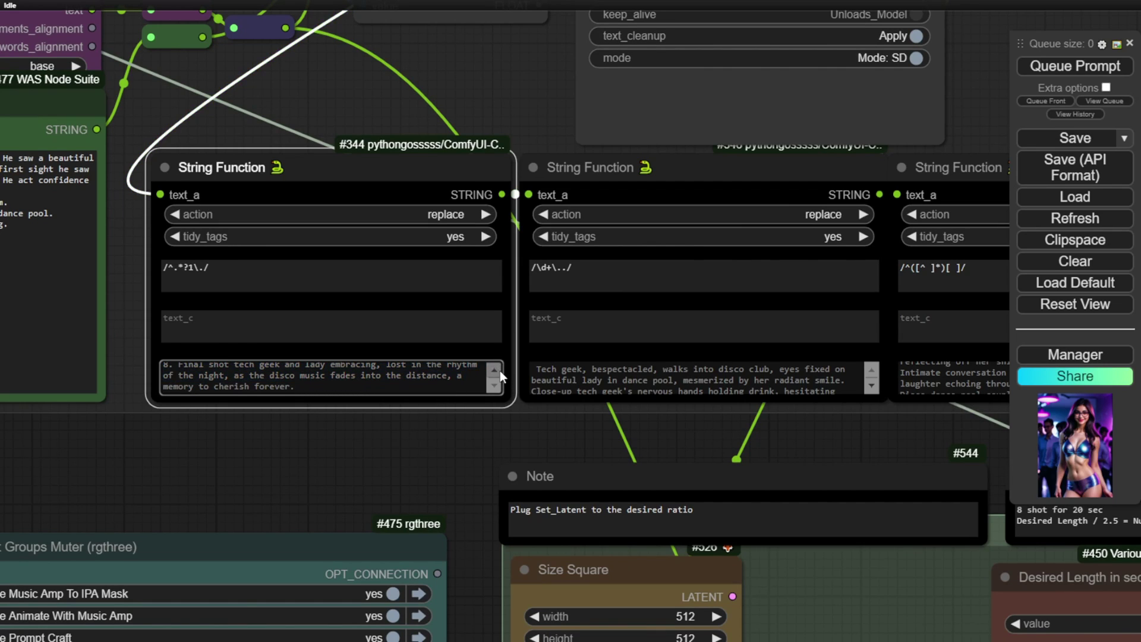
scroll(501, 375, up, 2)
drag(174, 369, 174, 369)
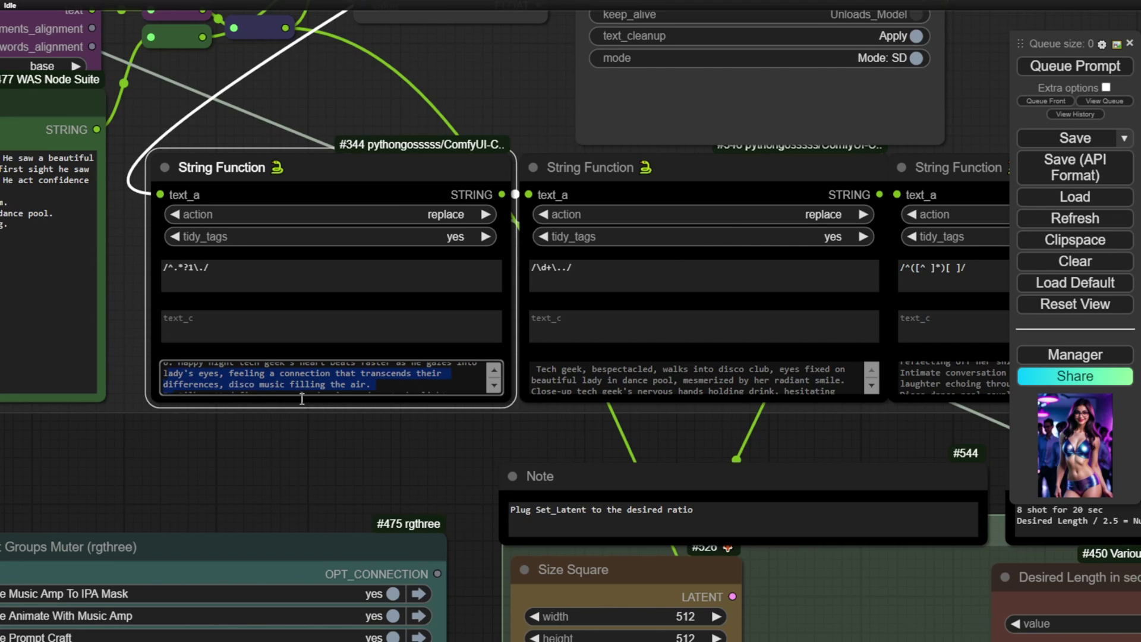
click(314, 441)
Step: Examine the Single group's prompt input and KSampler image previews, and check the Desired Length in second node with its shot-count note
drag(250, 500, 598, 572)
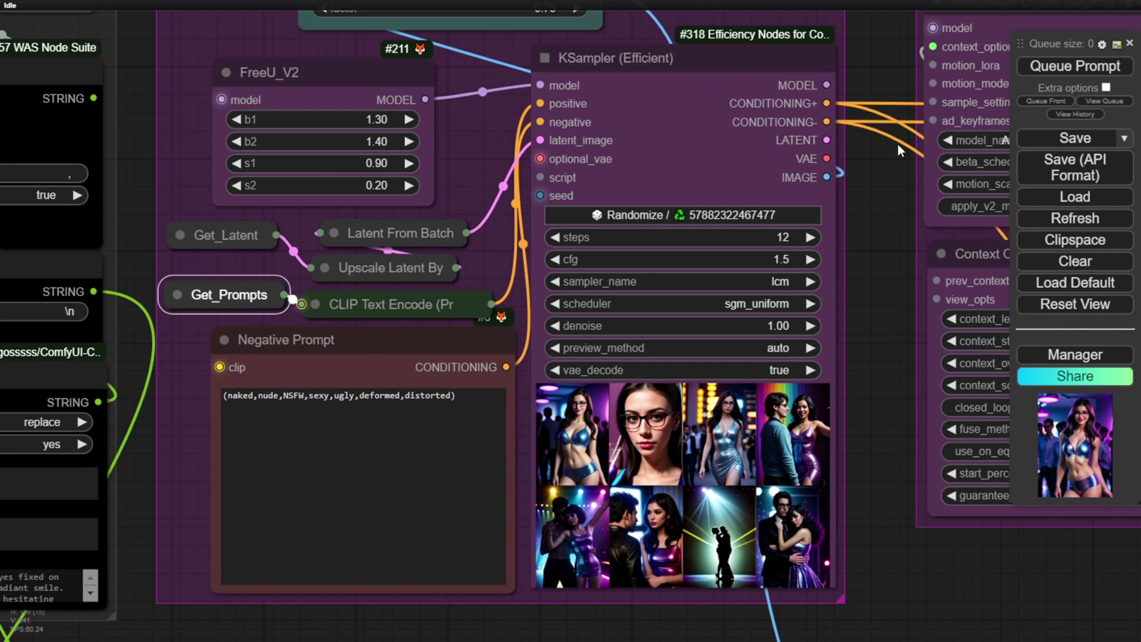
scroll(897, 144, down, 2)
drag(873, 168, 856, 295)
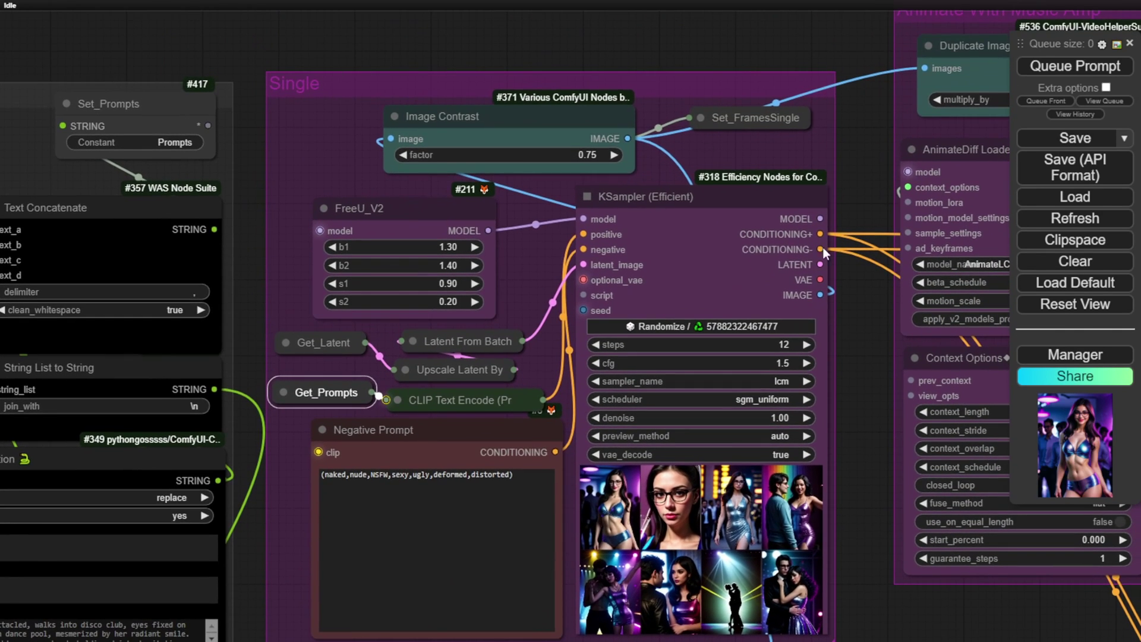
drag(868, 508, 857, 389)
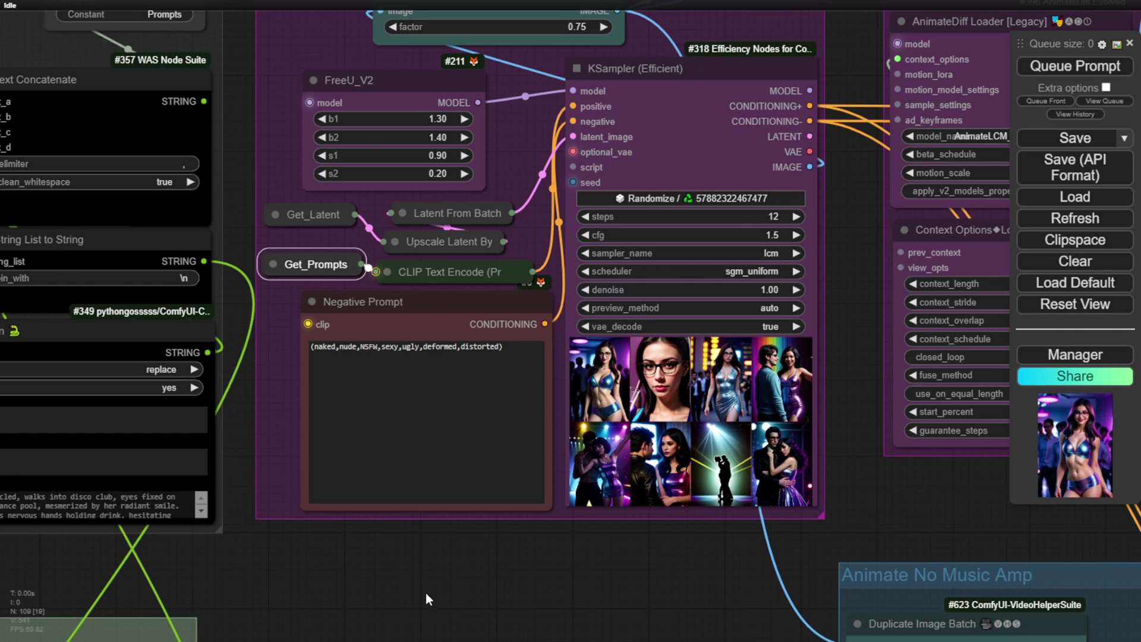
drag(423, 598, 672, 342)
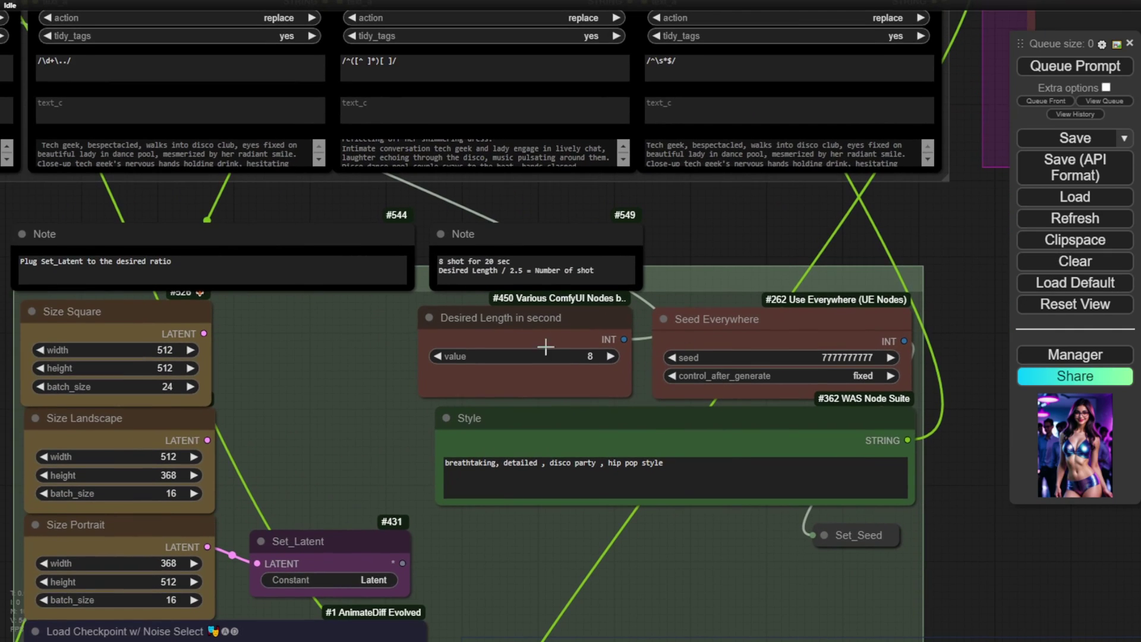
scroll(493, 365, up, 3)
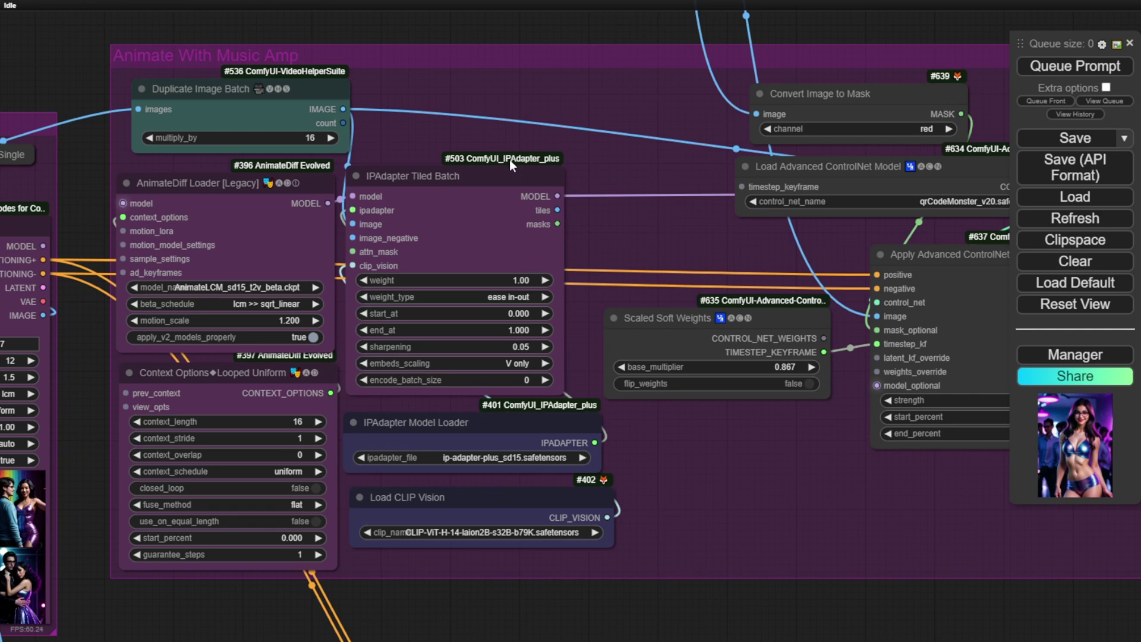
Step: Examine the Animate With Music Amp group, from the AnimateDiff and IPAdapter nodes through Advanced ControlNet to its KSampler
drag(668, 221, 699, 184)
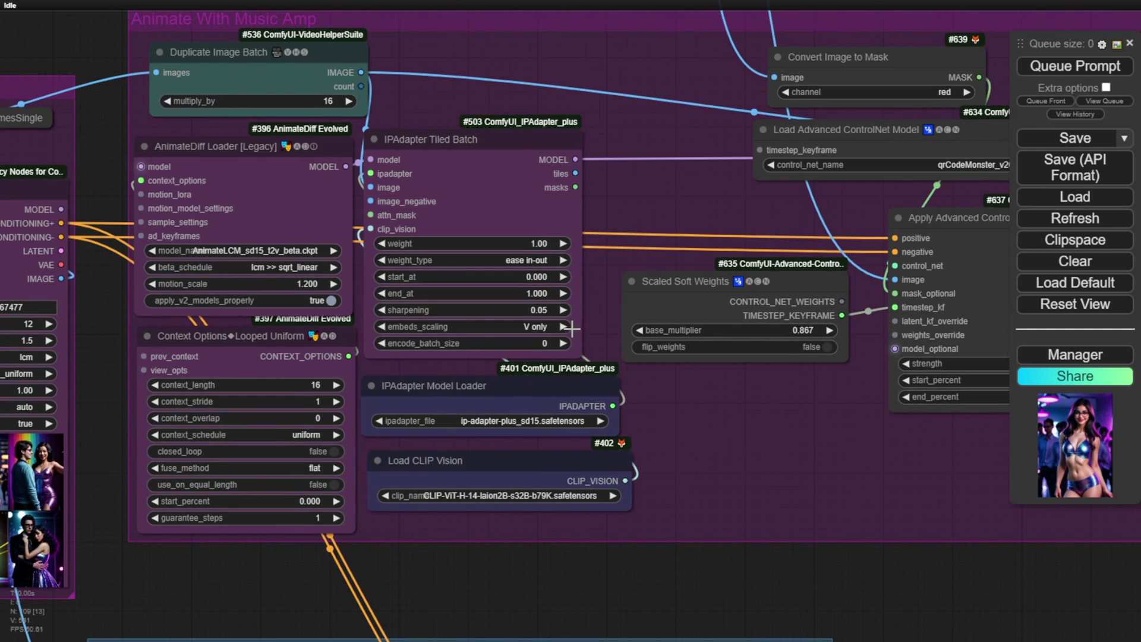
drag(101, 126, 271, 106)
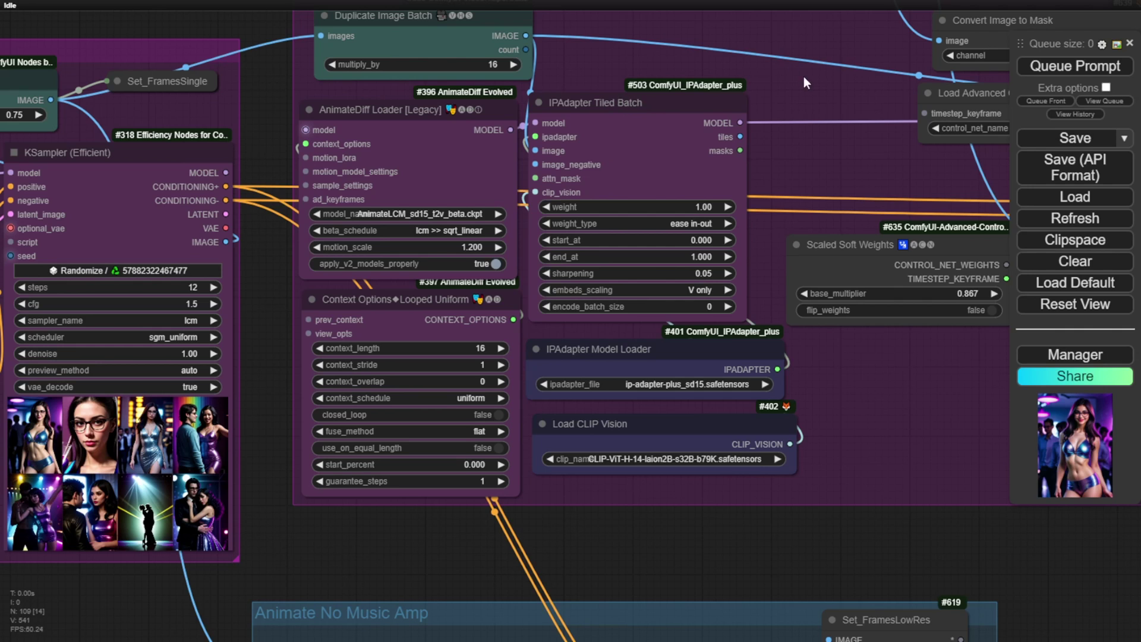
drag(608, 80, 703, 43)
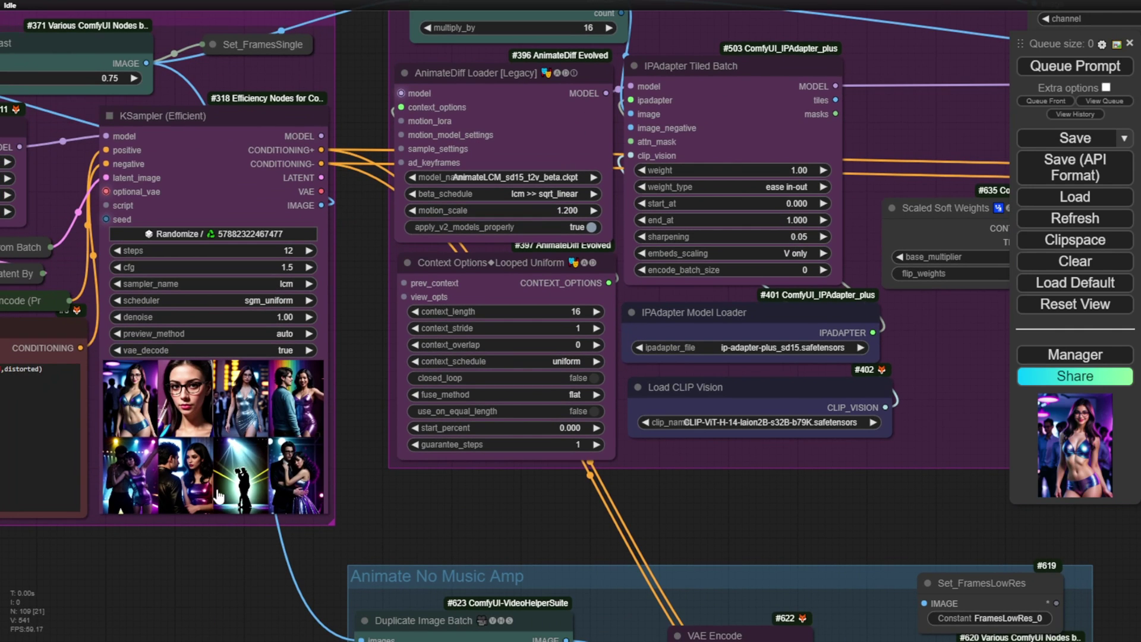
drag(838, 504, 51, 617)
drag(702, 388, 473, 382)
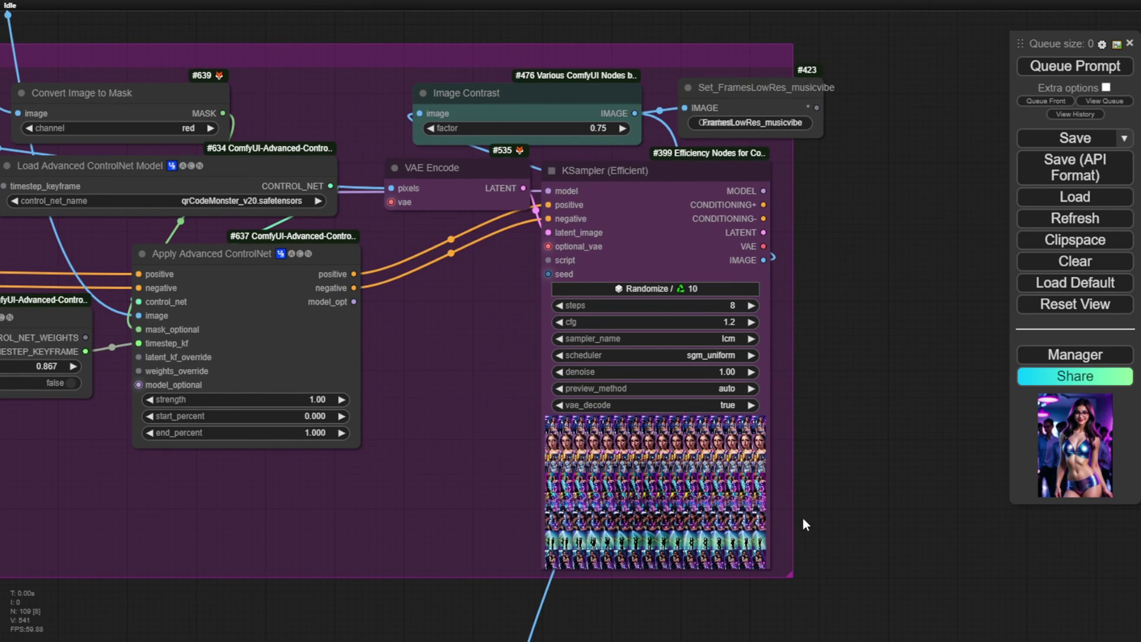
Step: Watch the Final Result video previews next to the sequence shots in the Results group
scroll(802, 535, down, 6)
scroll(773, 517, up, 2)
drag(749, 476, 961, 56)
drag(783, 249, 751, 23)
drag(638, 351, 662, 178)
scroll(570, 327, up, 3)
scroll(460, 240, up, 4)
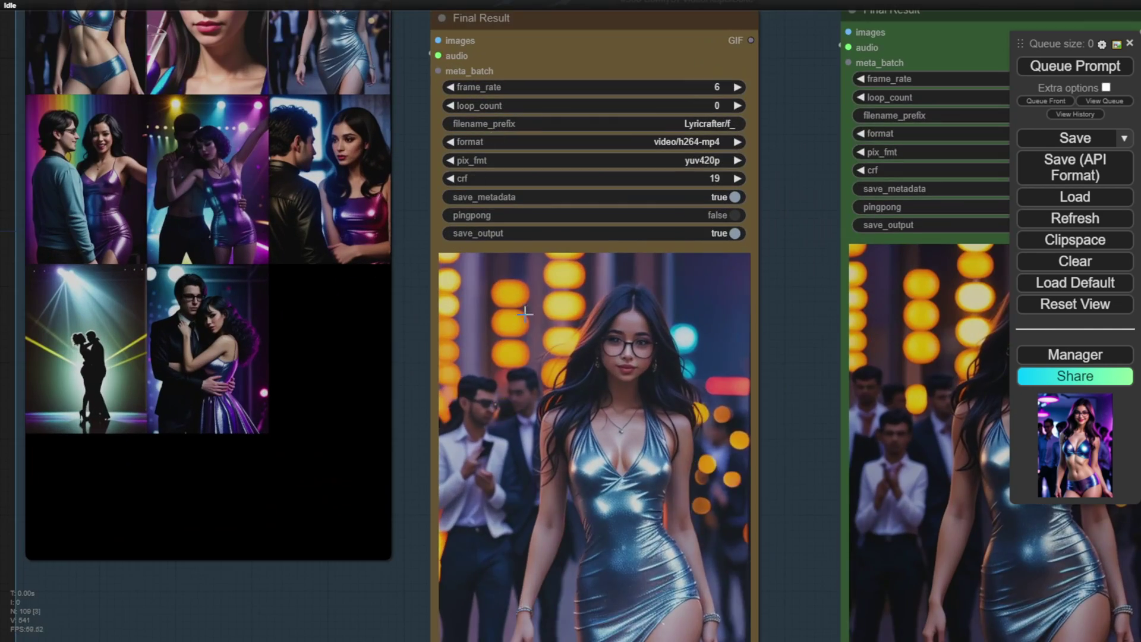
drag(787, 311, 795, 184)
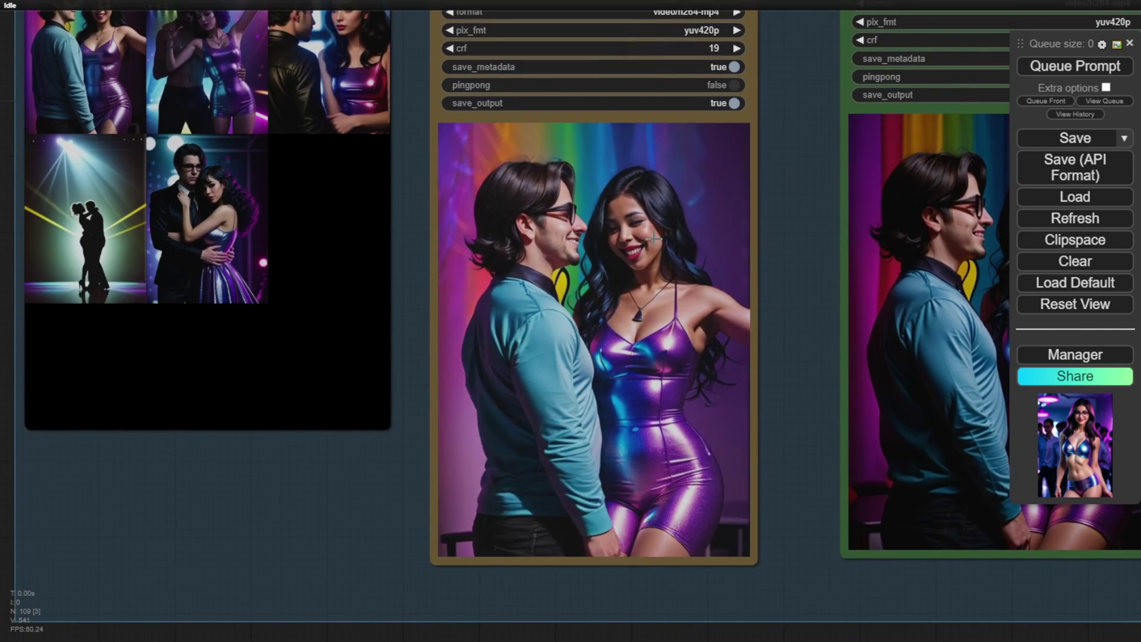
scroll(797, 207, down, 4)
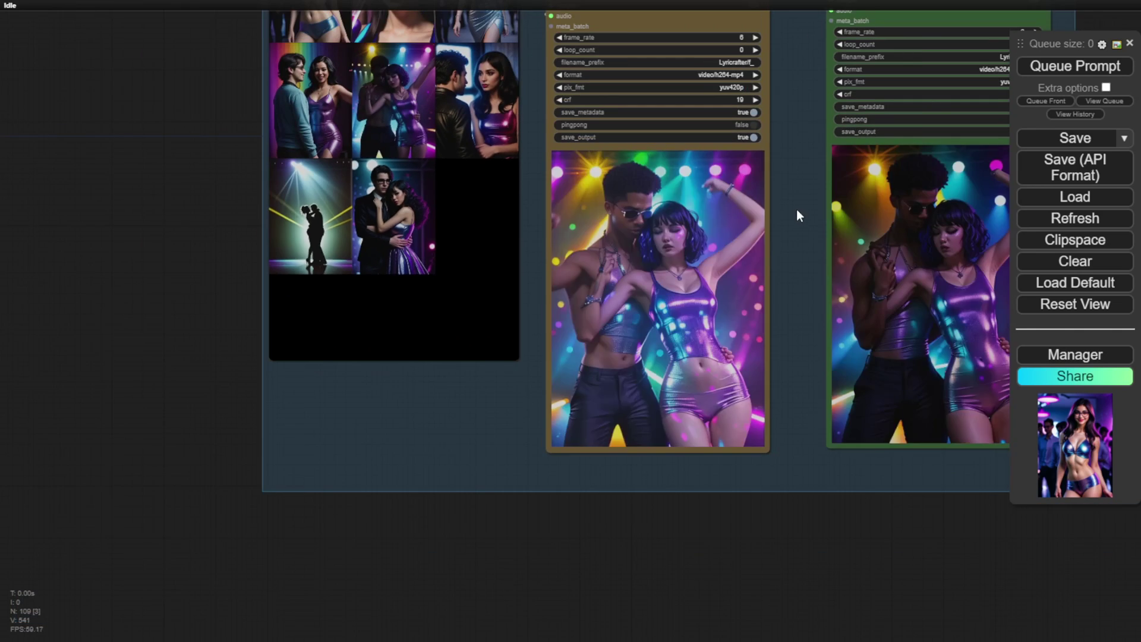
Step: Examine the AnimateDiff, IPAdapter Tiled Batch and KSampler nodes in the Animate No Music Amp group
drag(798, 207, 602, 380)
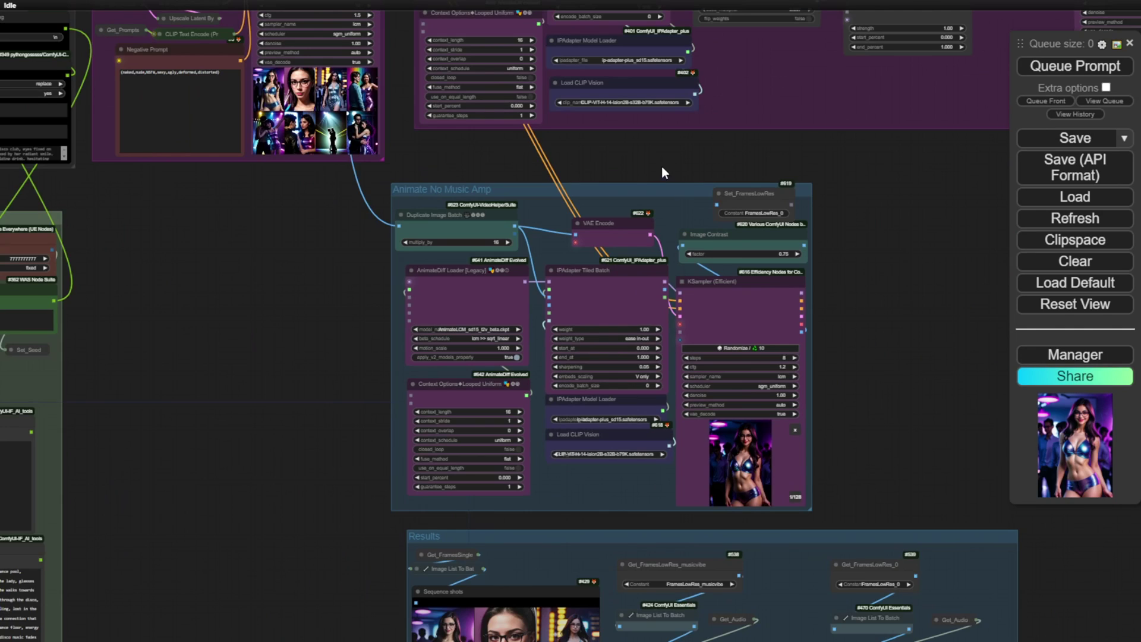
drag(661, 193, 693, 161)
scroll(626, 184, up, 3)
scroll(615, 183, up, 2)
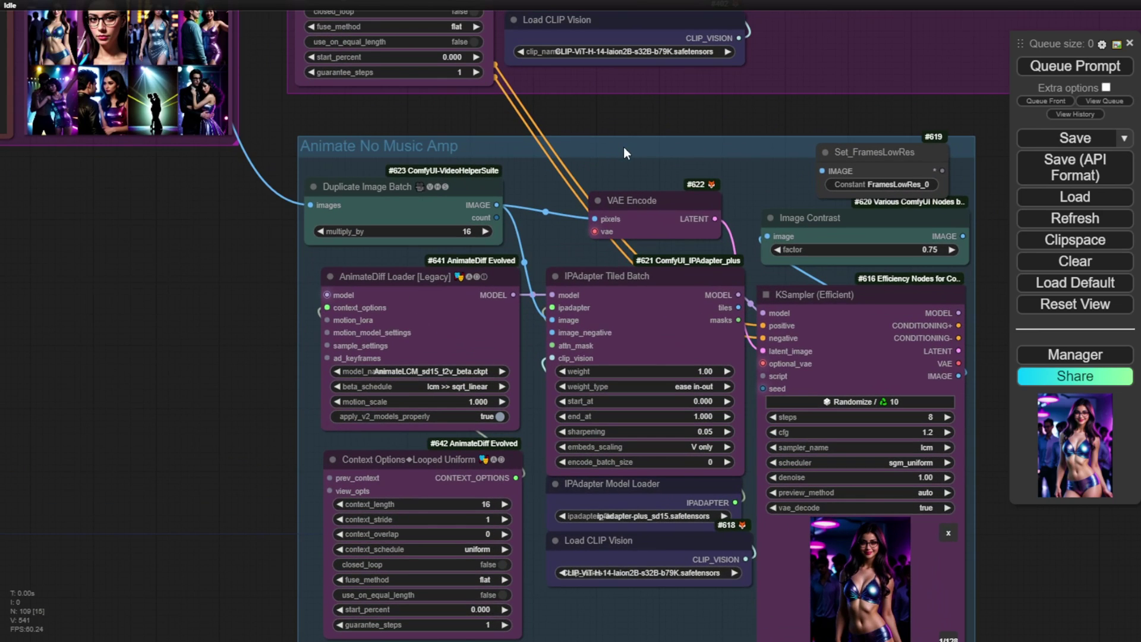
drag(626, 127, 611, 106)
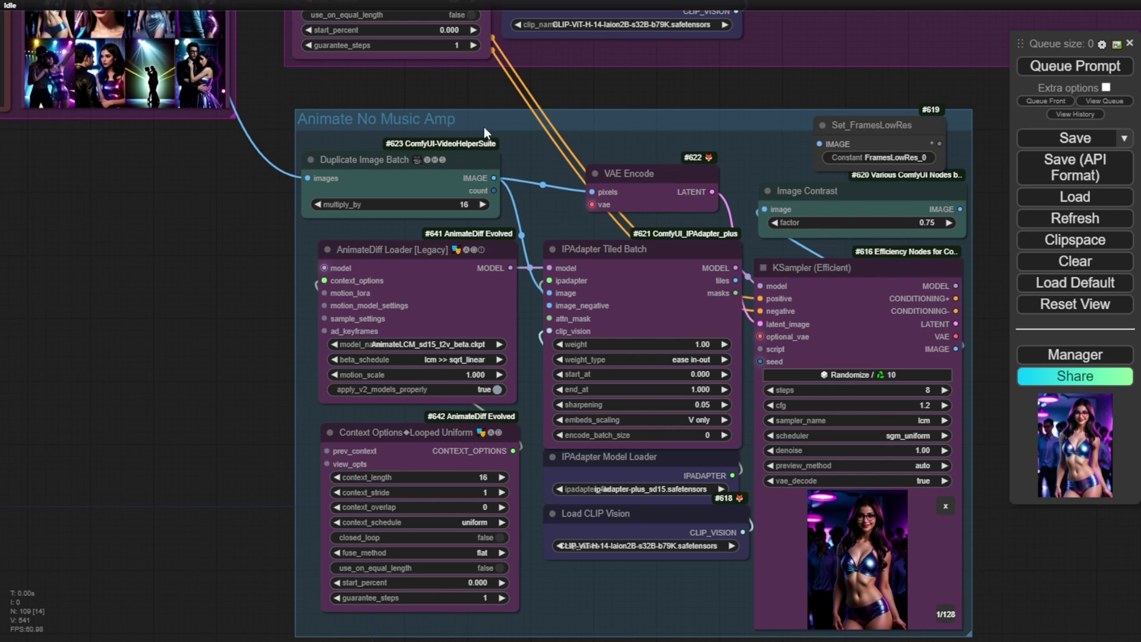
drag(546, 205, 477, 148)
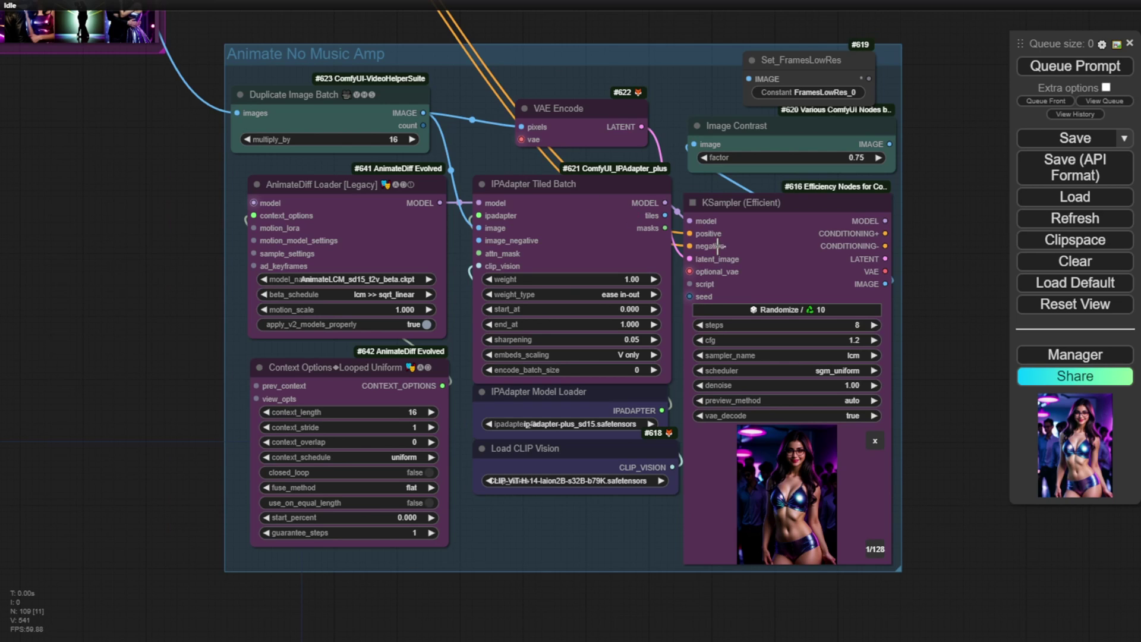
Step: Return to the Results group to view the musicvibe and non-music Final Result videos side by side
scroll(886, 359, down, 3)
drag(944, 475, 746, 8)
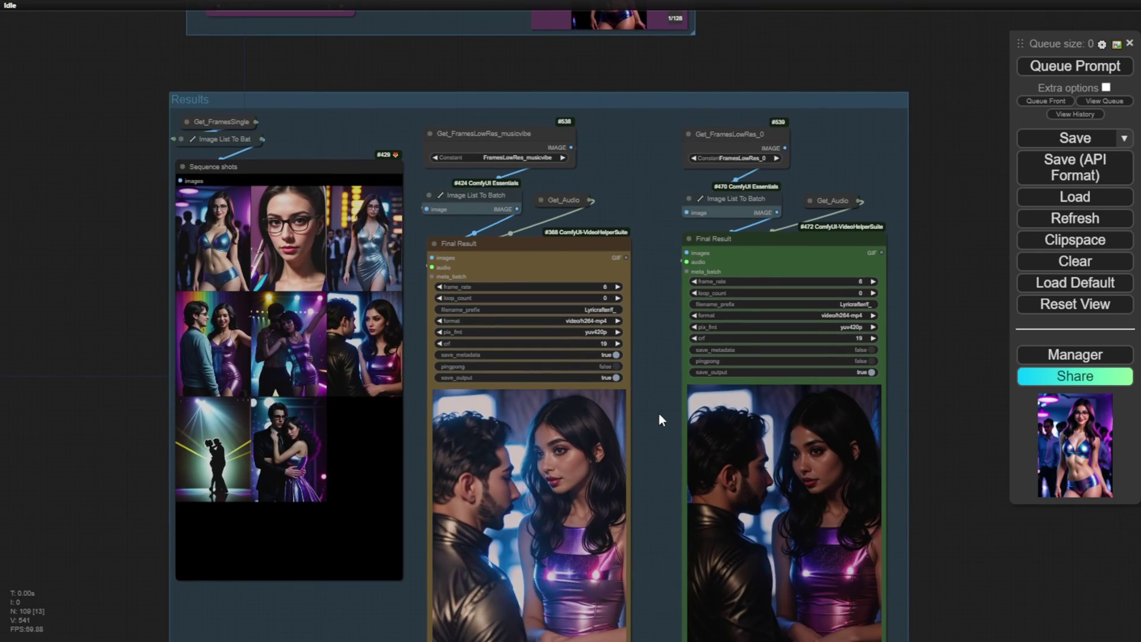
Step: Move the Set_FramesLowRes node up and outward onto the upper edge of the Animate No Music Amp group
drag(777, 40, 861, 603)
scroll(326, 401, up, 2)
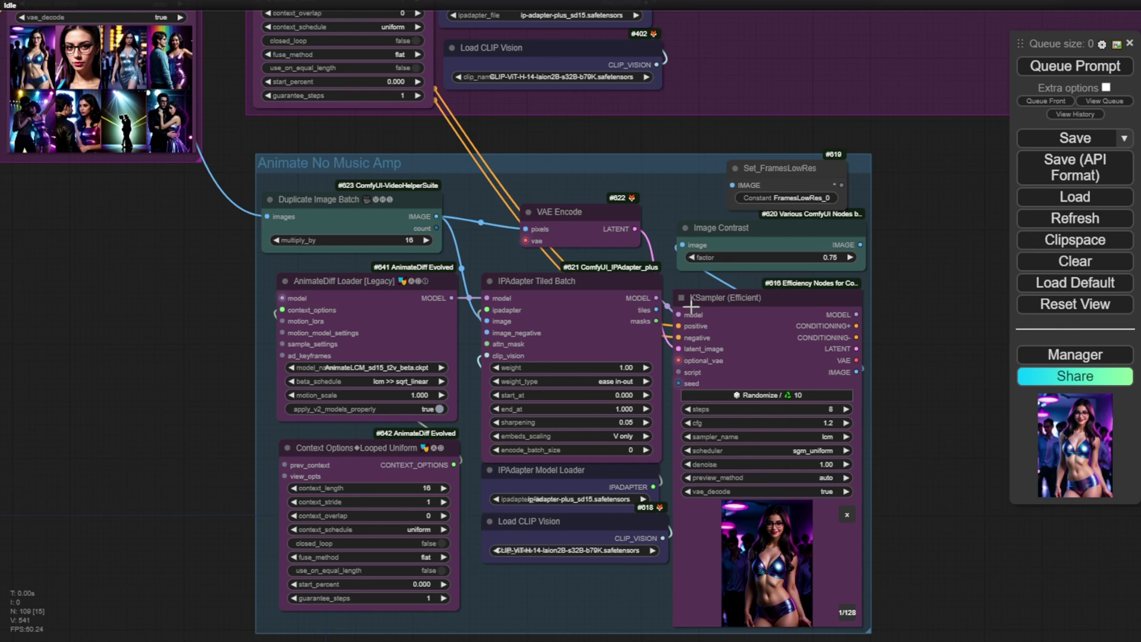
scroll(397, 280, up, 2)
drag(994, 231, 784, 232)
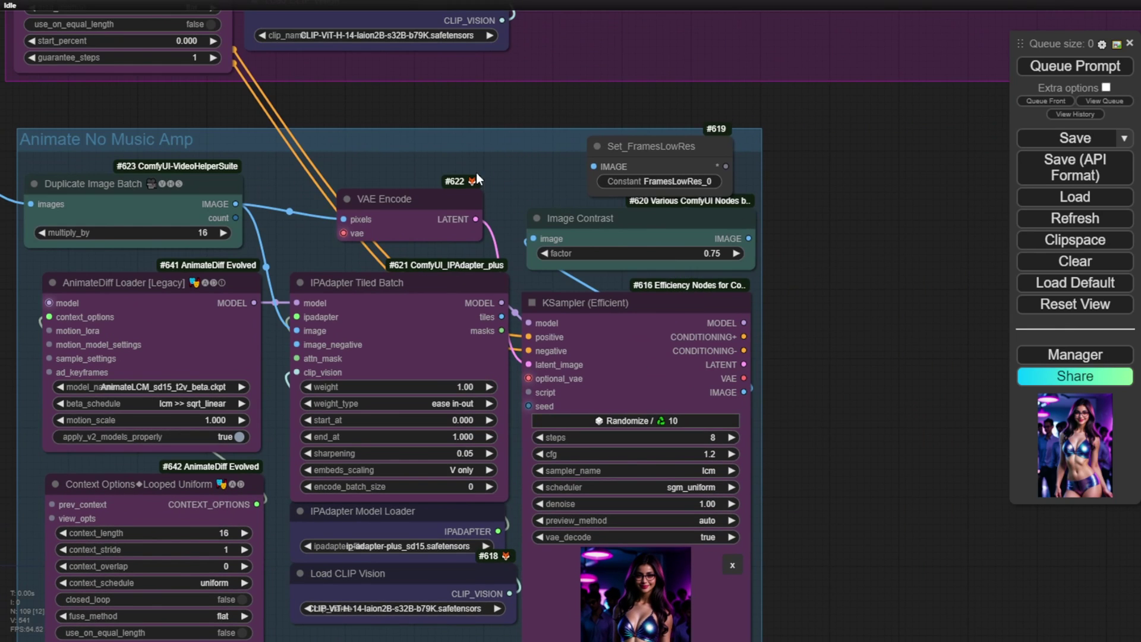
drag(643, 152, 720, 119)
Step: Move the Set_FramesLowRes_musicvibe node past the Animate With Music Amp group's edge and widen it so its constant is readable
scroll(859, 174, down, 7)
drag(921, 178, 634, 490)
drag(958, 184, 844, 302)
scroll(761, 309, up, 7)
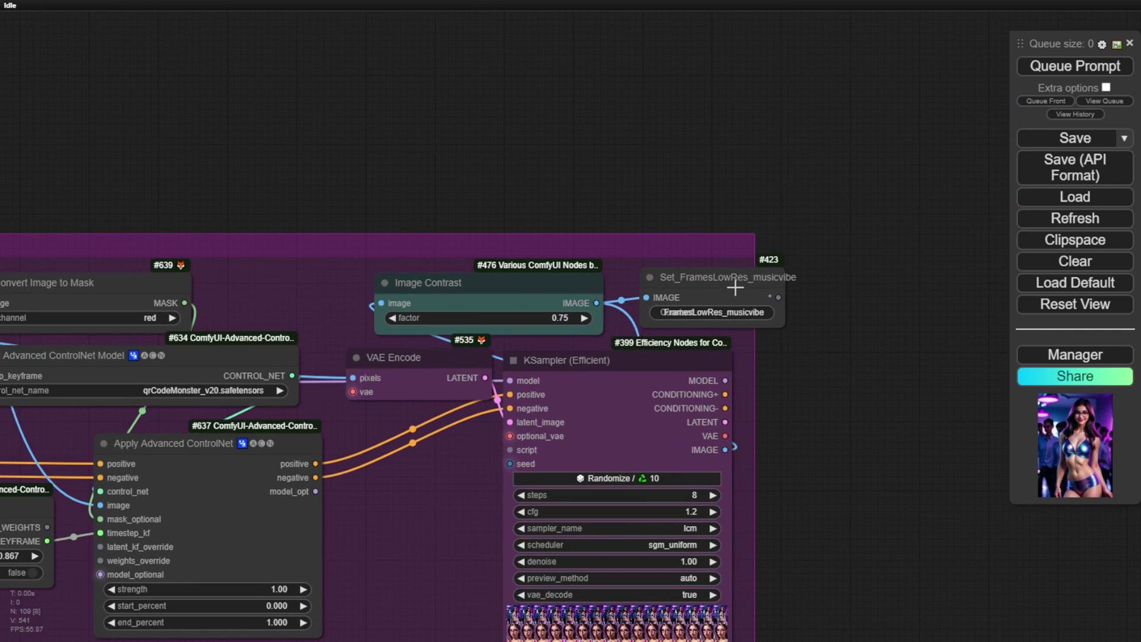
drag(738, 285, 750, 255)
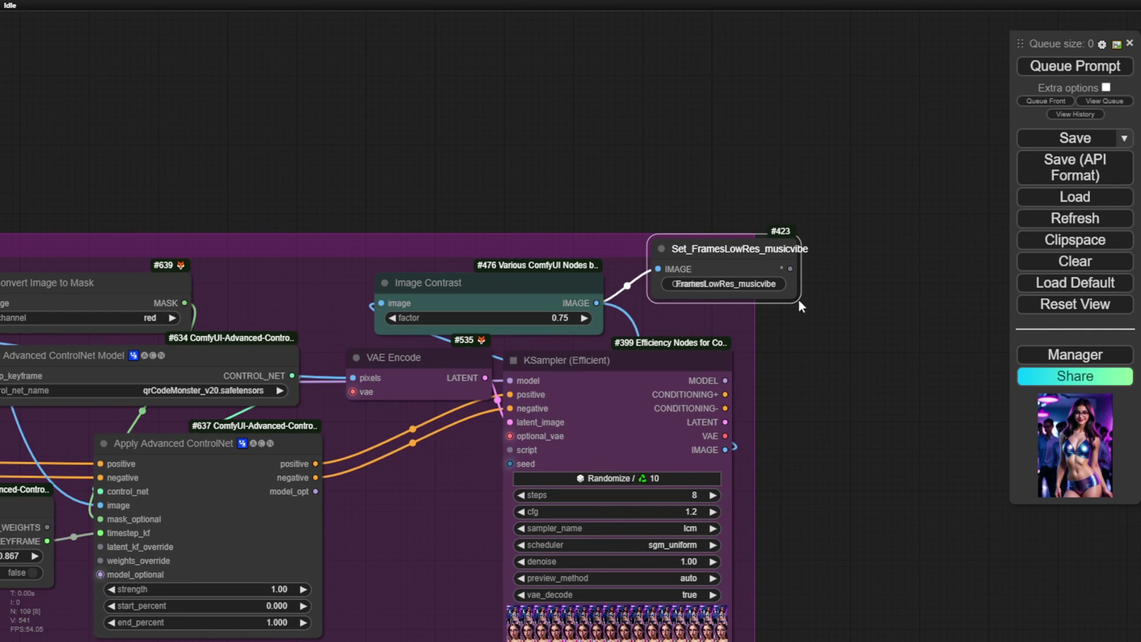
drag(792, 295, 858, 302)
scroll(767, 293, up, 3)
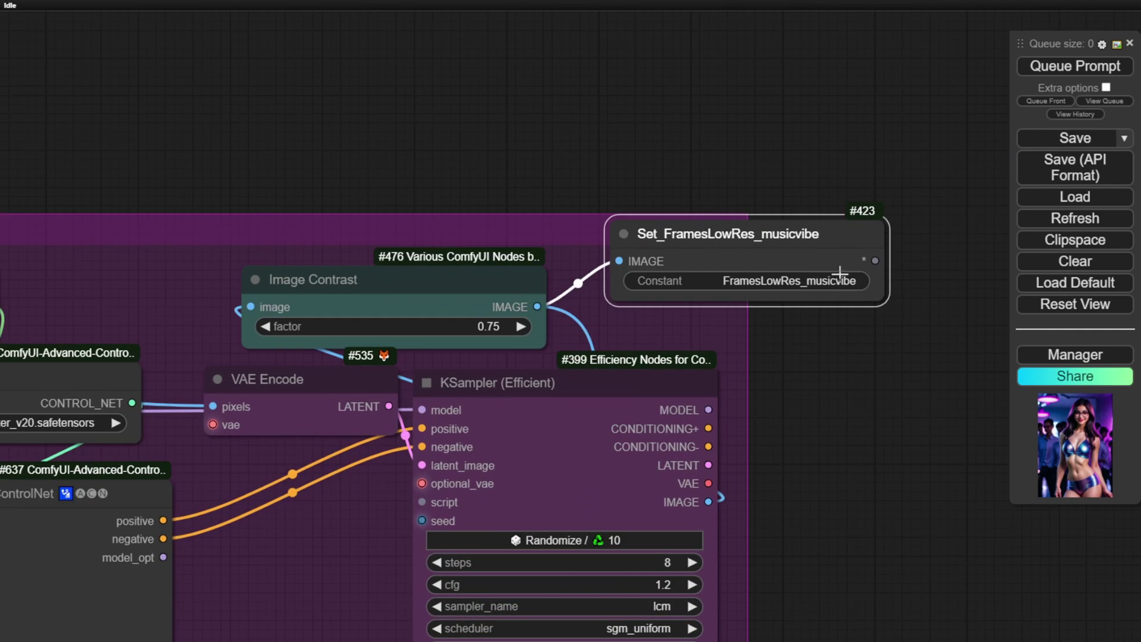
scroll(801, 295, up, 2)
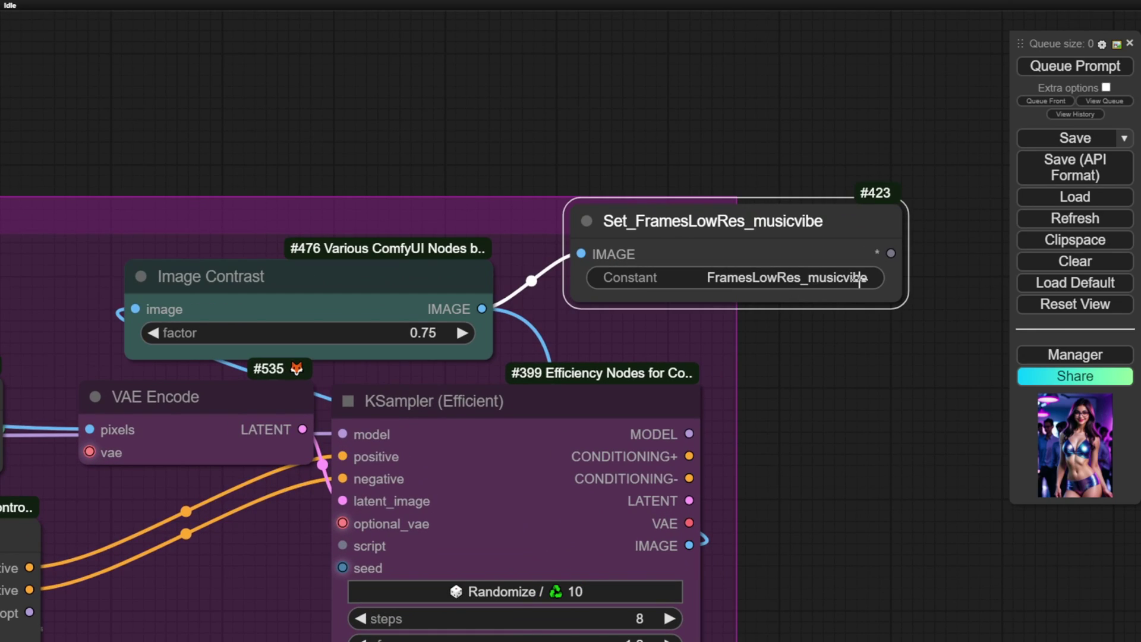
Step: Compare the music-amp and no-music-amp Final Result videos side by side in the Results group
scroll(840, 380, down, 10)
drag(326, 35, 752, 188)
drag(862, 452, 743, 148)
drag(761, 511, 764, 186)
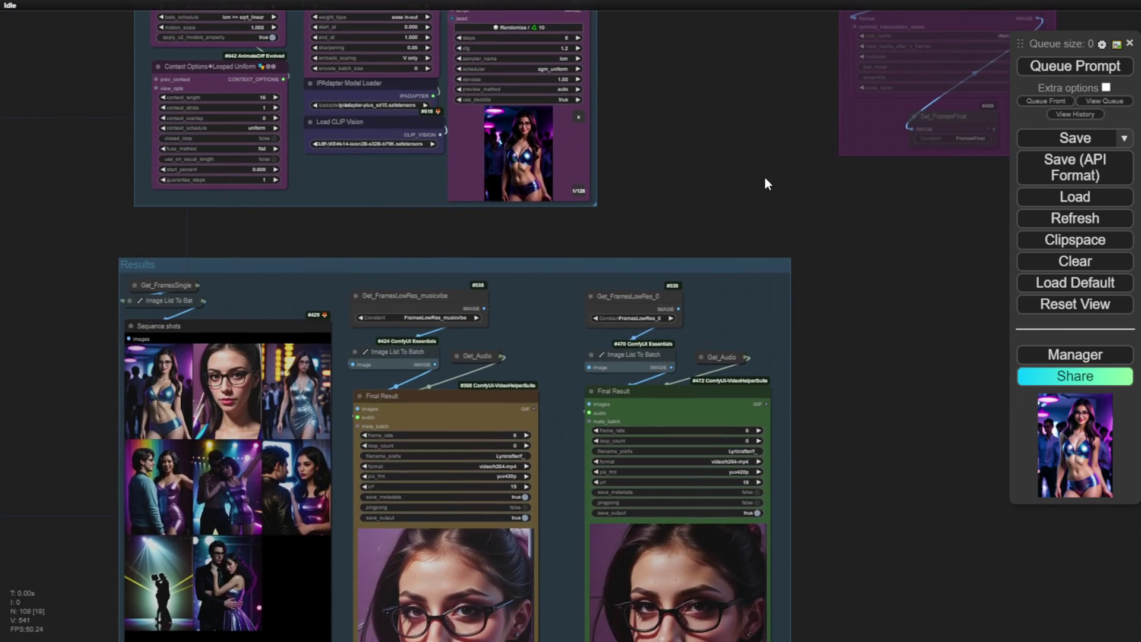
drag(563, 564, 659, 298)
scroll(523, 297, up, 3)
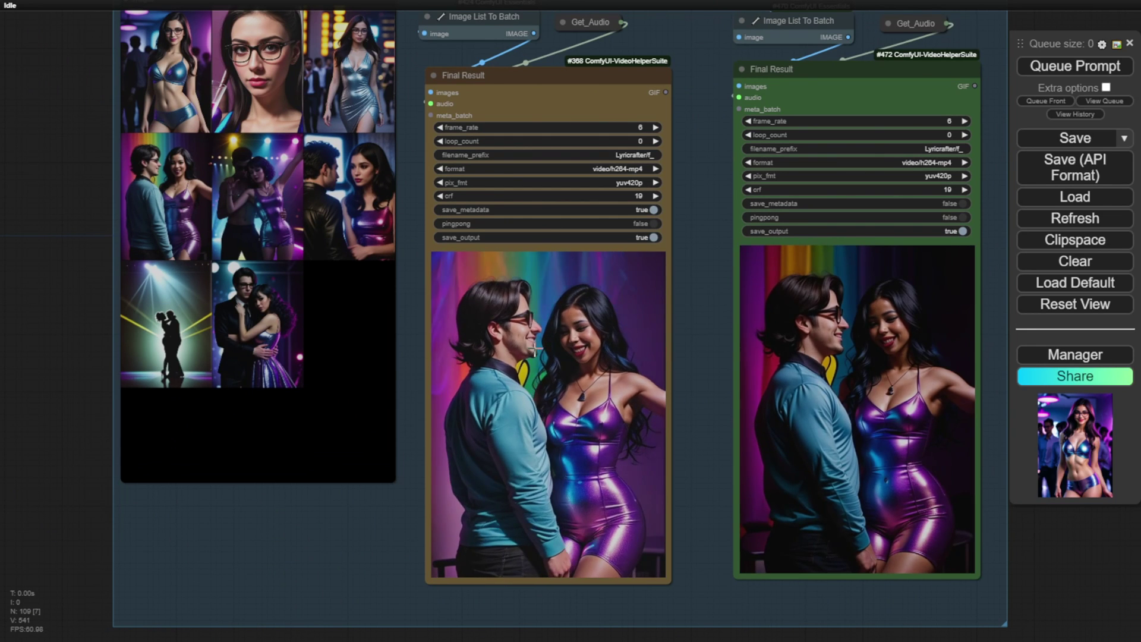
scroll(538, 349, up, 3)
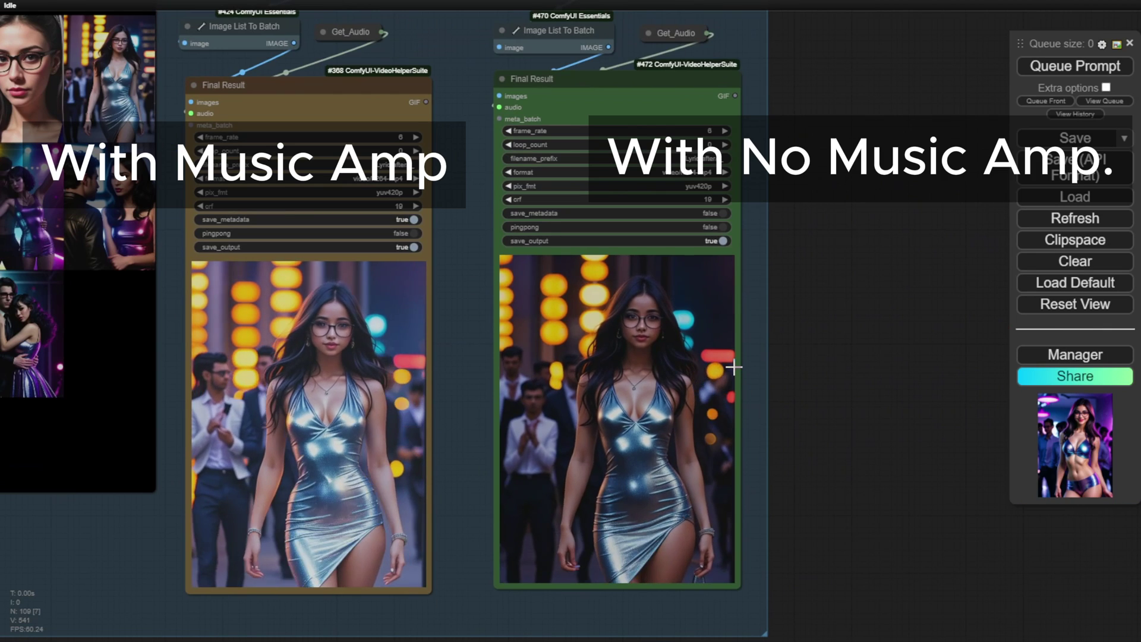
scroll(737, 366, up, 2)
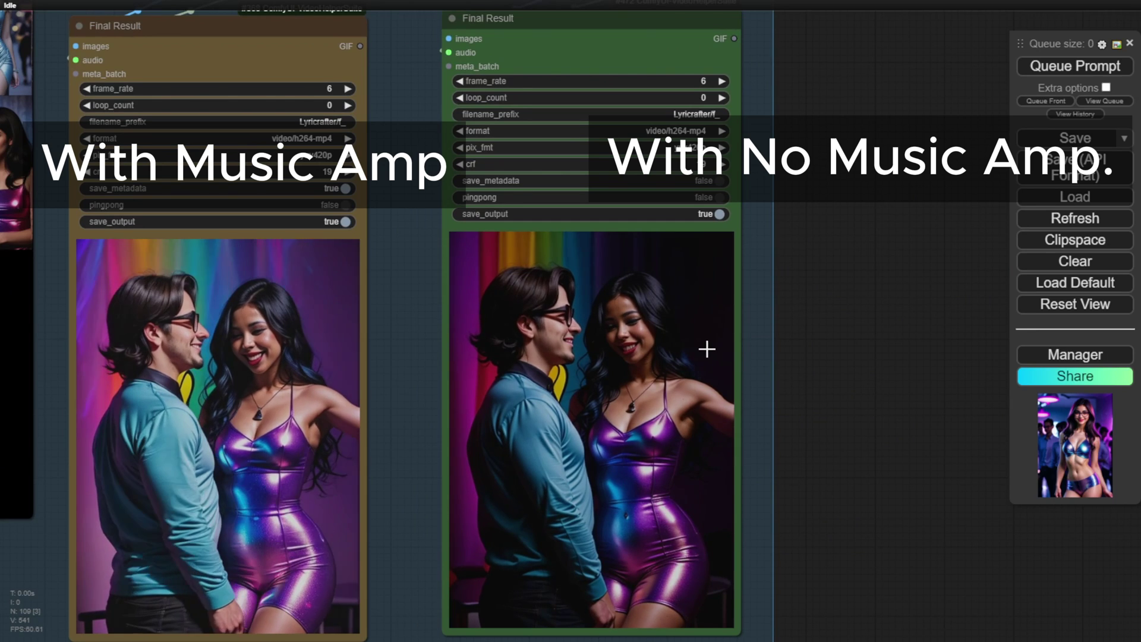
scroll(706, 349, down, 2)
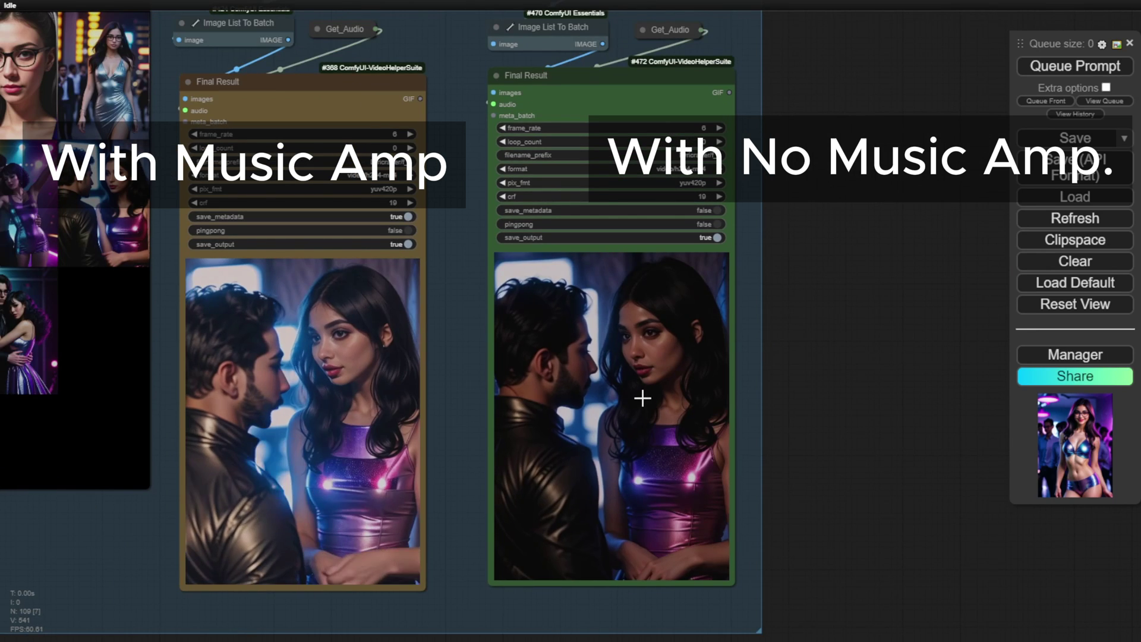
scroll(642, 398, up, 1)
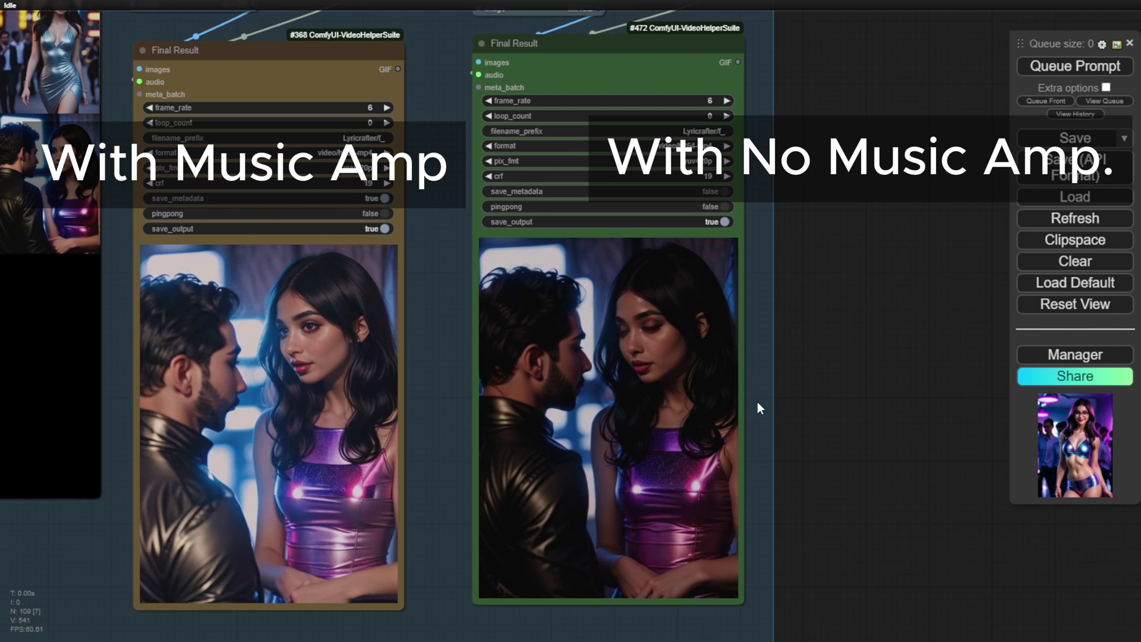
scroll(809, 418, down, 2)
drag(843, 437, 955, 435)
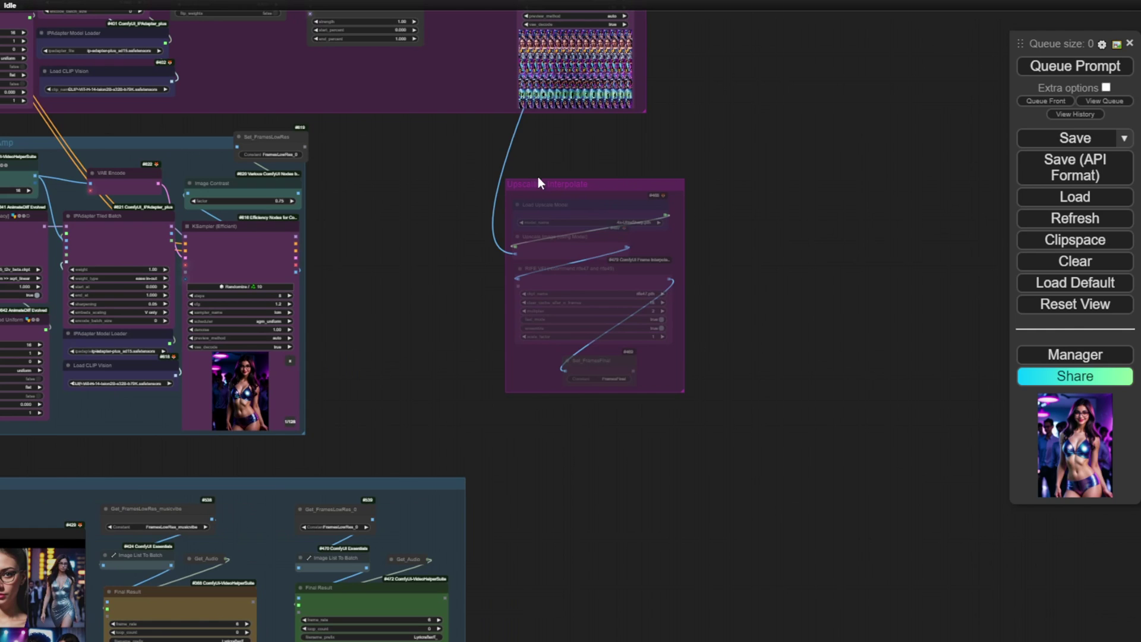
Step: Duplicate the no-music Final Result chain inside the Results group and set the copied Get node's constant to FramesFinal
drag(537, 182, 515, 172)
scroll(515, 188, up, 6)
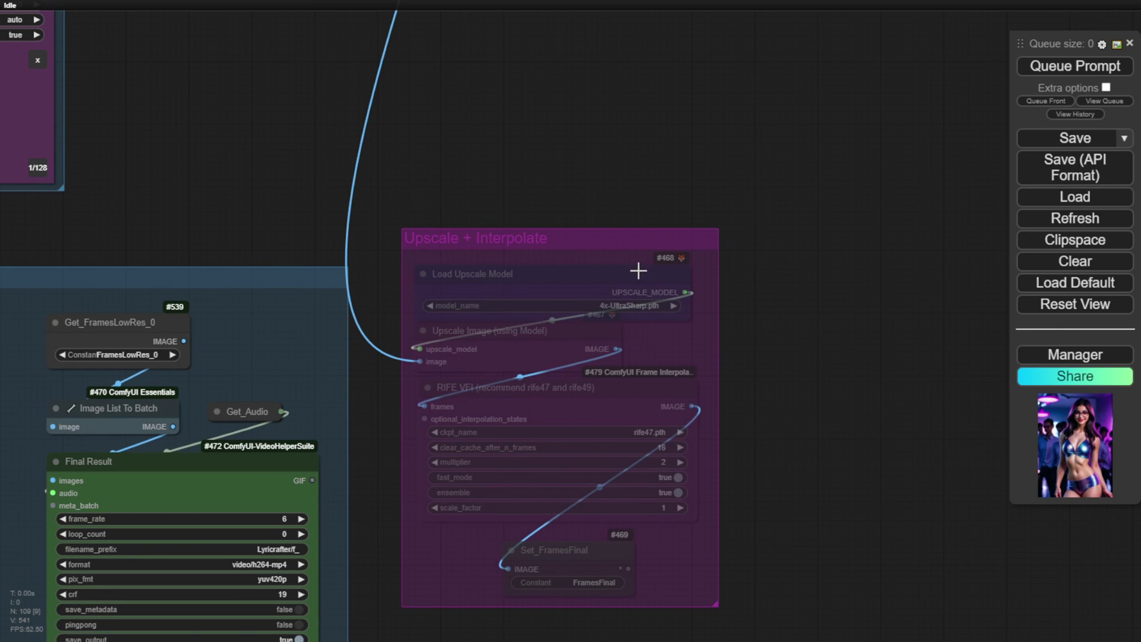
drag(764, 555, 739, 300)
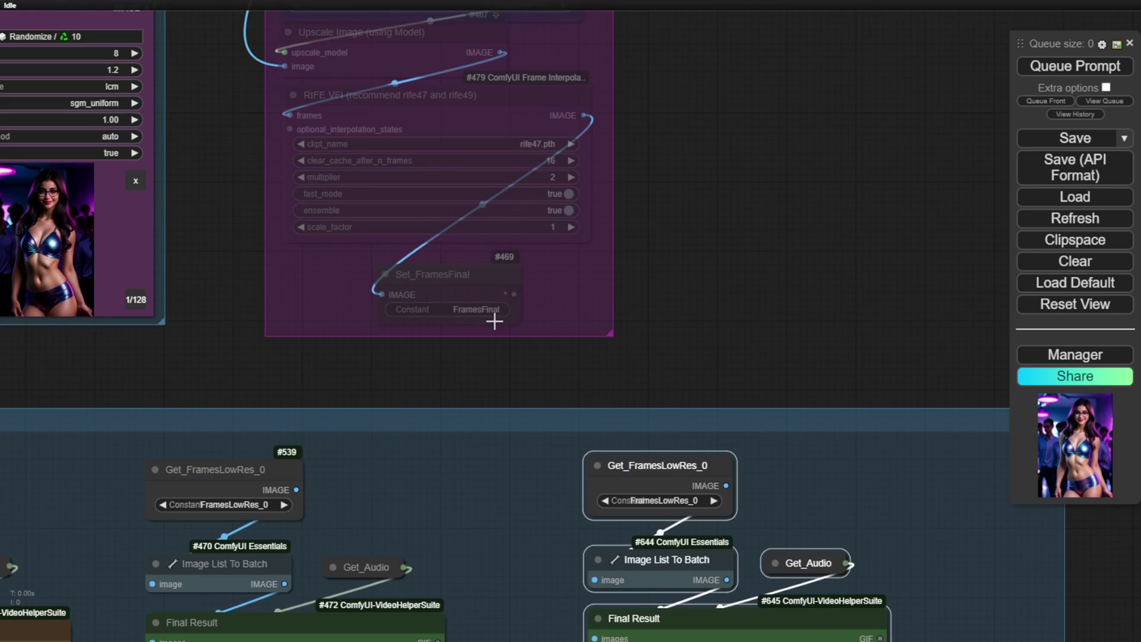
click(688, 502)
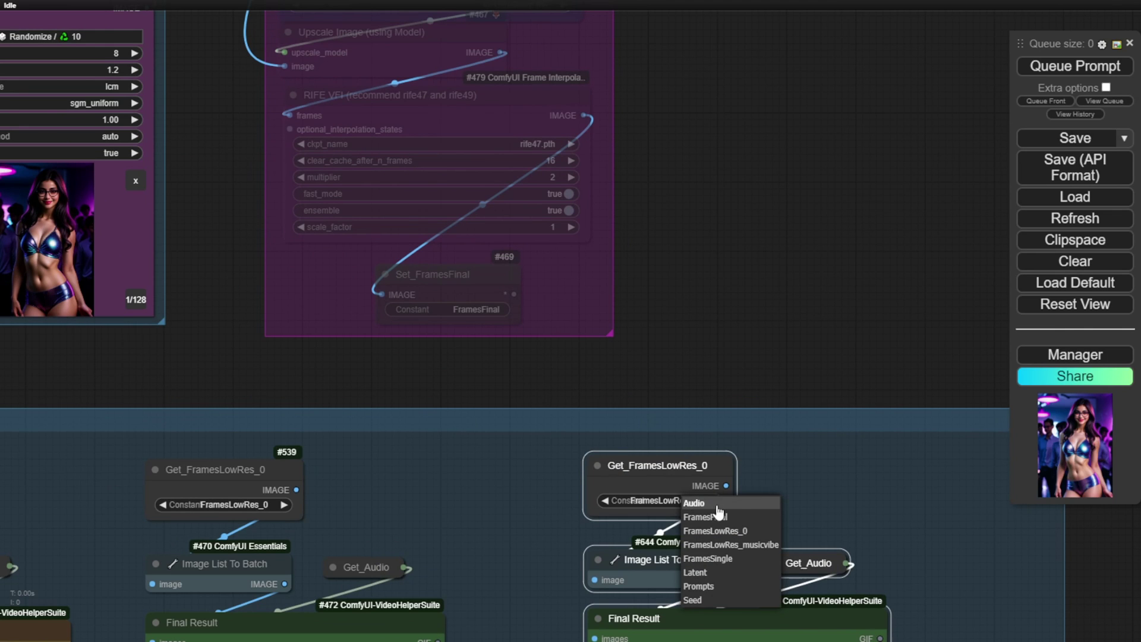
click(742, 519)
Step: Enable all the inactive nodes of the Upscale + Interpolate group
drag(756, 390, 687, 233)
scroll(603, 352, up, 3)
drag(607, 167, 778, 486)
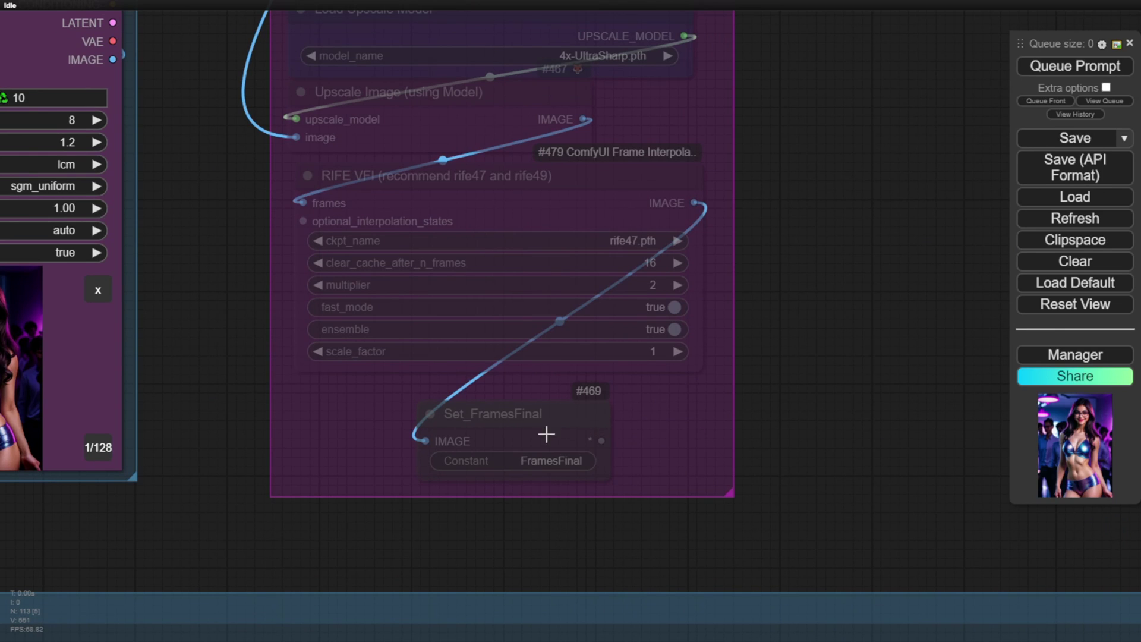
right_click(662, 452)
click(707, 437)
scroll(780, 325, down, 4)
drag(779, 325, 745, 513)
drag(567, 256, 761, 89)
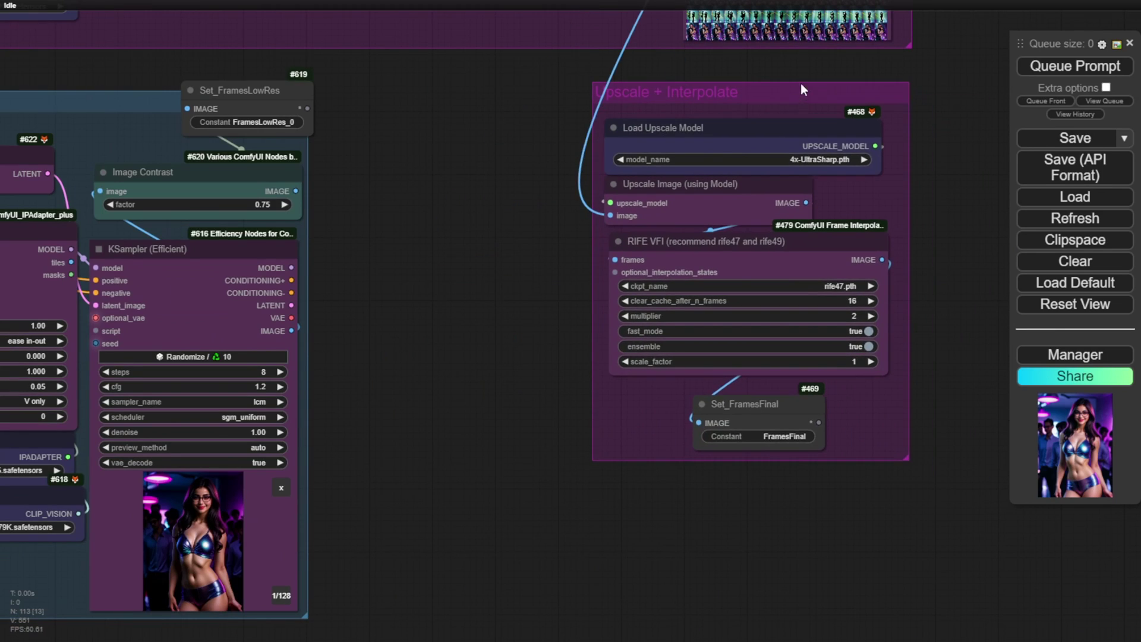
Step: Trace the Upscale Image node's image input back to the Image Contrast output in the Animate With Music Amp group
scroll(945, 87, down, 3)
scroll(826, 176, up, 3)
scroll(734, 177, up, 3)
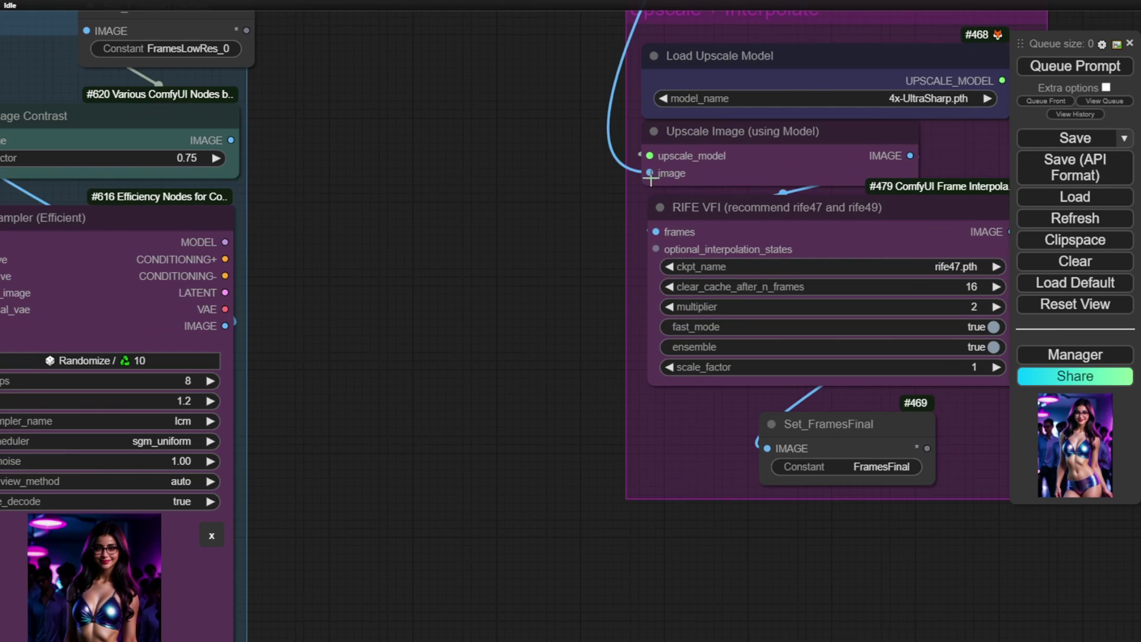
drag(605, 172, 394, 359)
scroll(848, 146, down, 3)
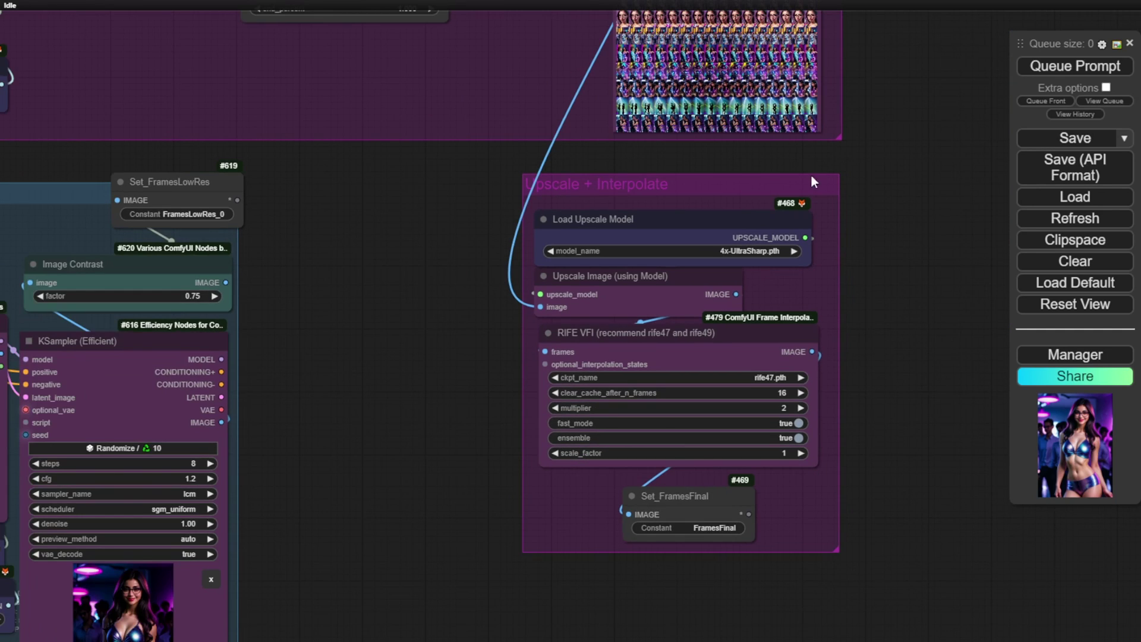
drag(818, 175, 845, 512)
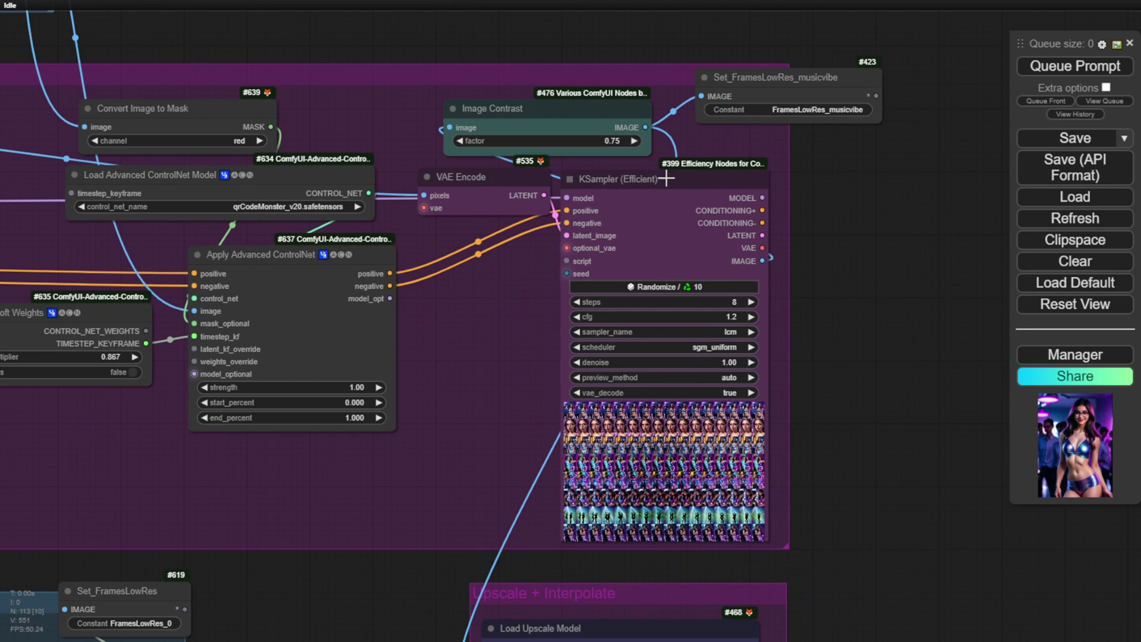
scroll(825, 261, down, 3)
drag(804, 259, 965, 267)
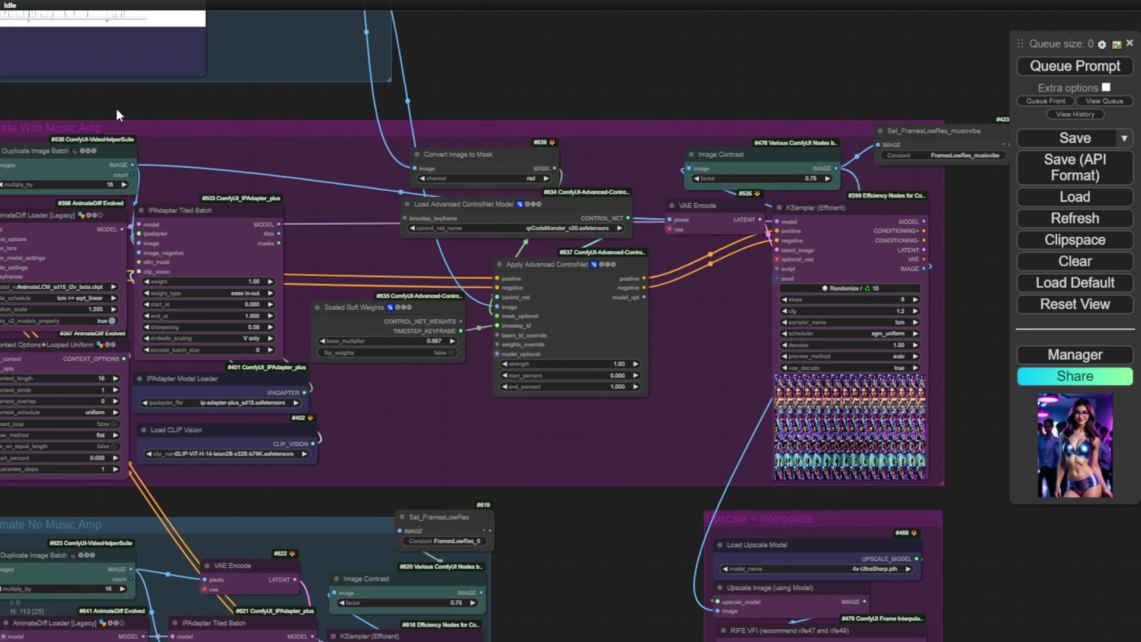
drag(117, 108, 148, 115)
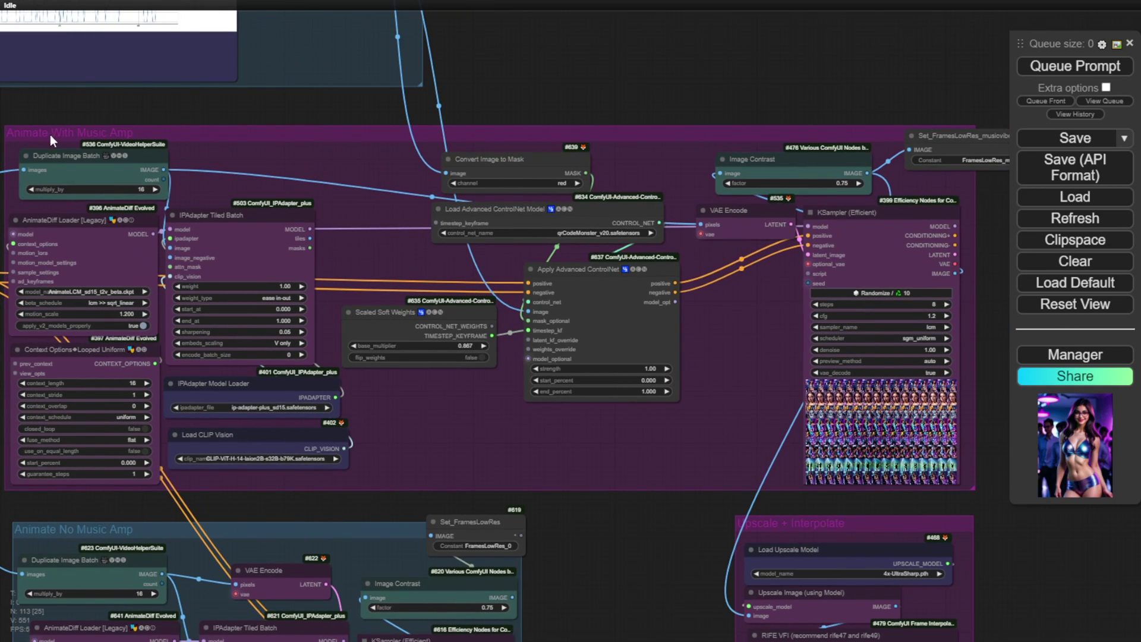
Step: Enlarge the Final Result node fed by FramesFinal in the Results group so its video preview is bigger
scroll(86, 134, down, 4)
scroll(482, 523, up, 7)
scroll(523, 250, down, 8)
scroll(534, 479, up, 5)
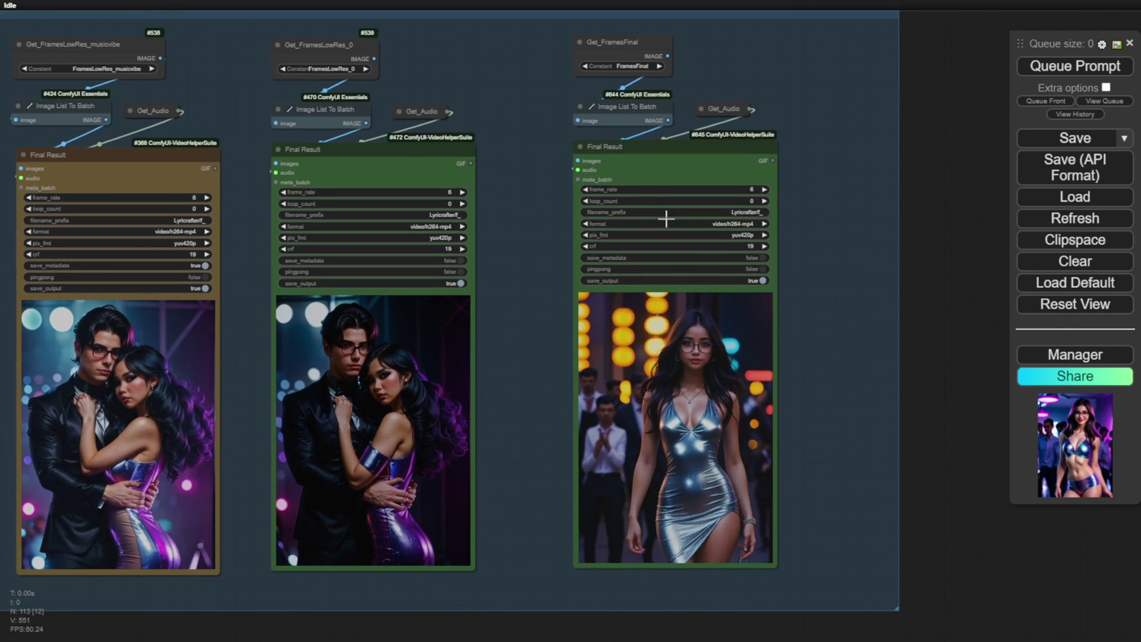
scroll(871, 618, down, 4)
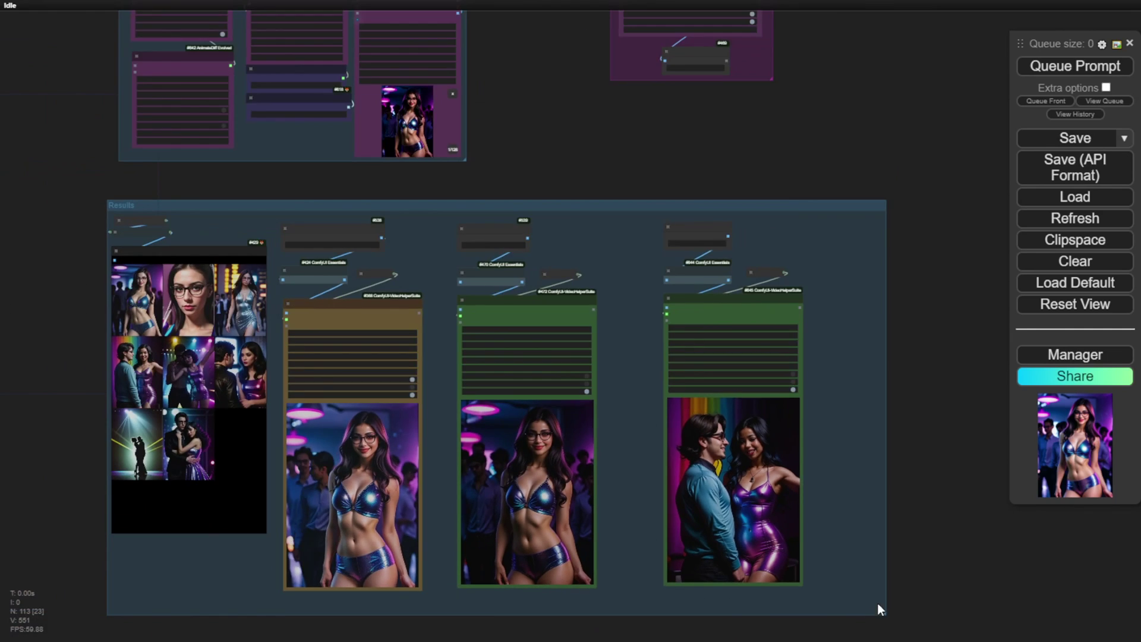
drag(947, 582, 892, 372)
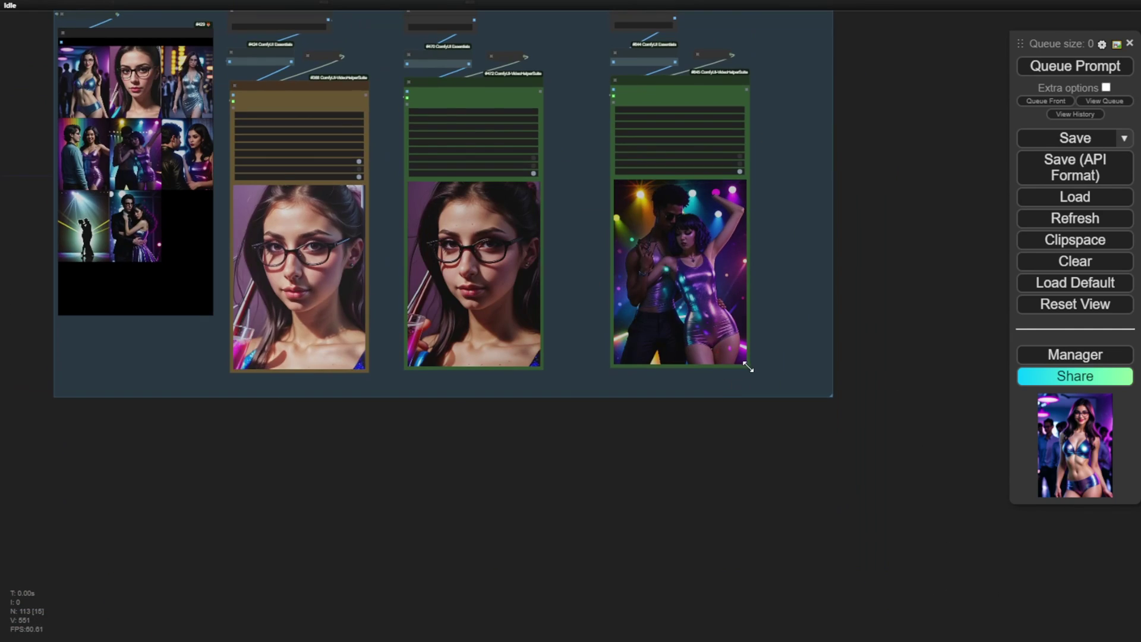
drag(747, 365, 828, 415)
drag(846, 107, 963, 221)
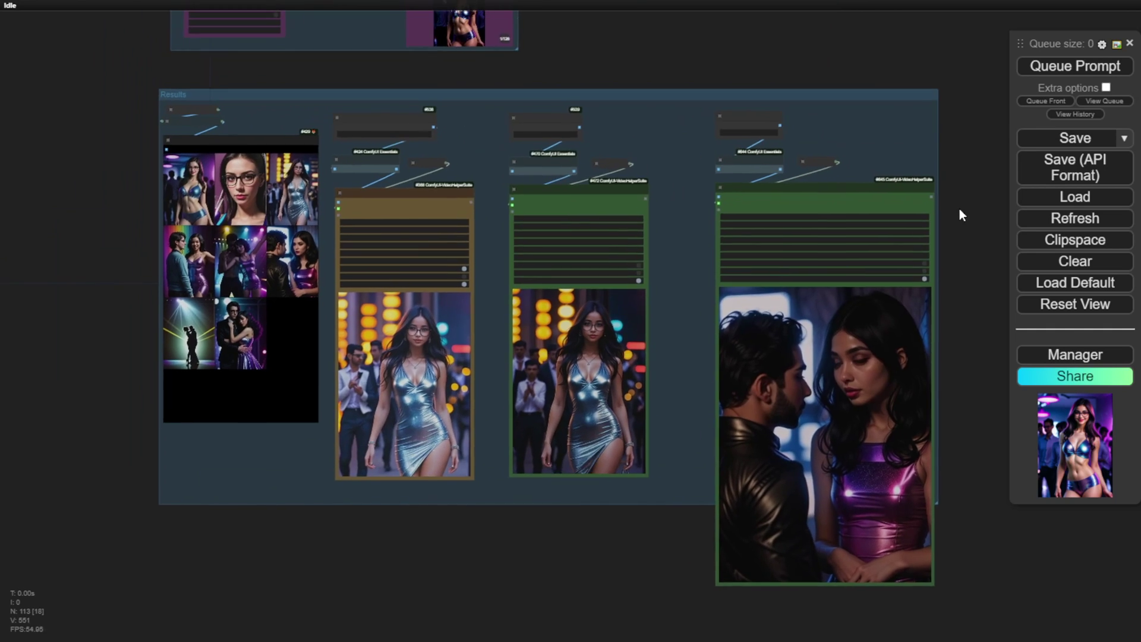
Step: Survey the whole workflow, then examine the Desired Length in second, Seed Everywhere and Style nodes with their shot-count note
scroll(755, 268, down, 4)
scroll(416, 250, down, 3)
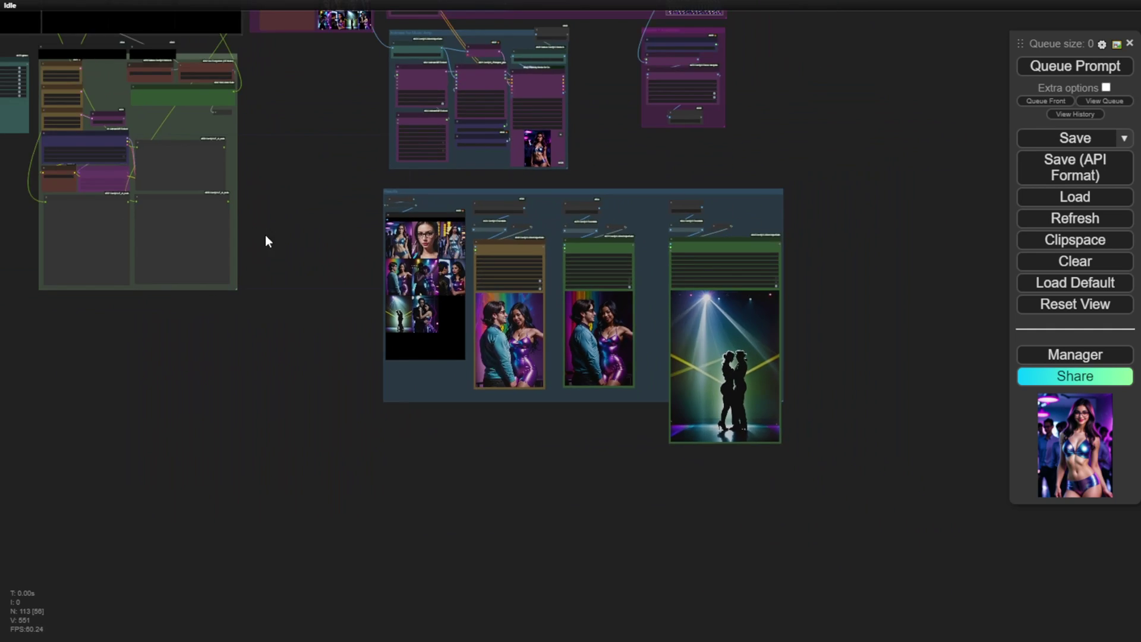
scroll(276, 235, down, 3)
drag(282, 237, 471, 420)
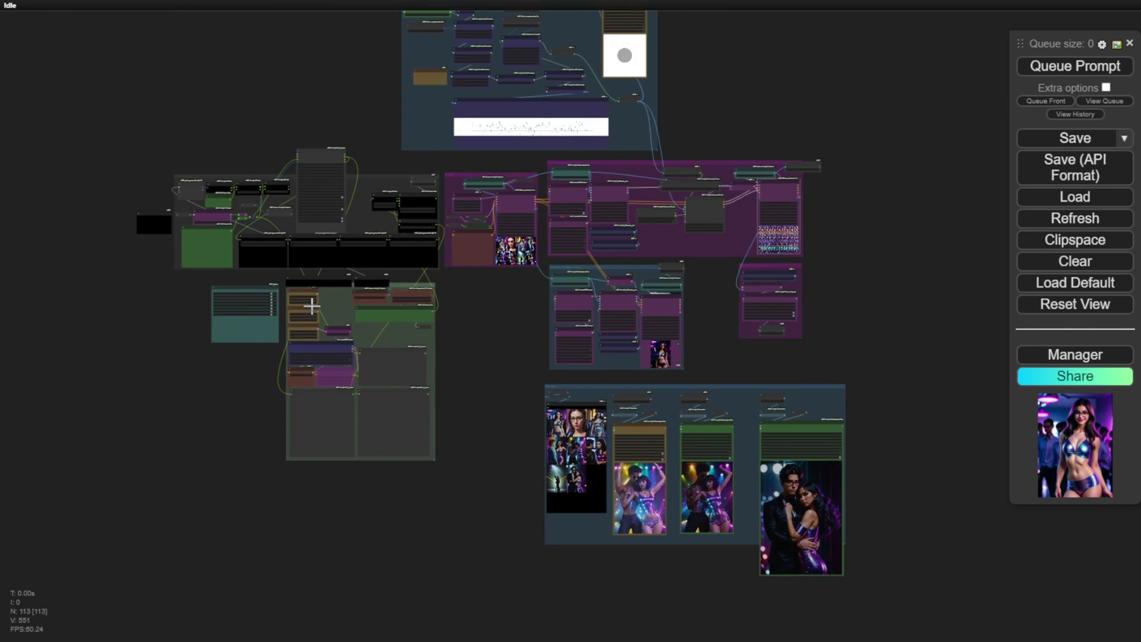
scroll(310, 303, up, 4)
drag(397, 87, 405, 301)
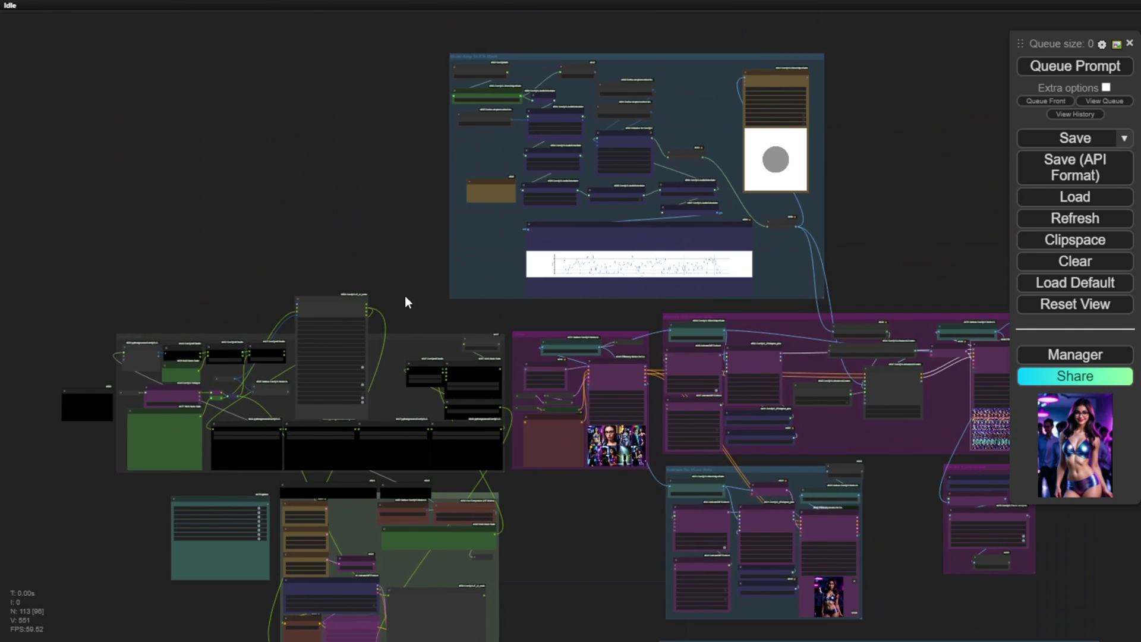
scroll(317, 210, up, 15)
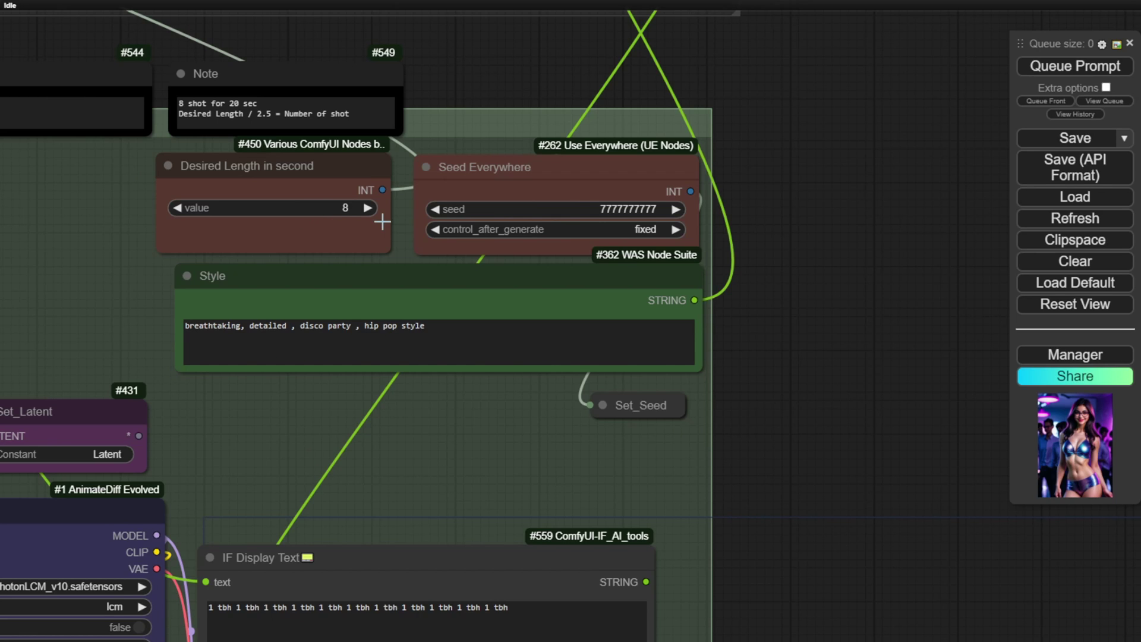
Step: Examine the audio amplitude nodes, from Batch Amplitude Schedule and Transient Amplitude Basic to NormalizedAmplitudeToMask and InvertMask
scroll(827, 223, down, 9)
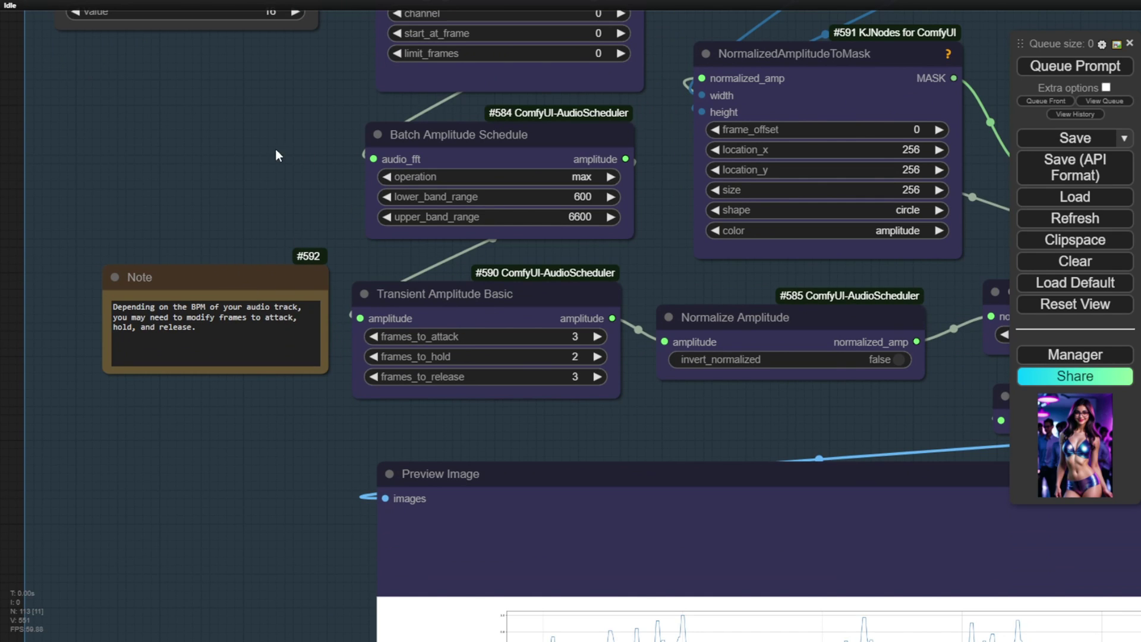
drag(276, 156, 123, 373)
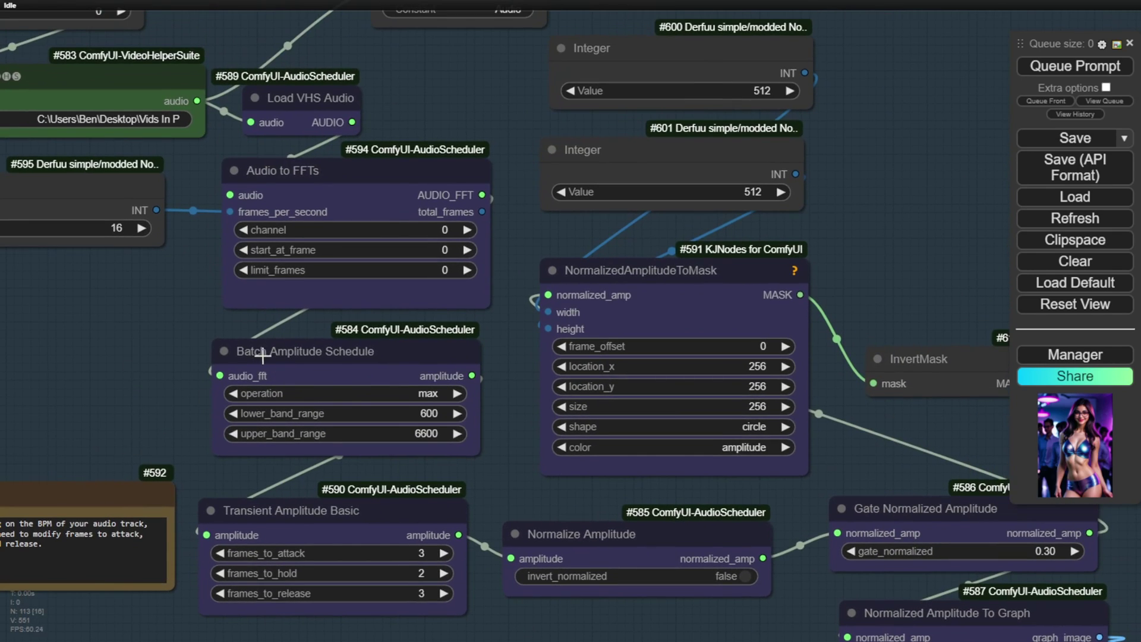
scroll(263, 354, up, 6)
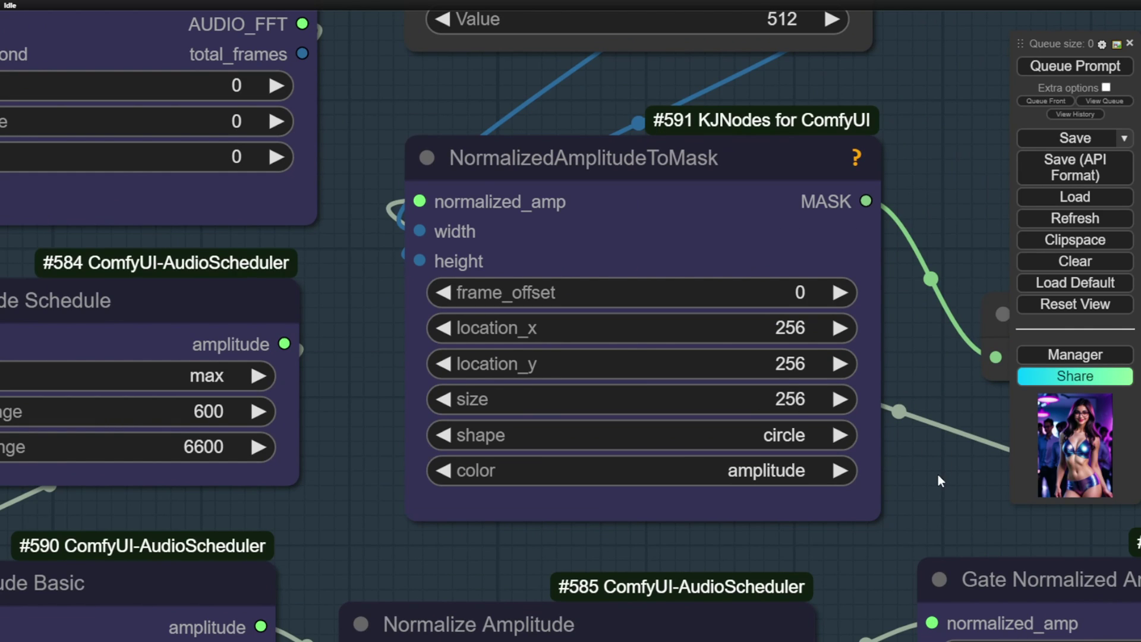
scroll(939, 472, down, 3)
drag(955, 472, 438, 530)
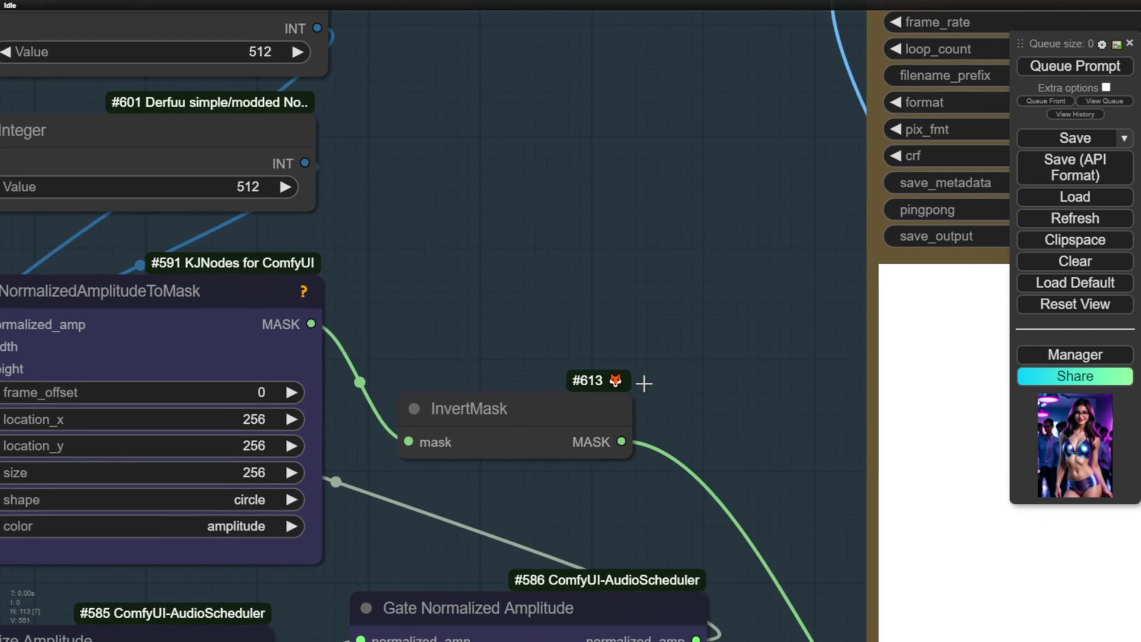
Step: Examine the circle mask preview in the Final Result node against the NormalizedAmplitudeToMask, InvertMask and Gate Normalized Amplitude nodes
scroll(652, 381, down, 3)
drag(657, 361, 497, 306)
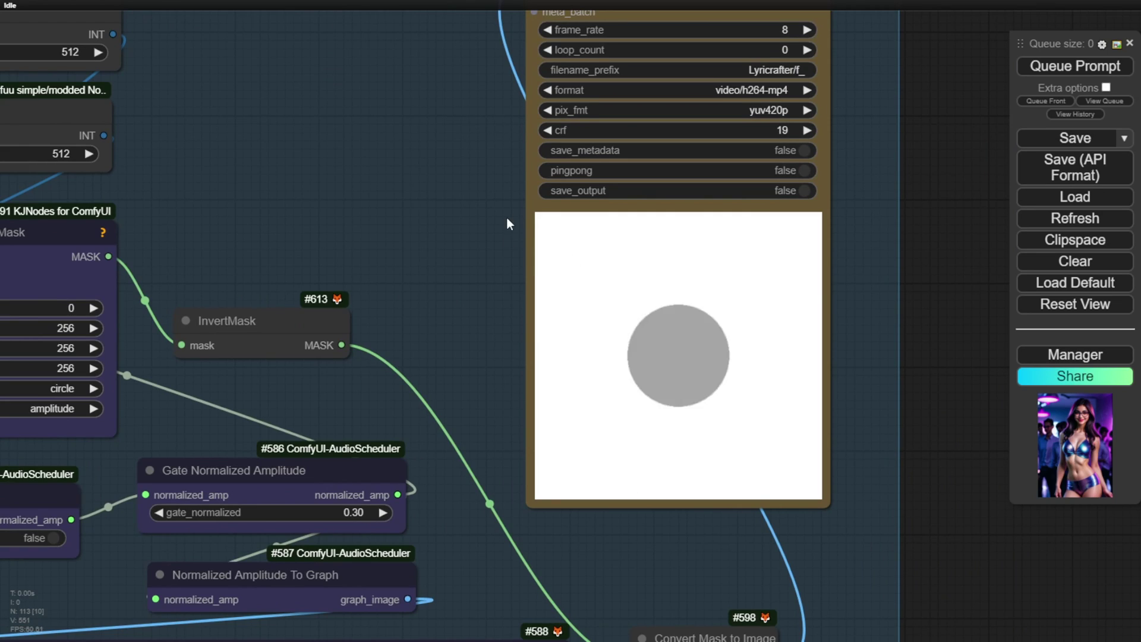
drag(506, 224, 518, 336)
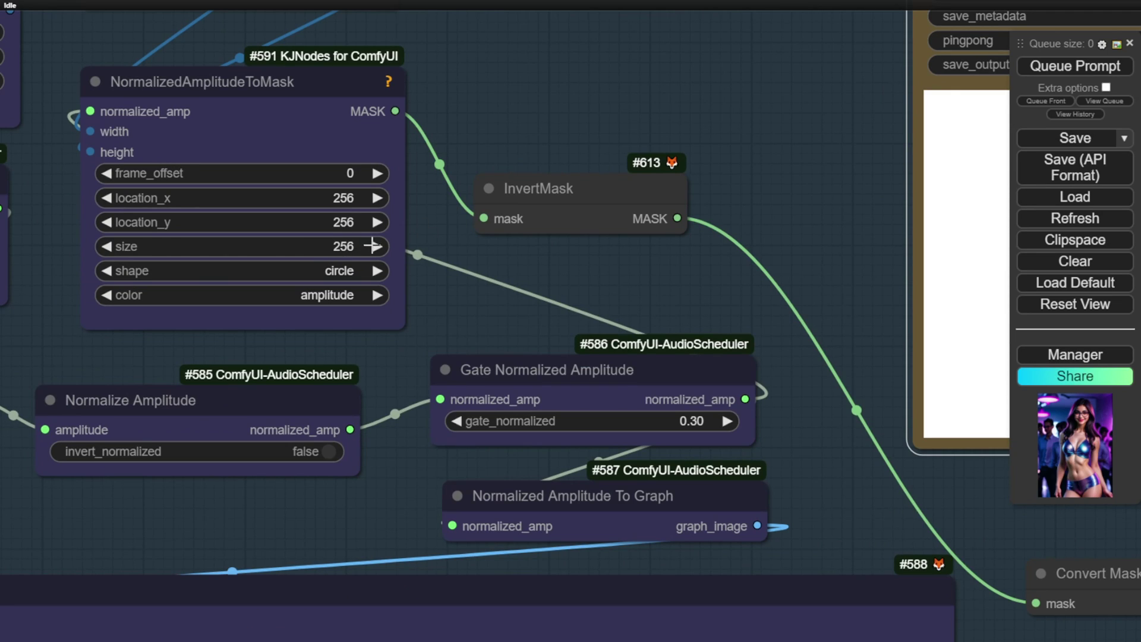
drag(412, 284, 394, 251)
drag(451, 302, 528, 361)
scroll(414, 300, up, 3)
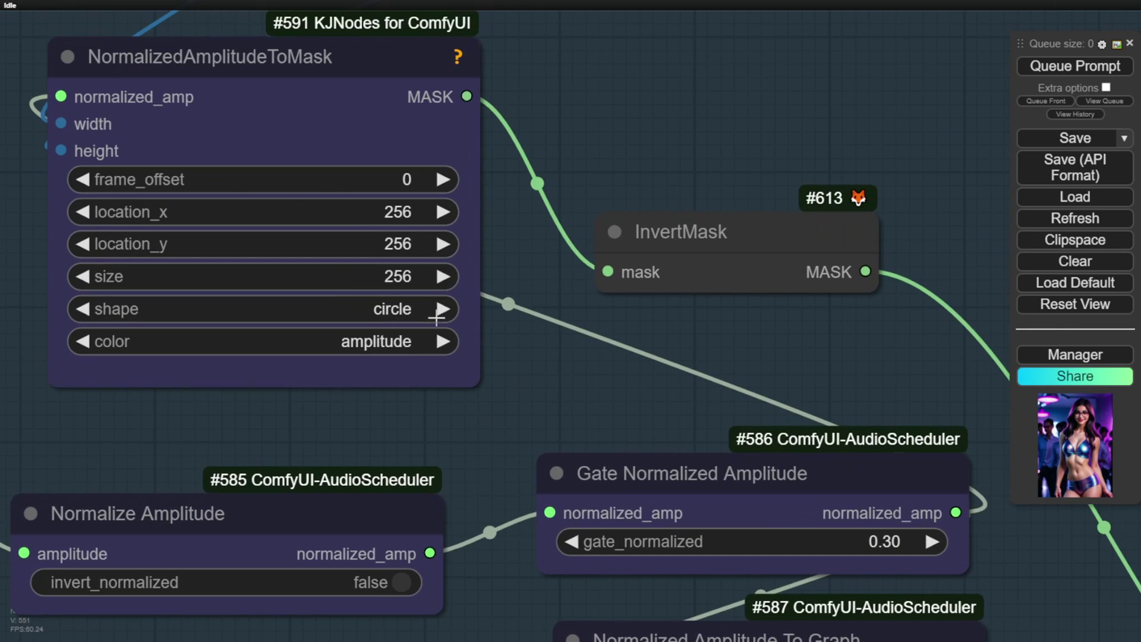
Step: Switch the NormalizedAmplitudeToMask shape to square and back to circle
click(384, 310)
click(410, 349)
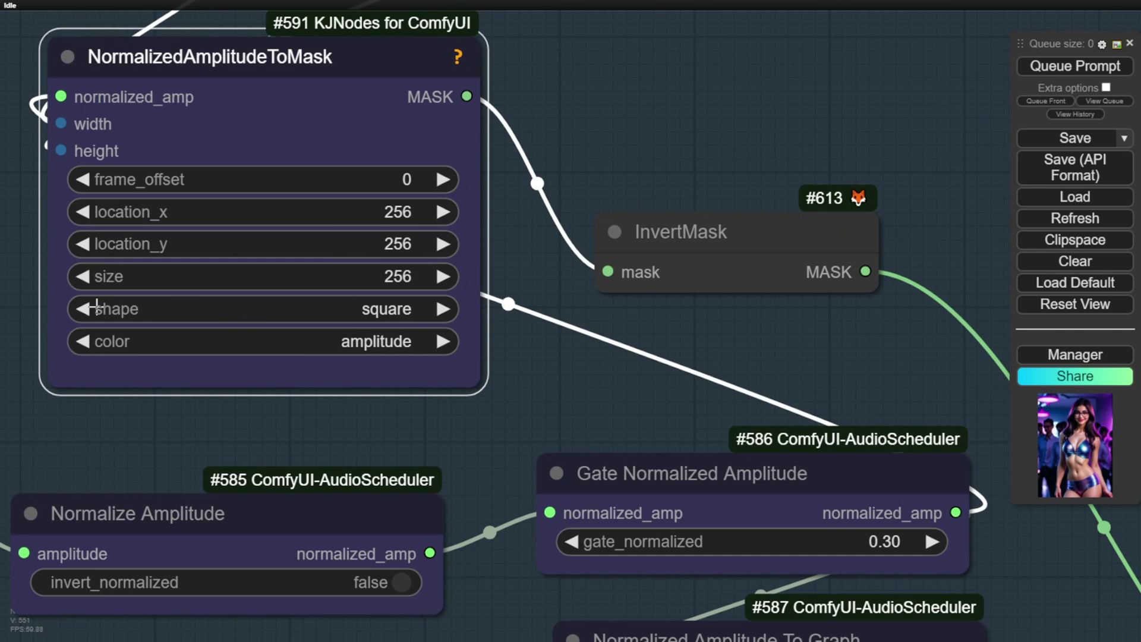
click(337, 309)
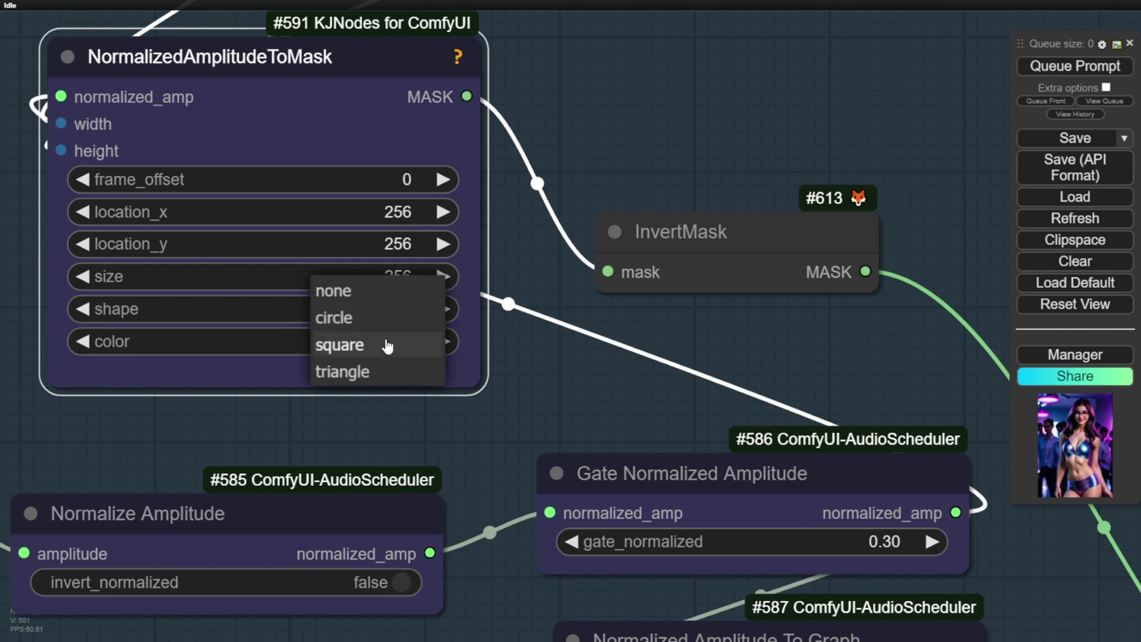
click(341, 318)
Step: Look over the sequence shots and the three Final Result video previews in the Results group
scroll(687, 380, down, 3)
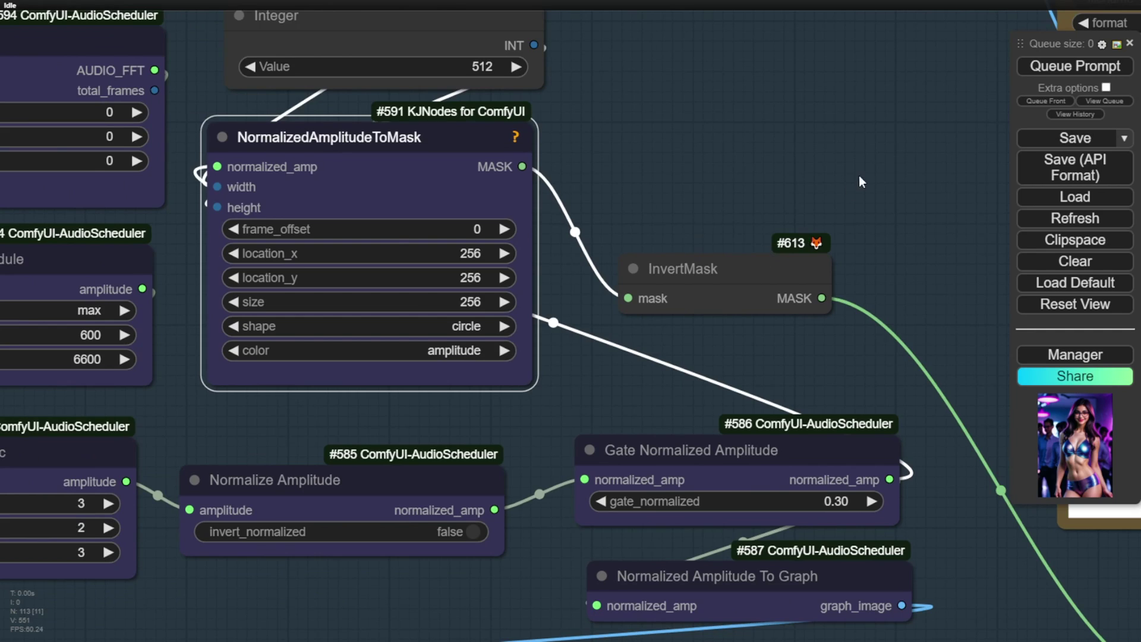
scroll(859, 176, down, 3)
scroll(859, 176, down, 3)
drag(861, 176, 564, 302)
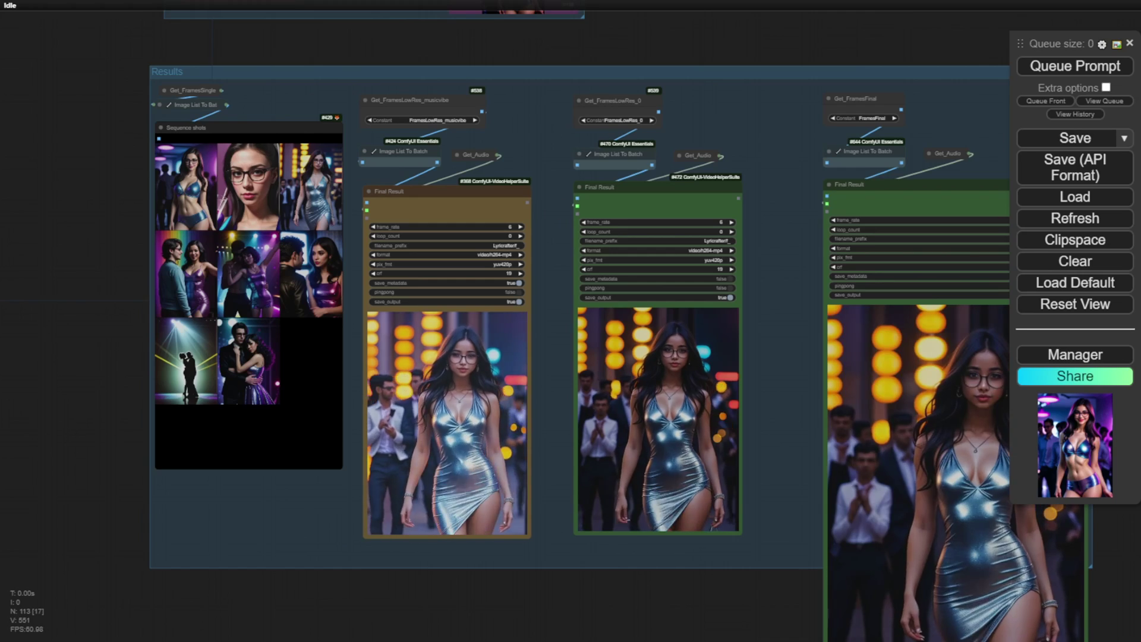
Step: Examine the disco love story in the Manual text node under Prompt Craft, selecting its full text
scroll(66, 80, down, 4)
drag(66, 83, 845, 595)
scroll(173, 314, up, 11)
drag(166, 320, 396, 527)
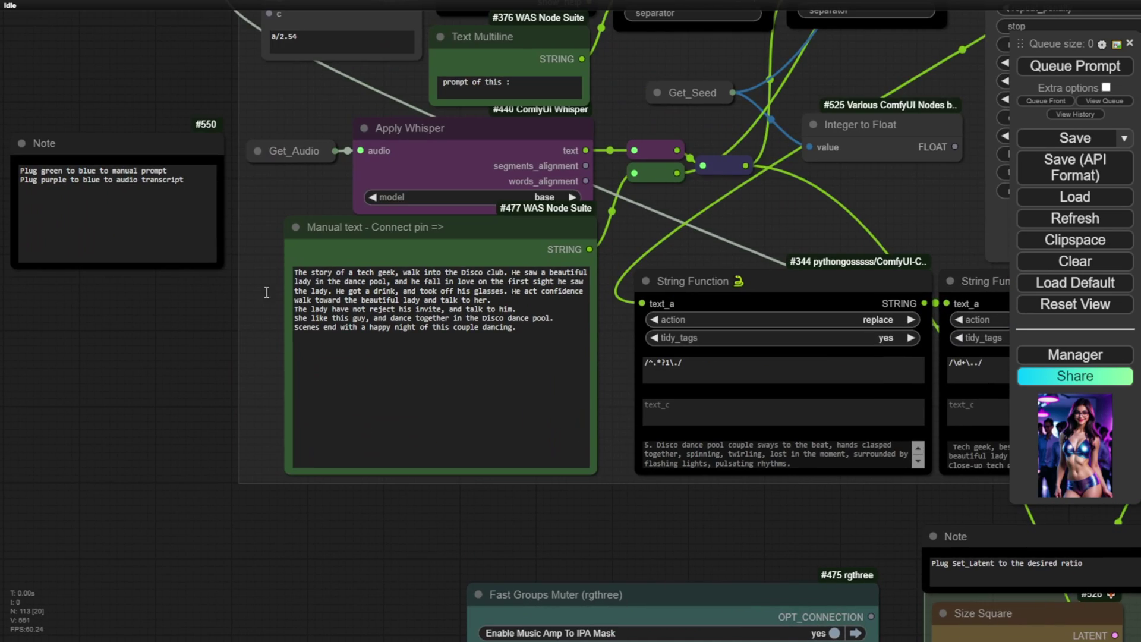
scroll(226, 312, up, 3)
click(542, 201)
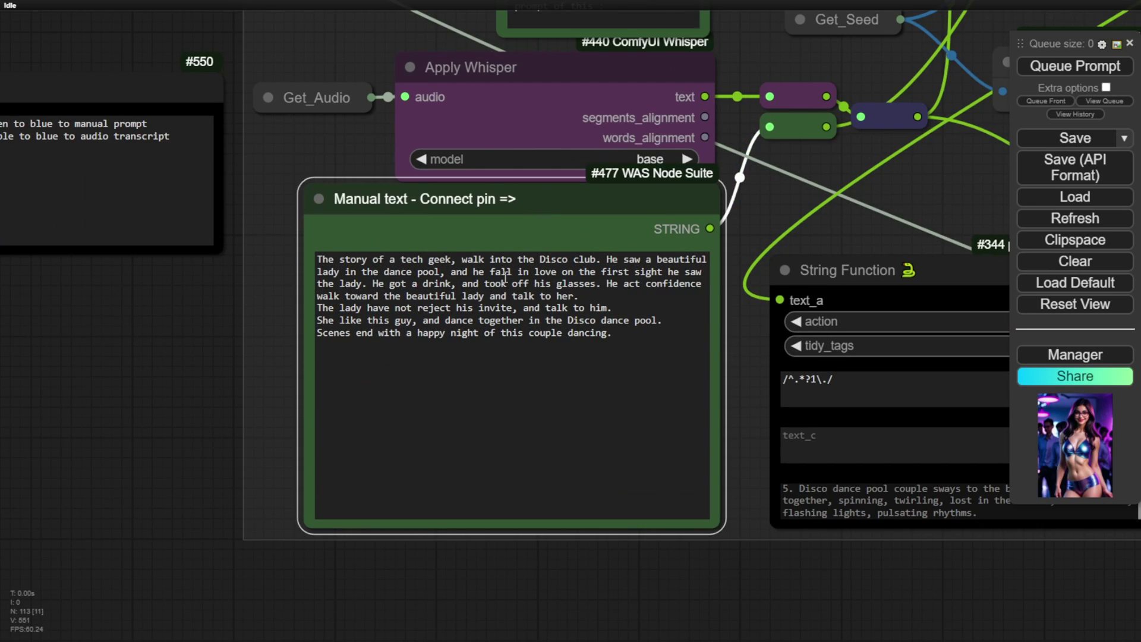
drag(780, 205, 681, 222)
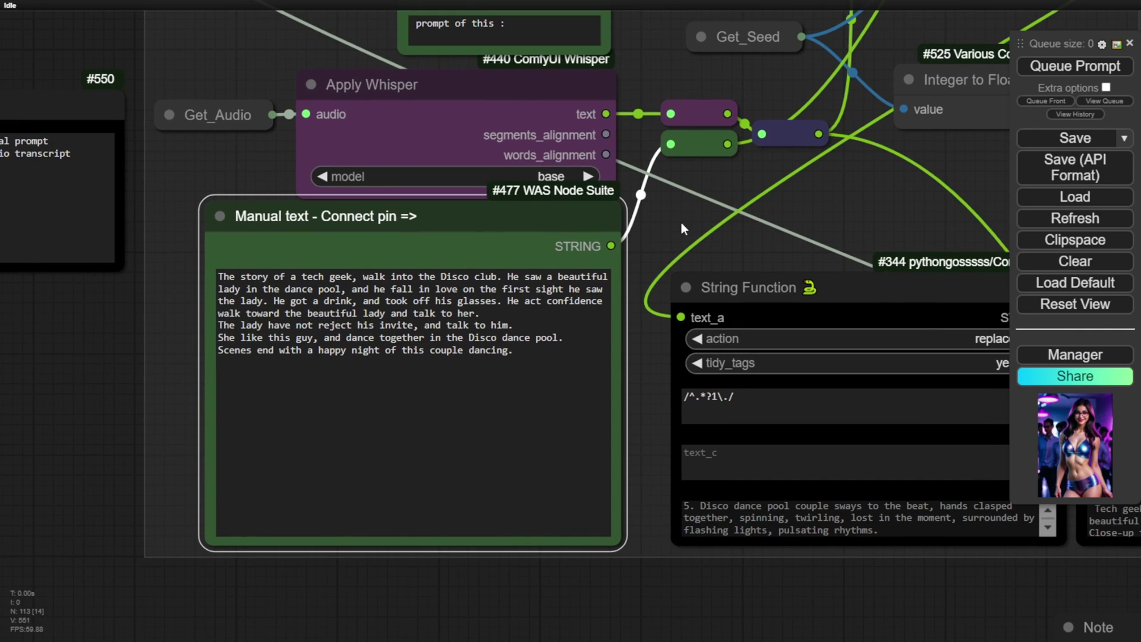
drag(519, 350, 156, 268)
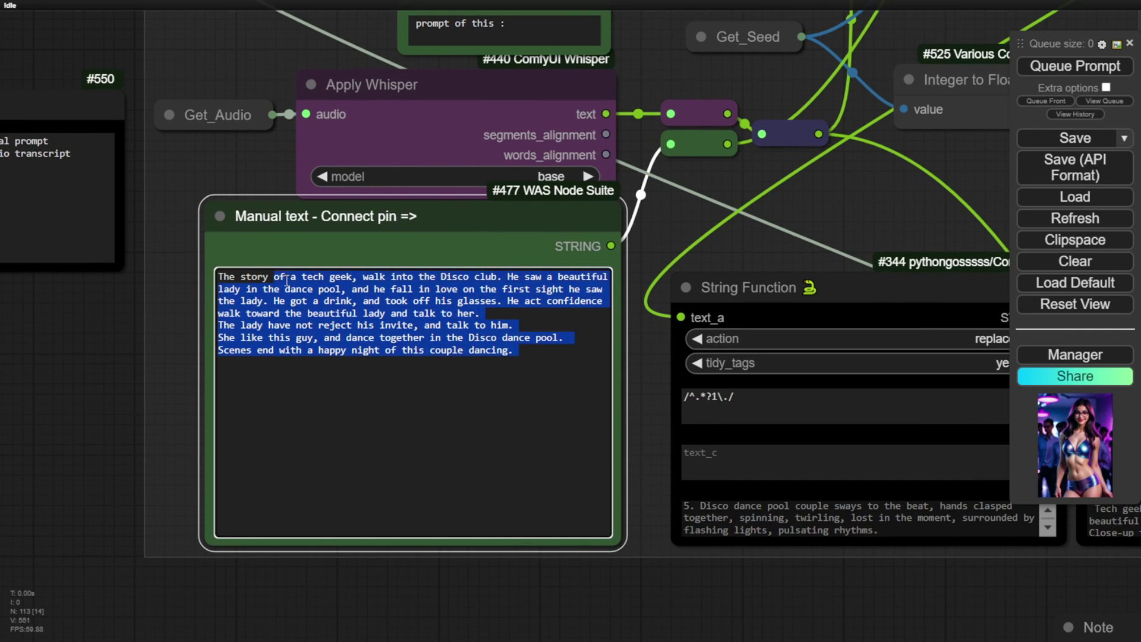
drag(231, 288, 227, 276)
scroll(752, 177, down, 3)
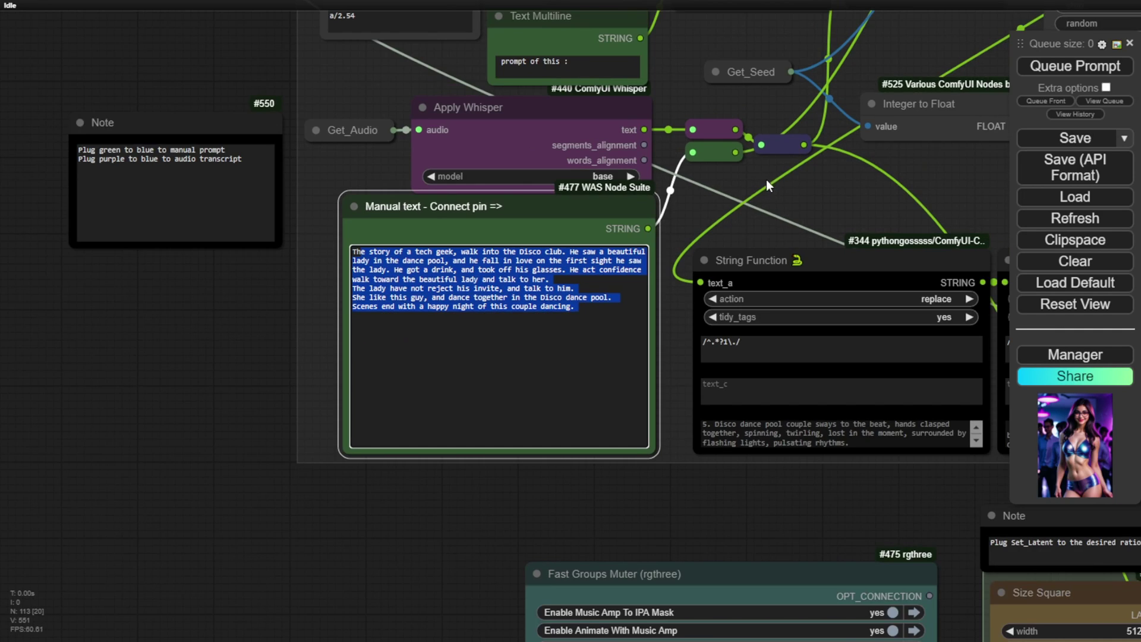
Step: Expand the Get_Audio node feeding Apply Whisper to inspect its audio source, and collapse it again
drag(780, 215, 630, 440)
scroll(333, 297, up, 5)
click(345, 404)
click(67, 393)
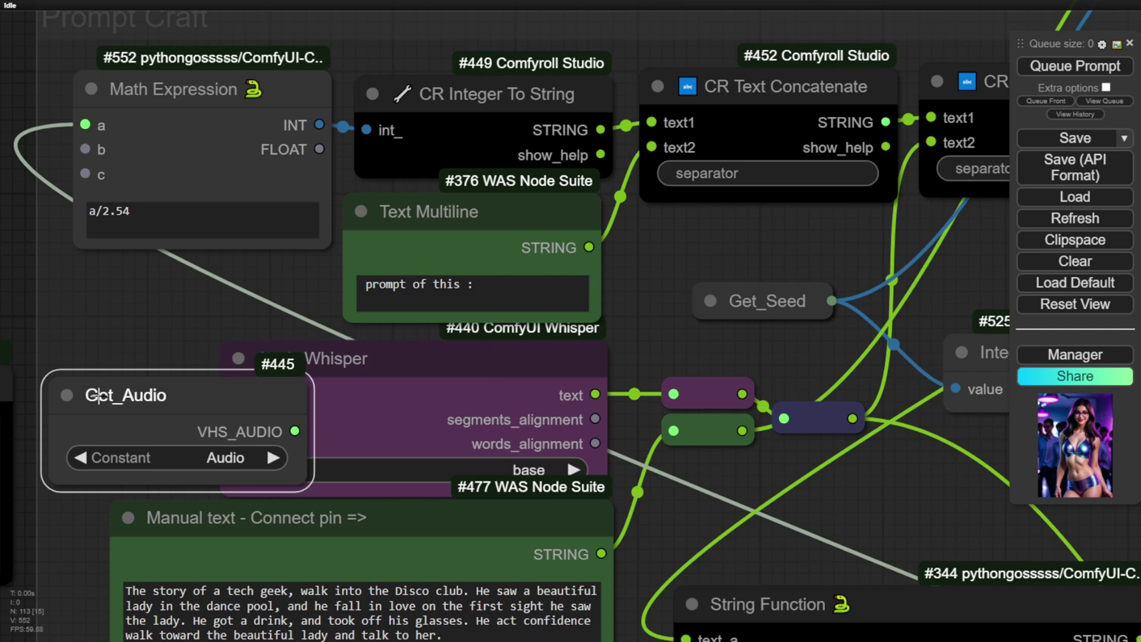
click(66, 394)
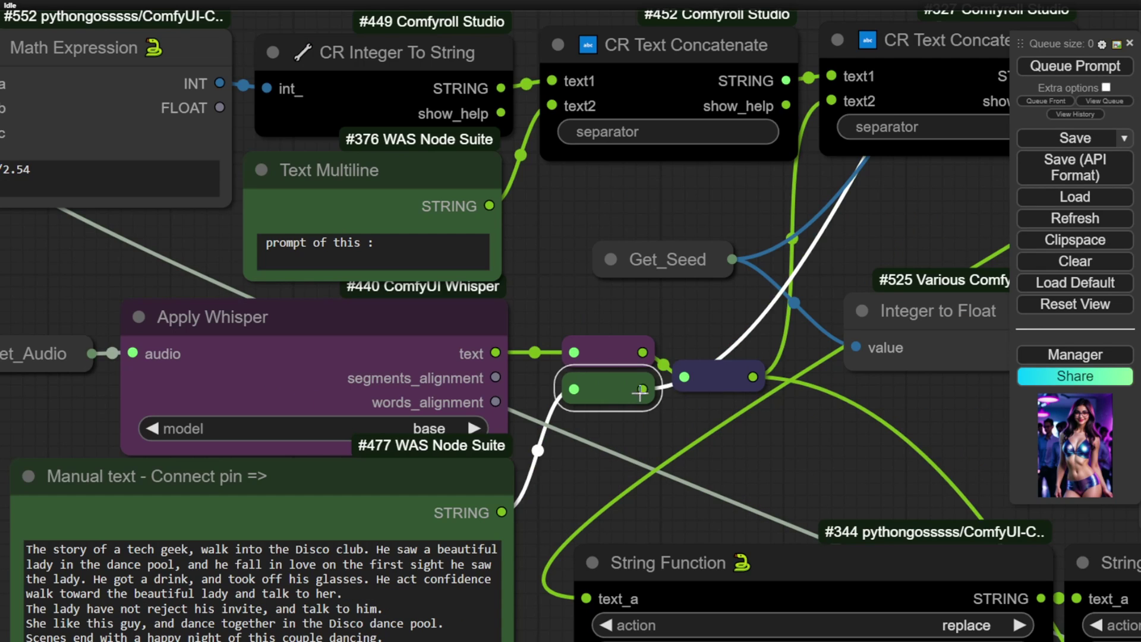
Step: Move the IF Chat Prompt node slightly up and to the left above the String Function nodes
drag(782, 434, 887, 232)
scroll(365, 338, down, 6)
drag(771, 285, 254, 531)
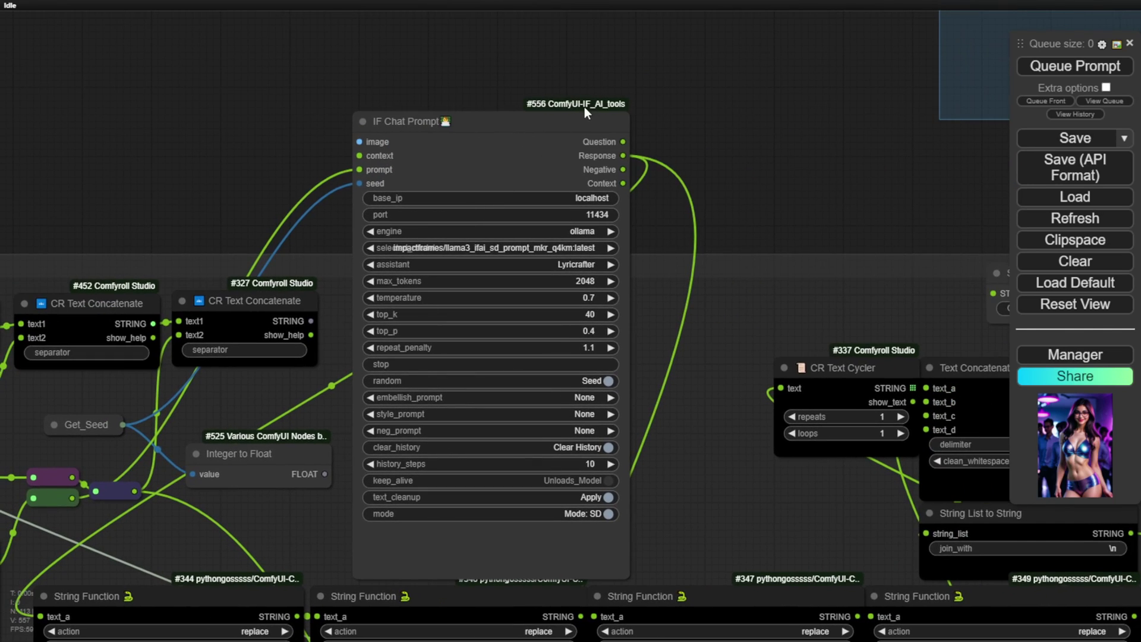
mouse_move(612, 116)
mouse_down()
mouse_move(623, 101)
mouse_move(604, 98)
mouse_up()
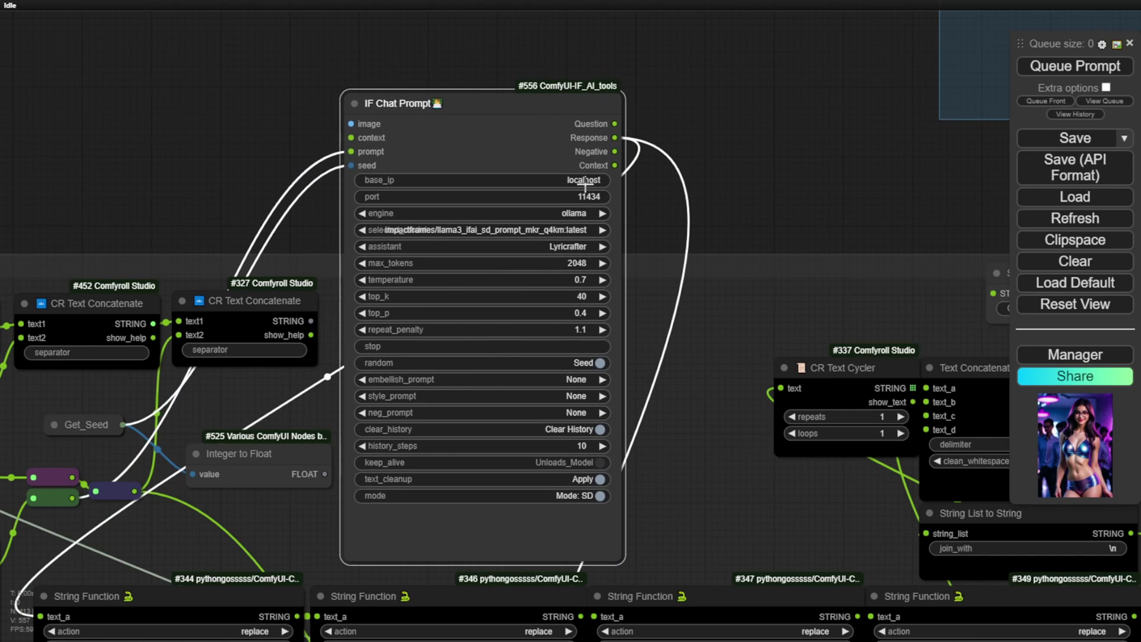
Step: Survey the workflow from the prompt nodes through the Style and animation groups
scroll(703, 470, down, 8)
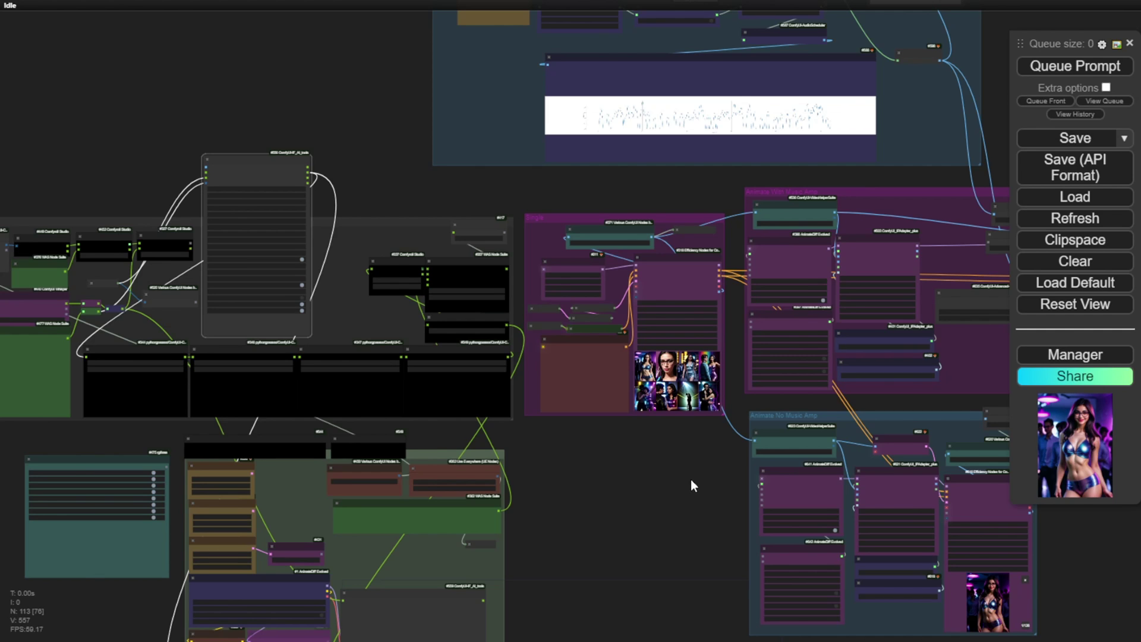
scroll(689, 479, down, 2)
drag(686, 479, 453, 322)
drag(470, 484, 260, 240)
scroll(650, 501, up, 4)
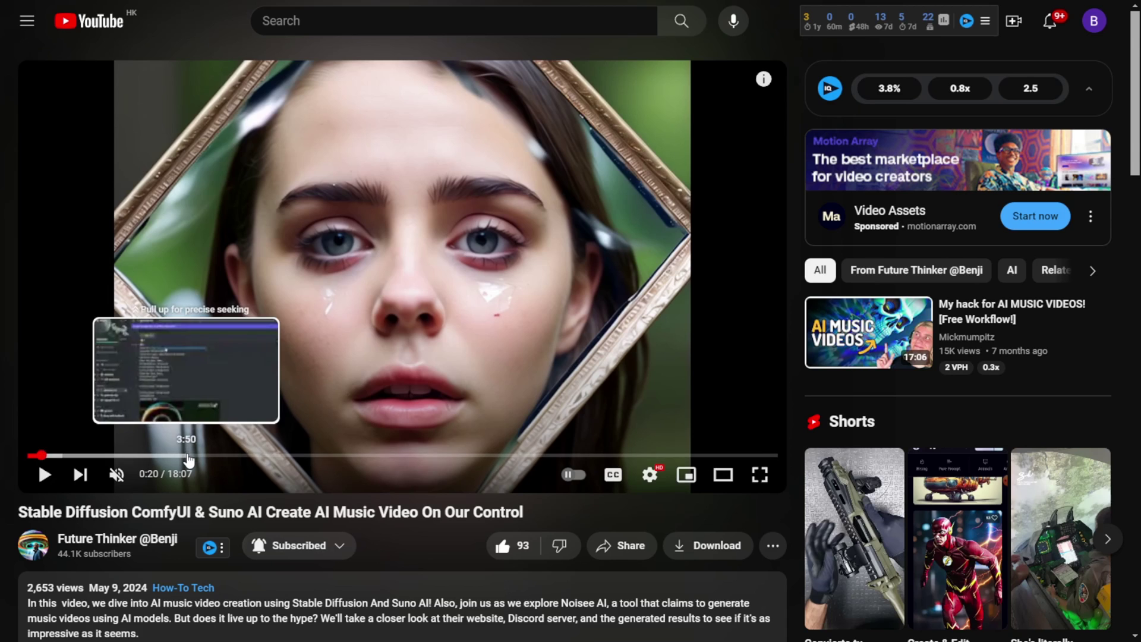
Step: Switch to the YouTube video about ComfyUI and Suno AI music videos and seek to about 3:50
click(186, 456)
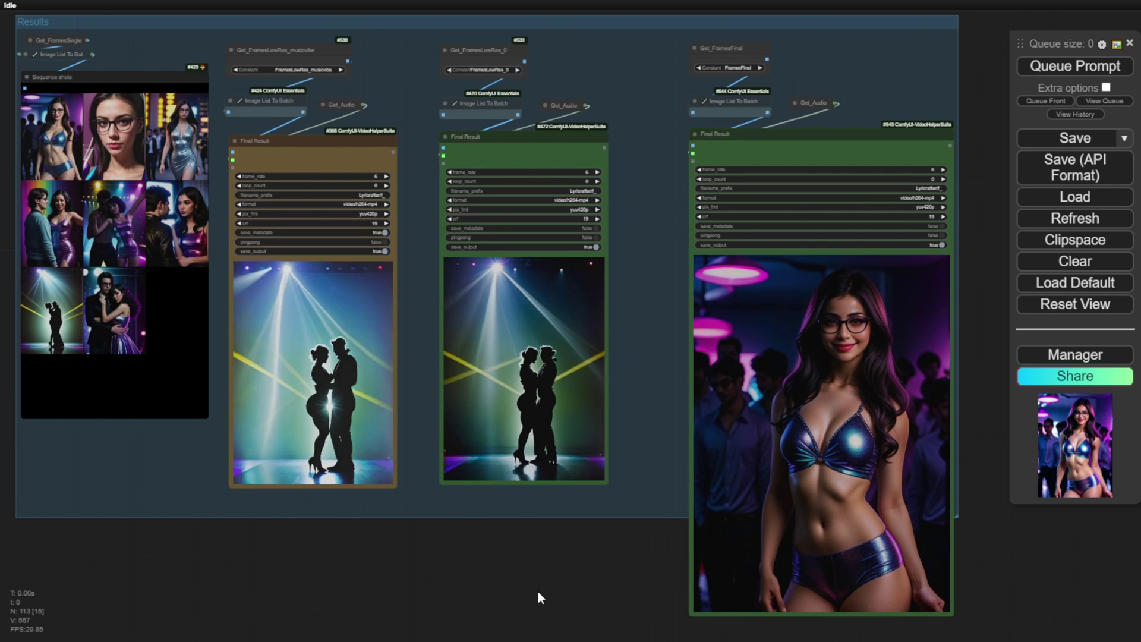
Step: Return to ComfyUI and examine the Music Amp To IPA Mask group around Gate Normalized Amplitude, and the Results video previews
scroll(516, 579, down, 2)
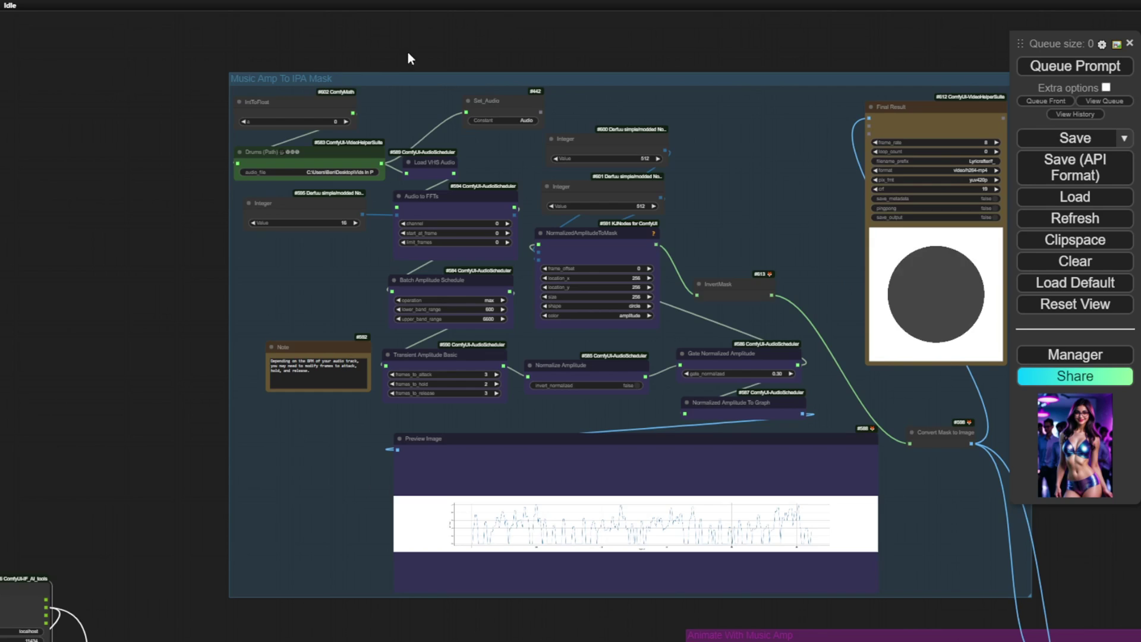
drag(408, 52, 323, 42)
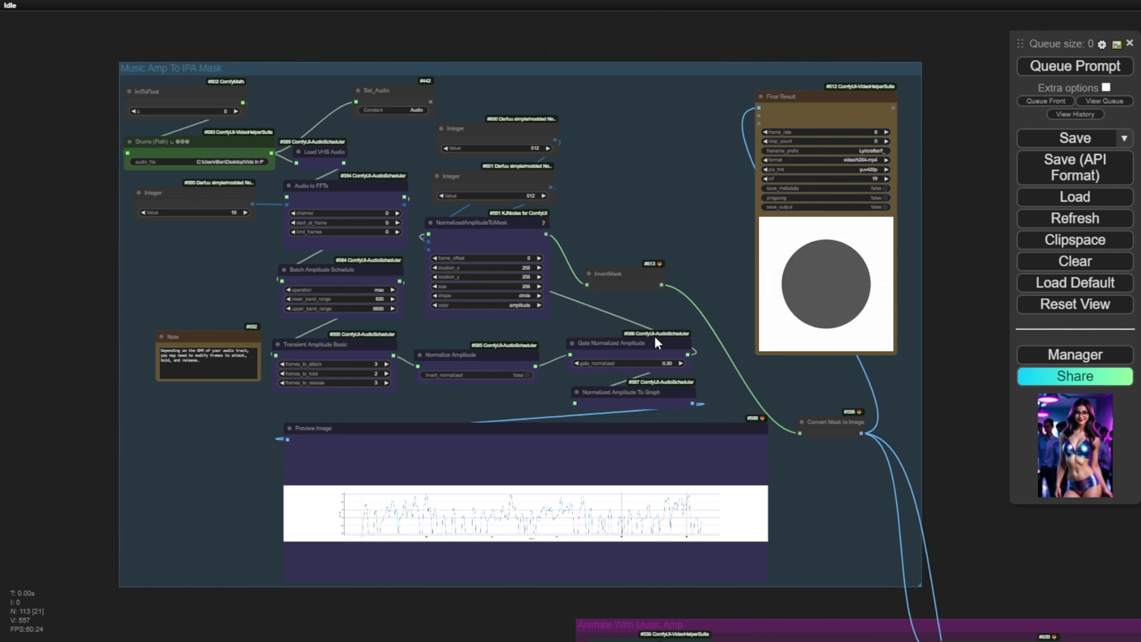
scroll(658, 336, up, 5)
scroll(666, 340, up, 1)
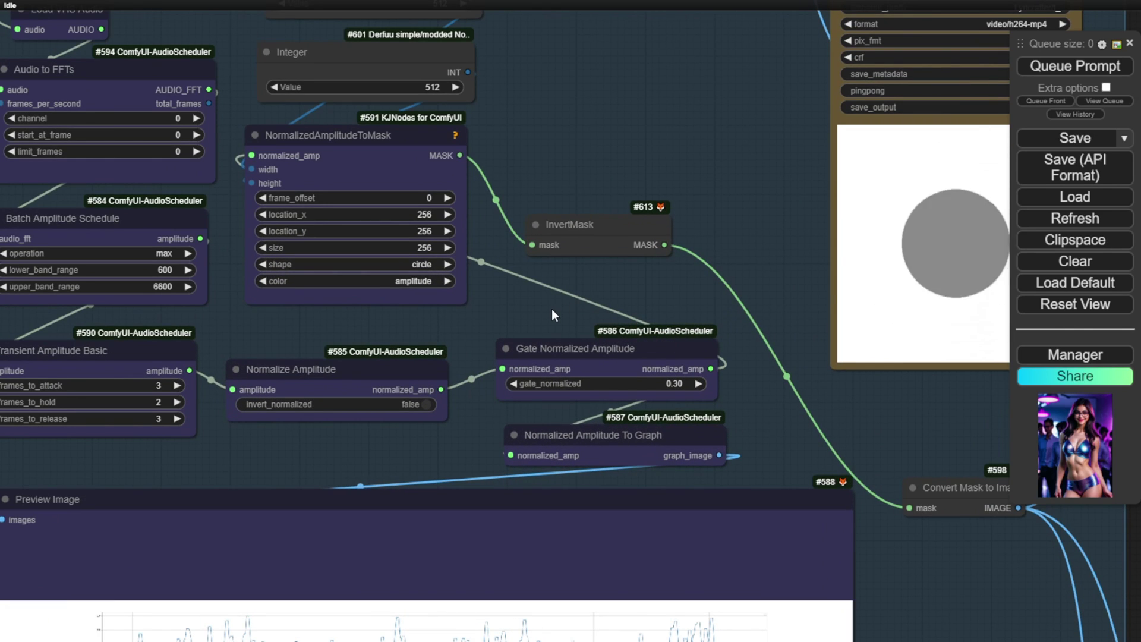
click(559, 344)
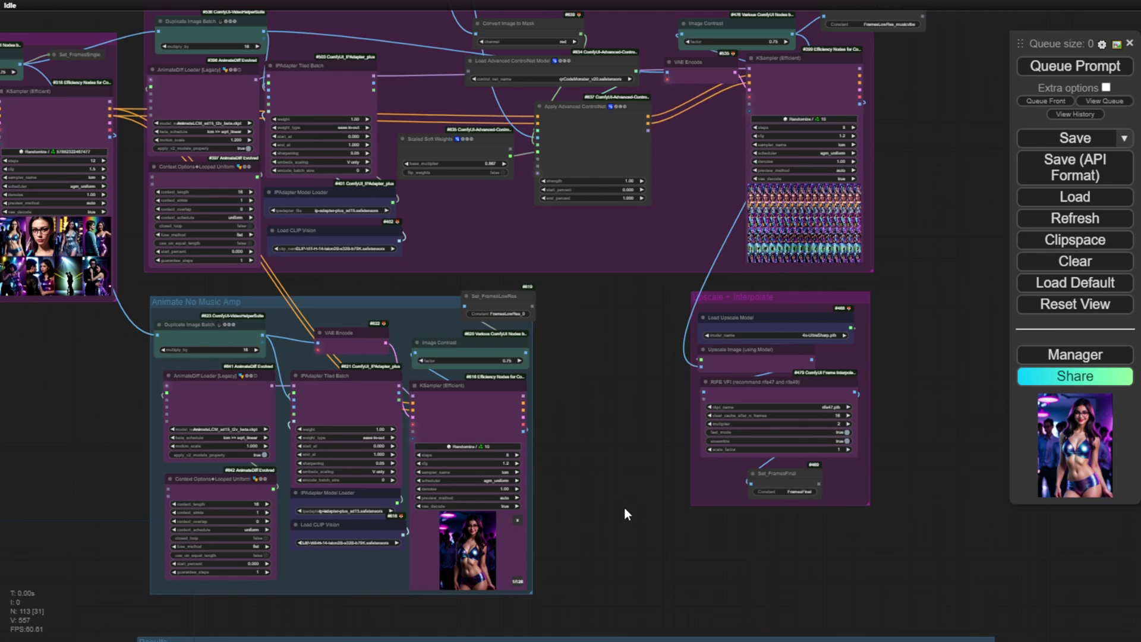
drag(624, 514, 642, 1)
scroll(388, 436, up, 5)
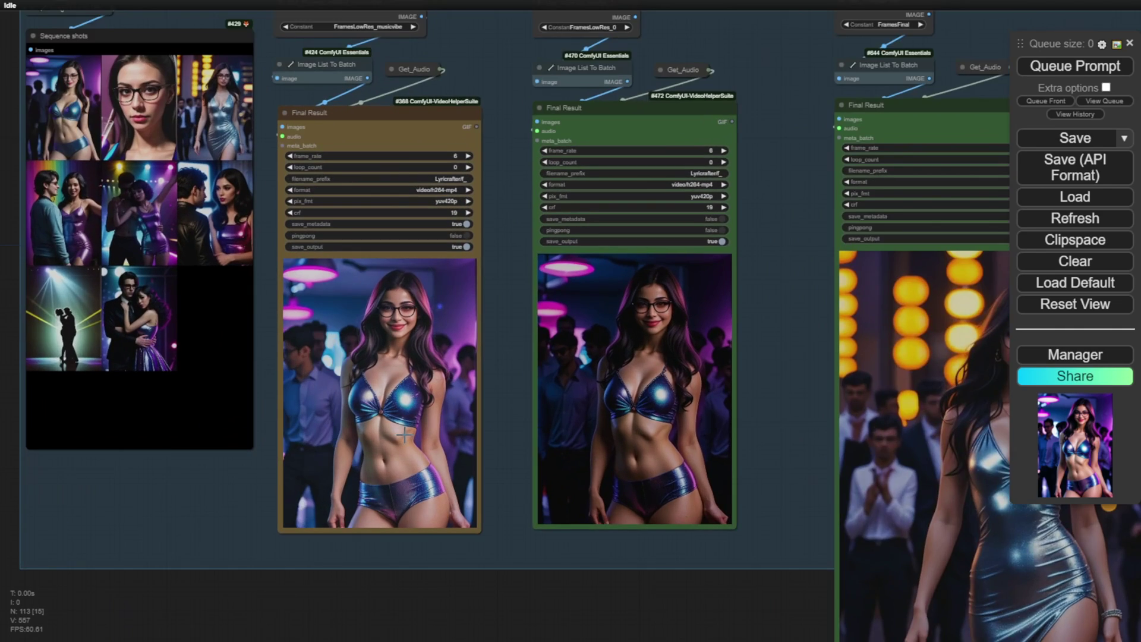